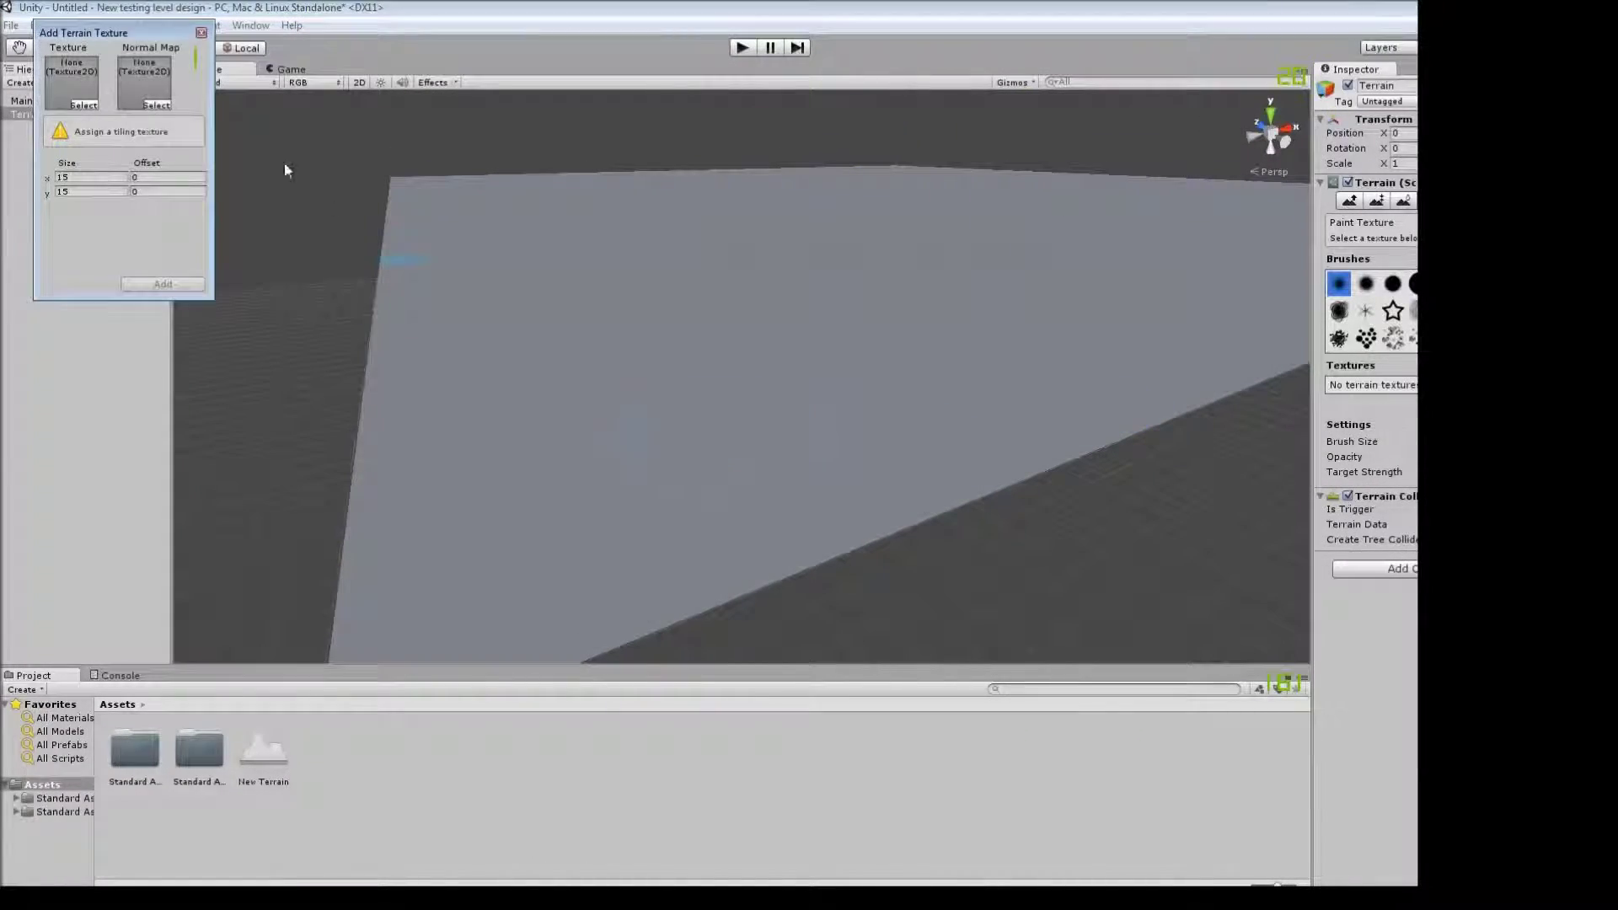
Paint the flat terrain with the Grass (Hill) texture.
left_click(116, 93)
type("grass")
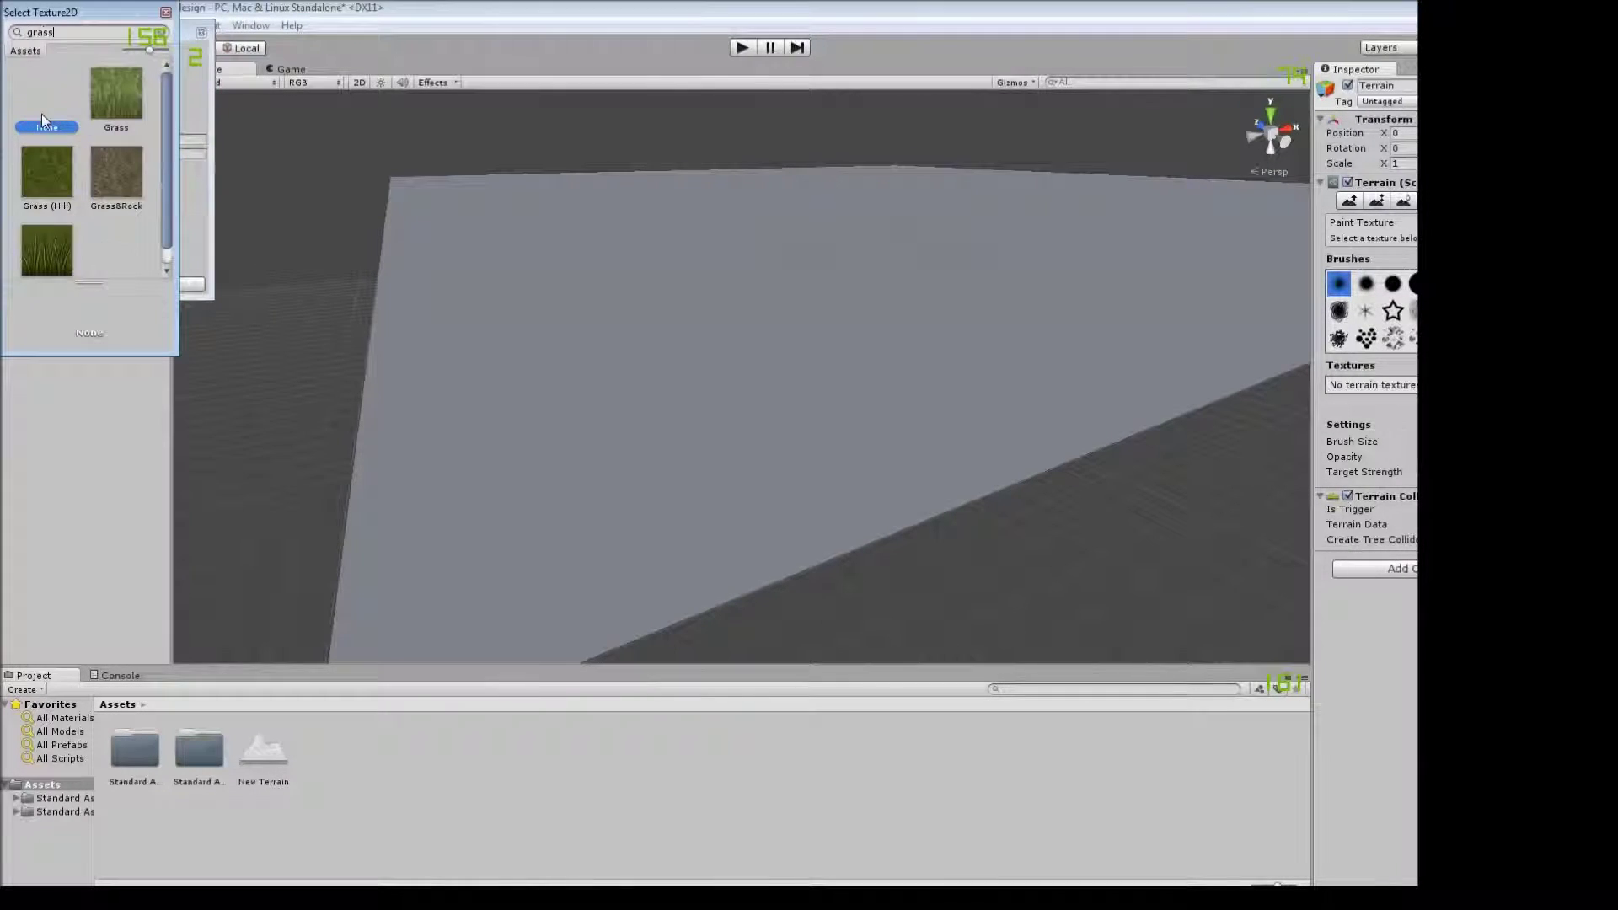
double_click(42, 114)
left_click(163, 282)
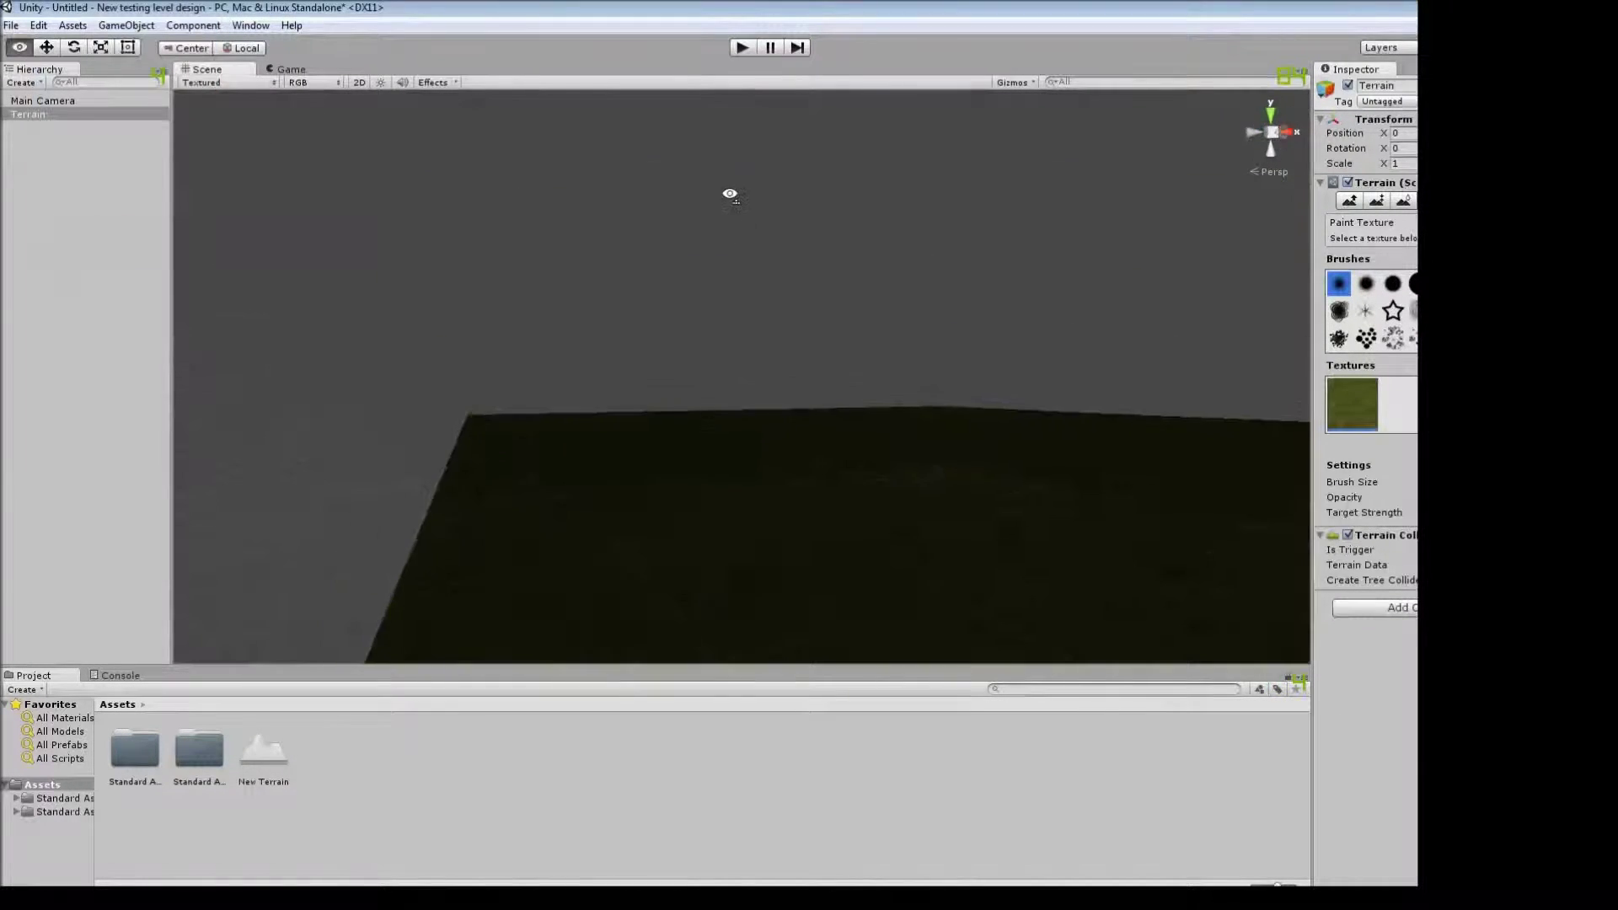
left_click_drag(730, 195, 824, 401, "alt")
Create a Directional Light in the scene and select it.
left_click(127, 25)
left_click(396, 125)
left_click(800, 575)
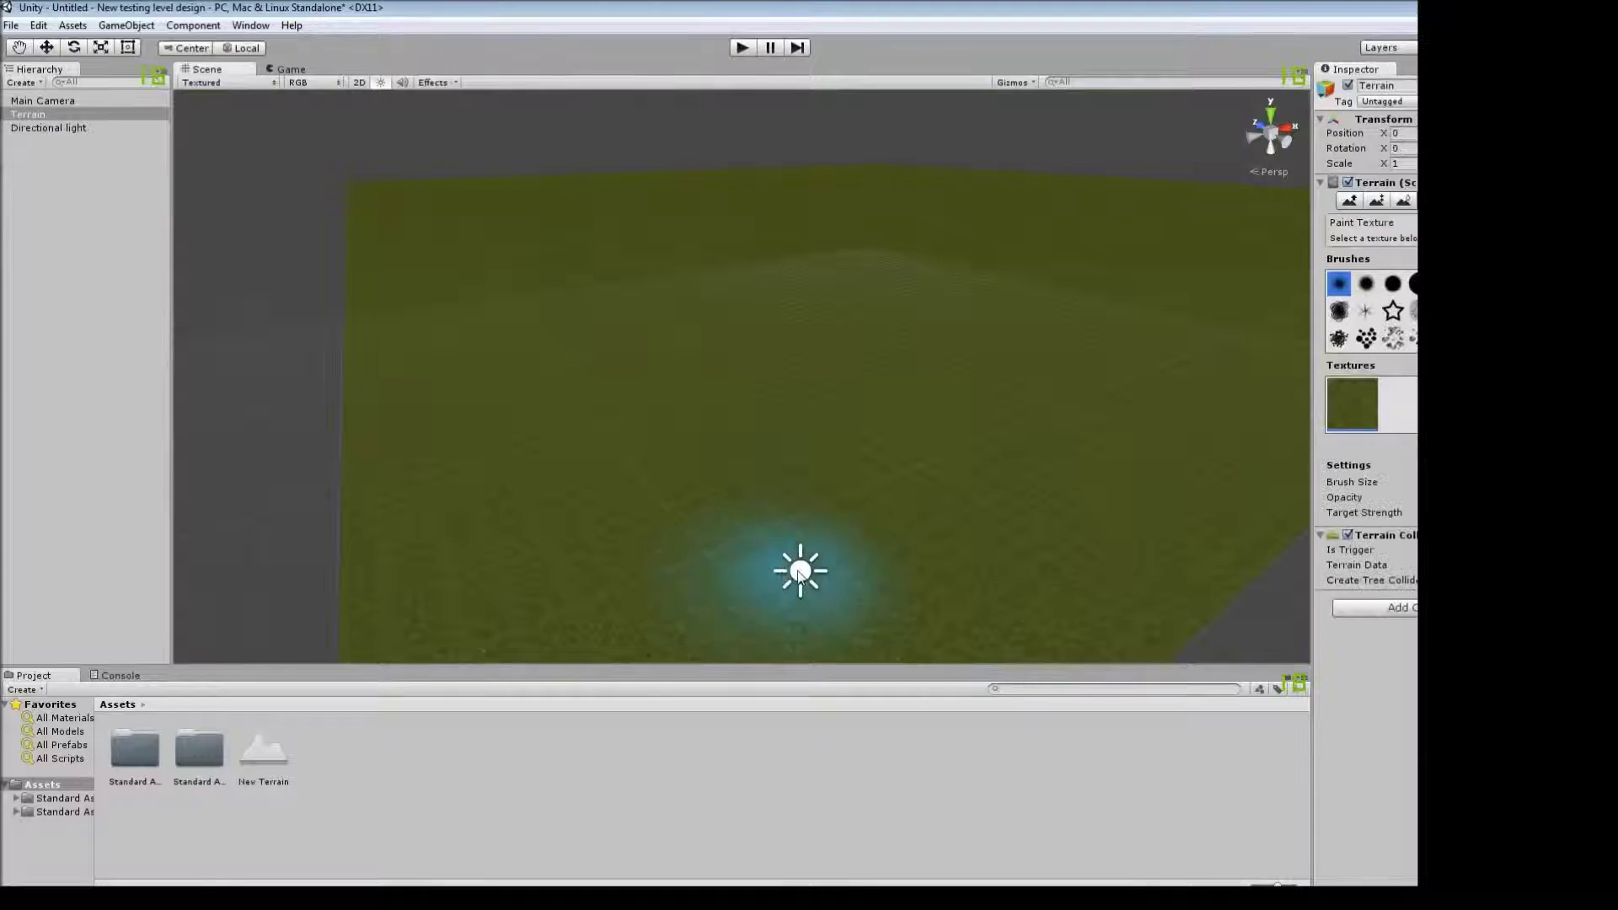
left_click(801, 586)
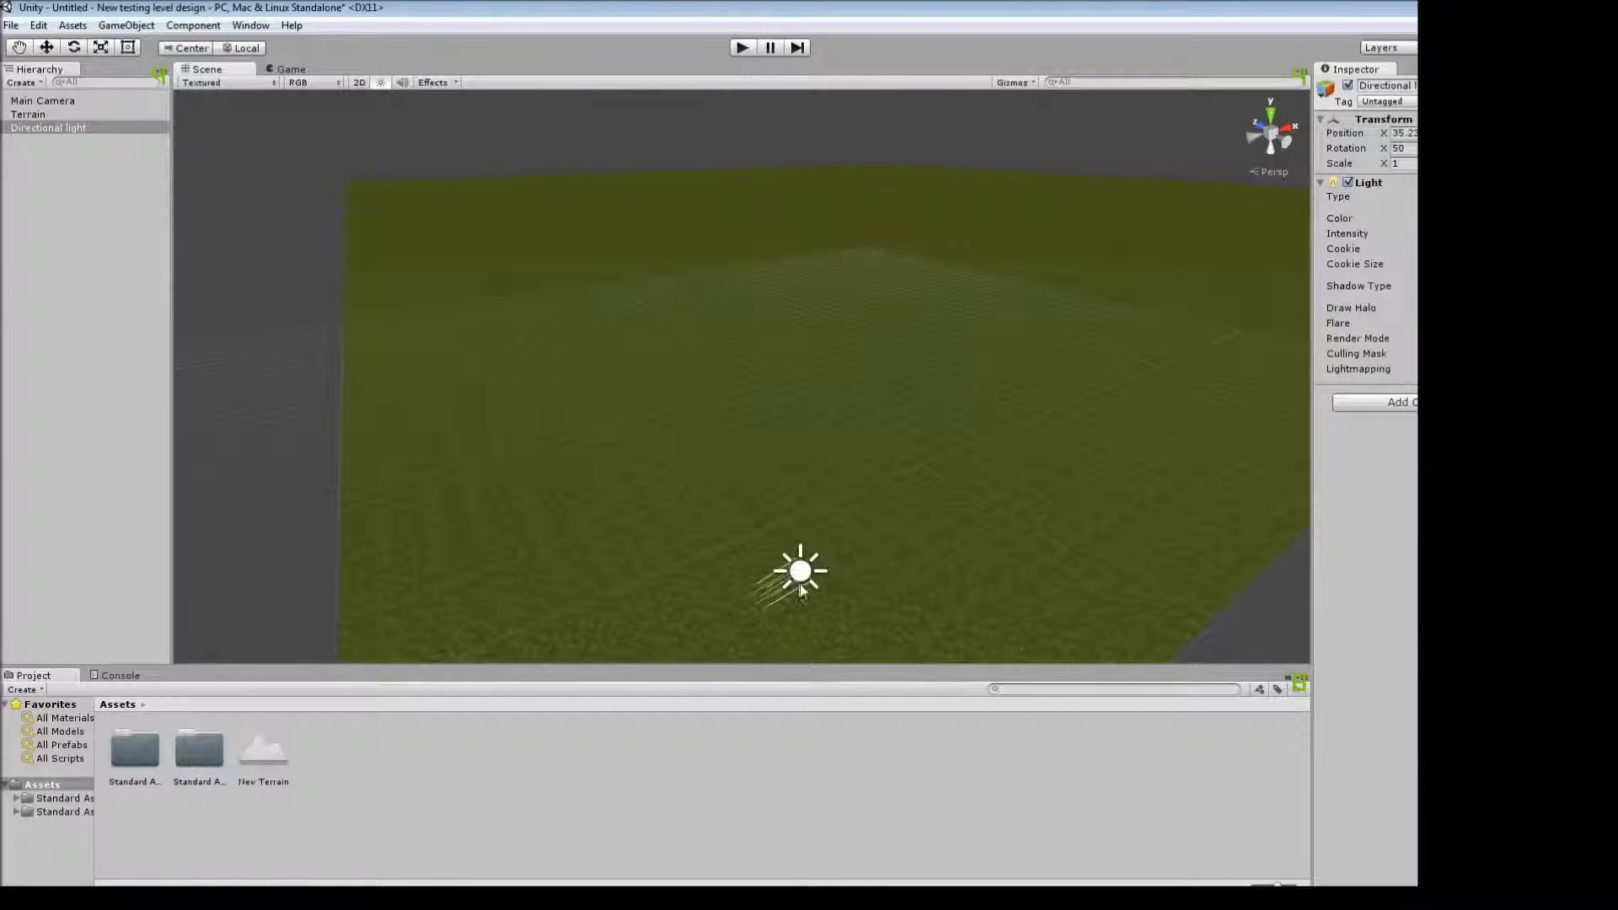
Tilt the directional light to a new sun angle.
left_click_drag(935, 361, 890, 294)
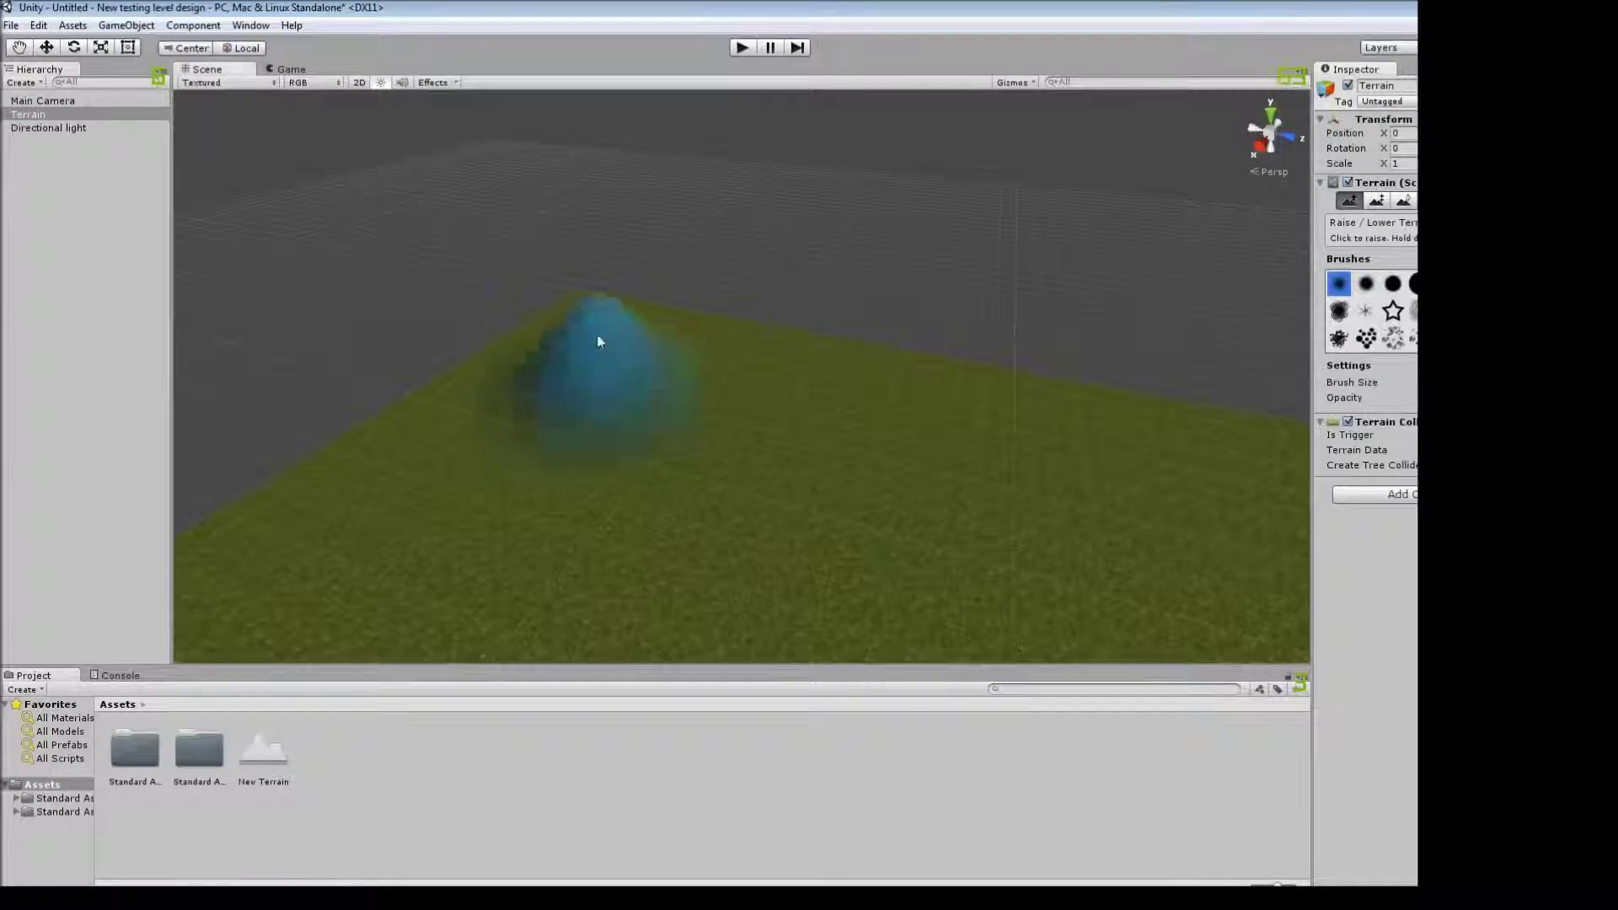
mouse_move(598, 341)
left_mouse_down("alt")
mouse_move(381, 371)
mouse_move(153, 338)
mouse_move(777, 231)
mouse_move(528, 240)
left_mouse_up("alt")
scroll(985, 154, "up", 5)
mouse_move(984, 153)
left_mouse_down("alt")
mouse_move(1131, 315)
mouse_move(759, 379)
left_mouse_up("alt")
Sculpt winding hill ridges with Paint Height and smooth their slopes.
left_click(1376, 200)
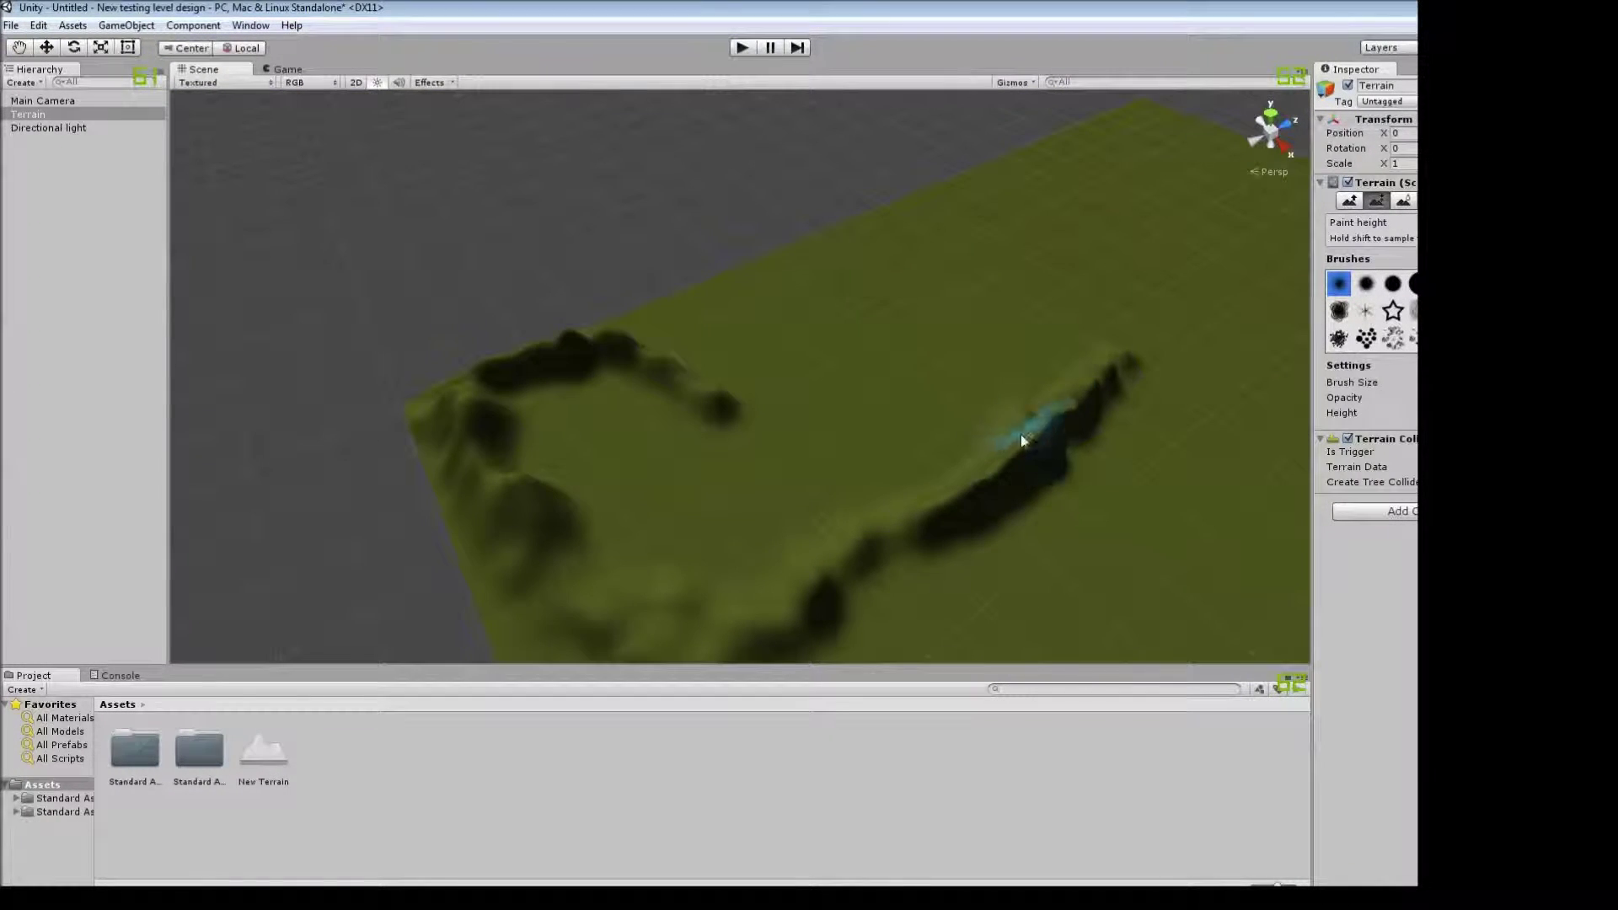
key("F2")
mouse_move(1045, 427)
left_mouse_down("alt")
mouse_move(1084, 445)
mouse_move(946, 463)
mouse_move(909, 447)
mouse_move(740, 505)
mouse_move(1101, 337)
left_mouse_up("alt")
key("F1")
key("F3")
left_click_drag(571, 498, 300, 390)
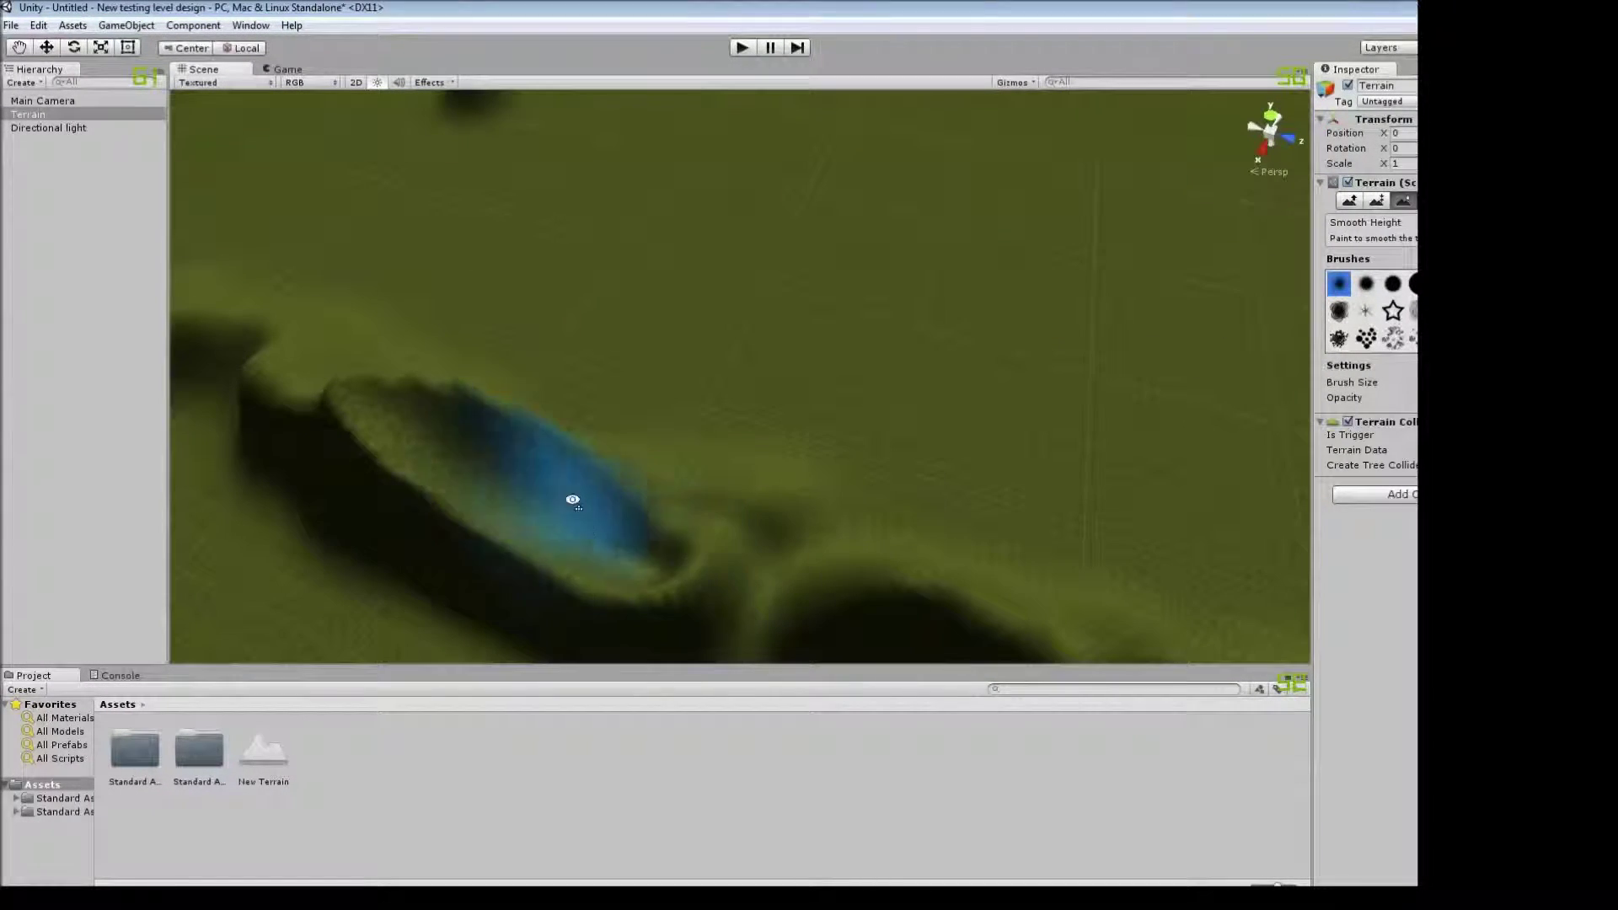
key("F1")
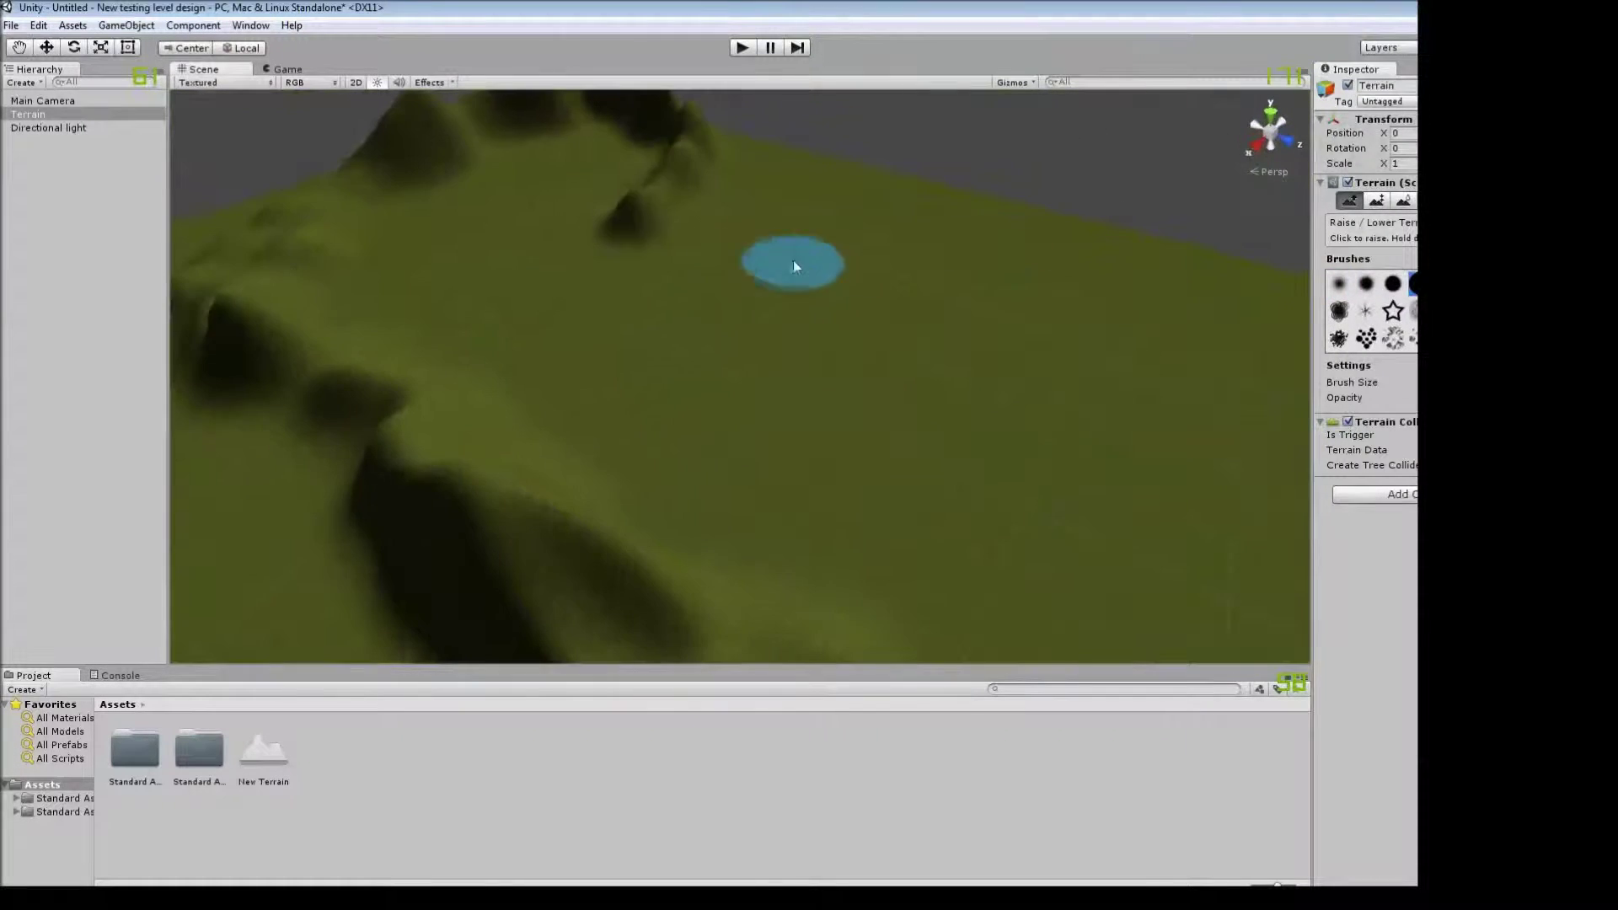
mouse_move(792, 261)
left_mouse_down("alt")
mouse_move(1216, 337)
mouse_move(947, 405)
left_mouse_up("alt")
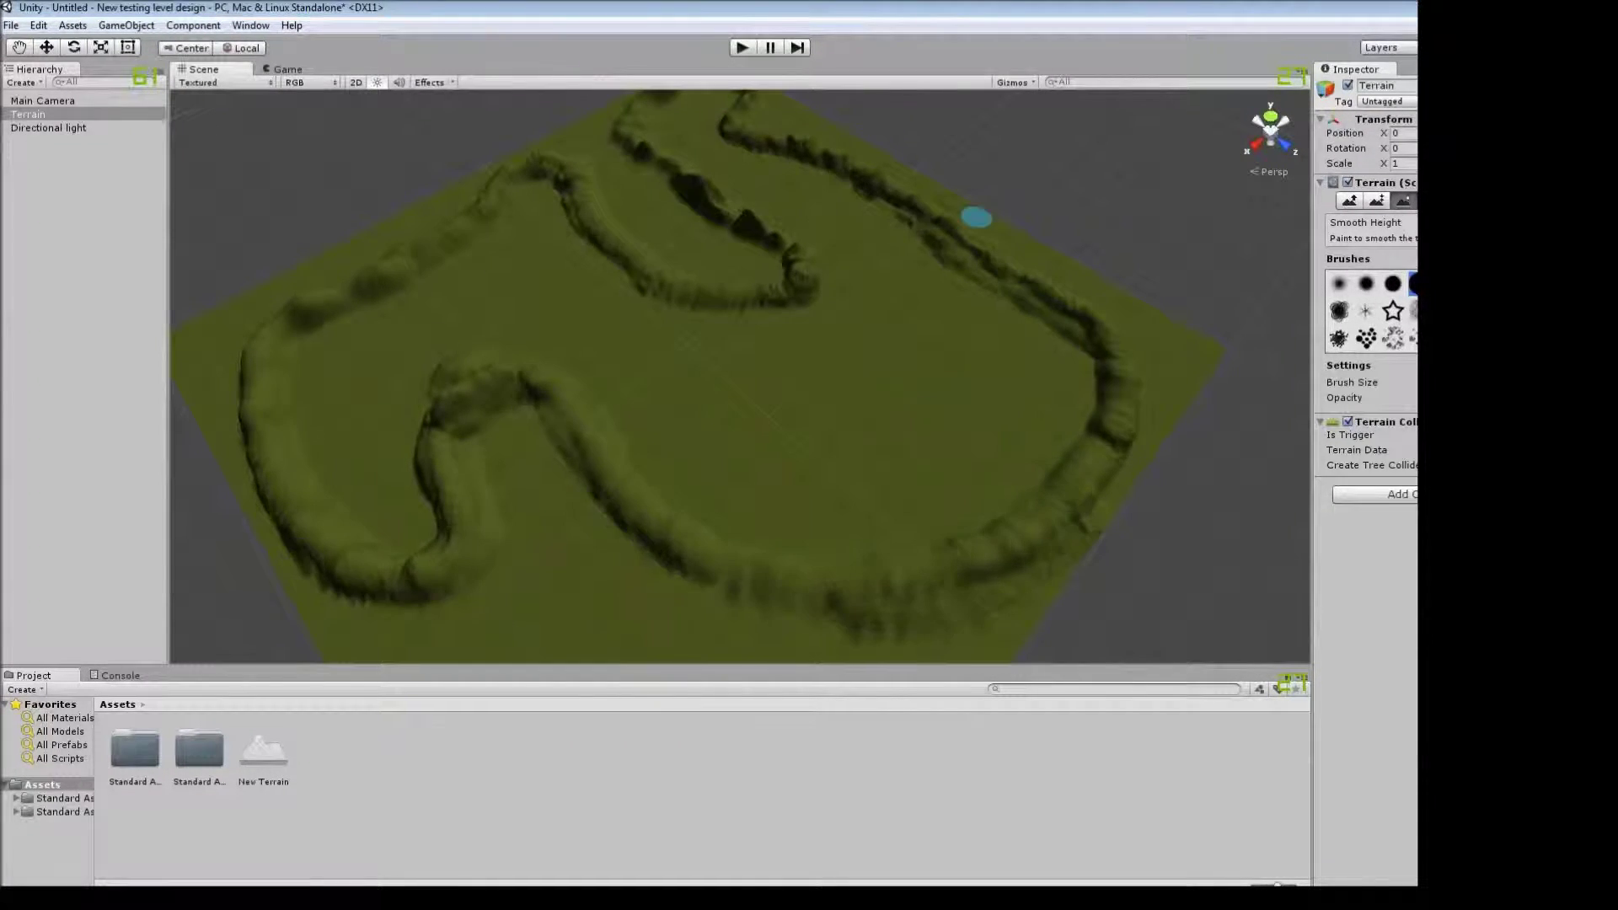
Add BigTree as a paintable tree and plant a ring of forest on the hill.
left_click(328, 44)
double_click(127, 231)
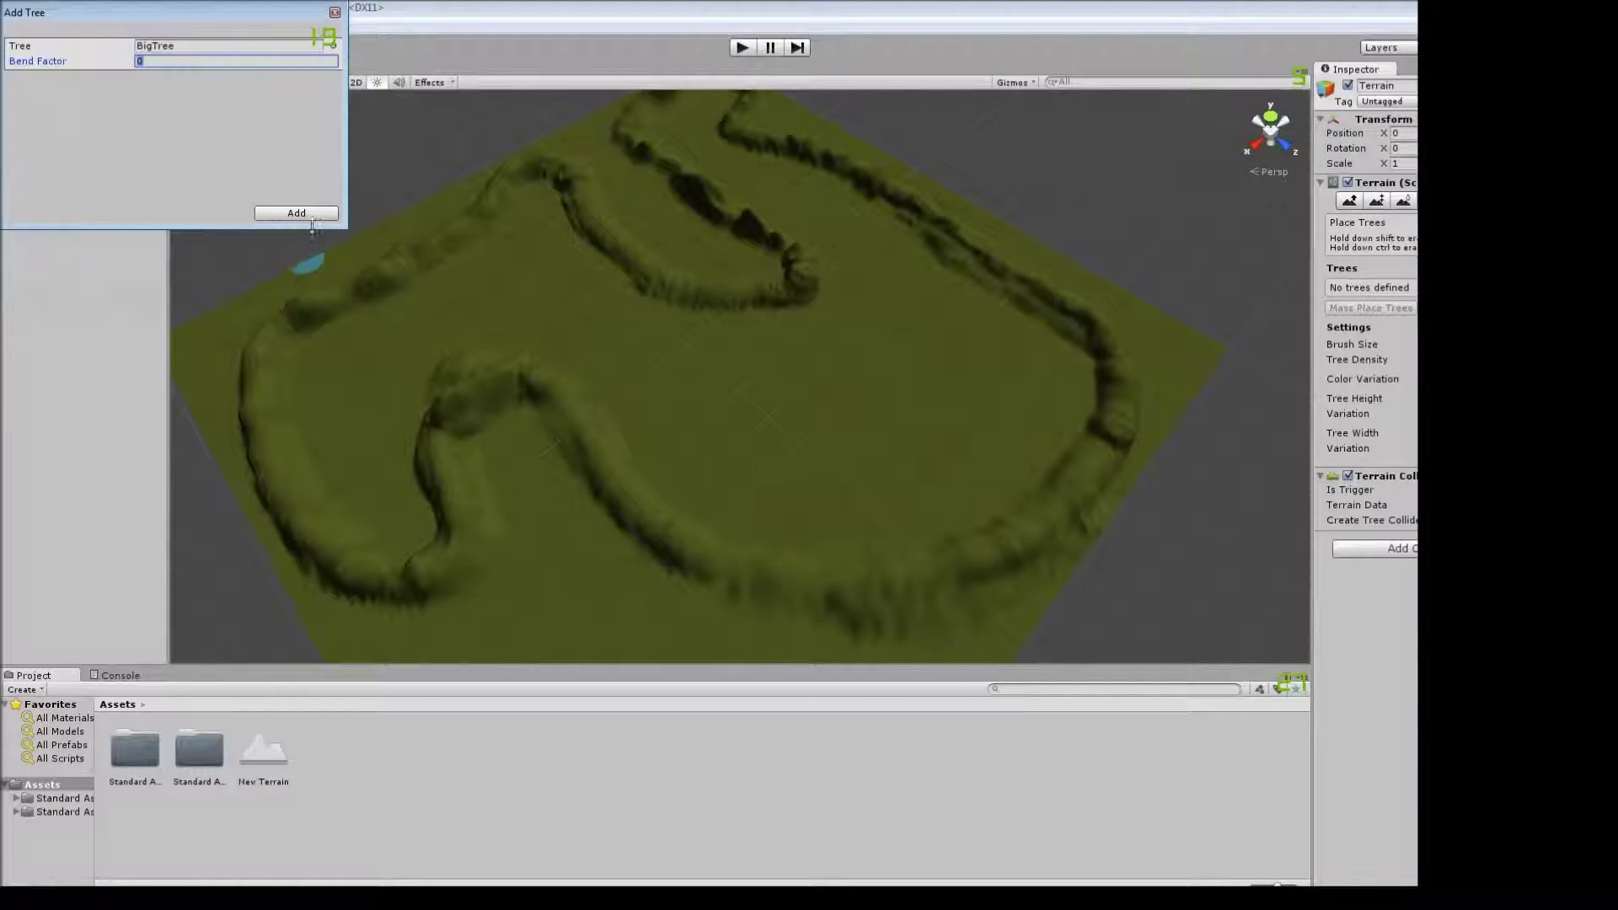
left_click(300, 213)
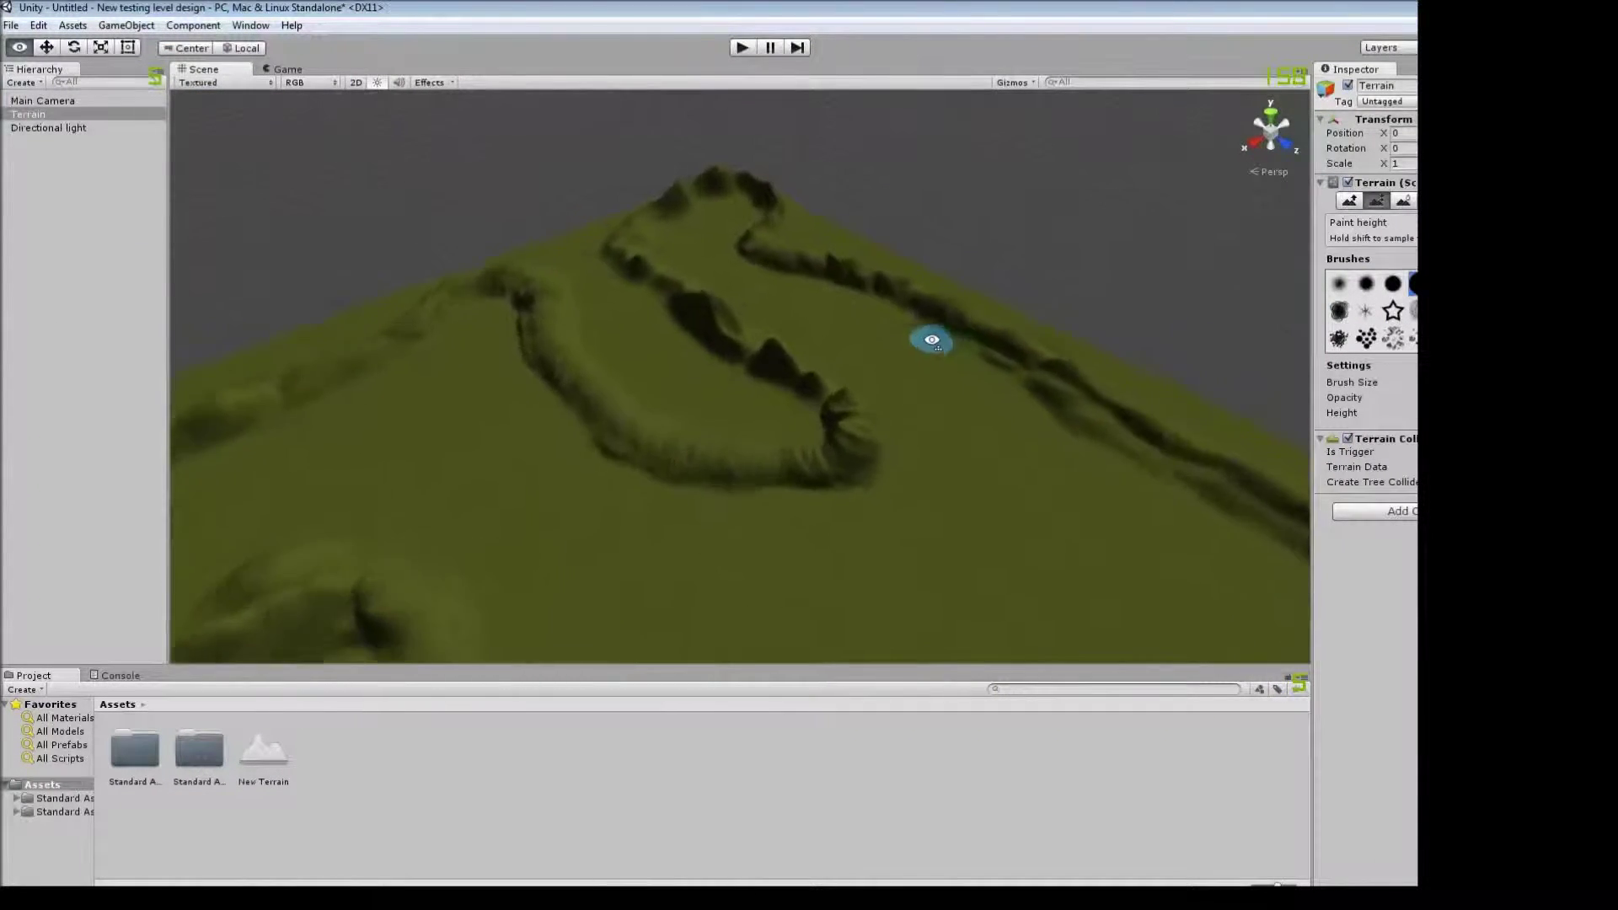
left_click_drag(942, 416, 885, 231, "alt")
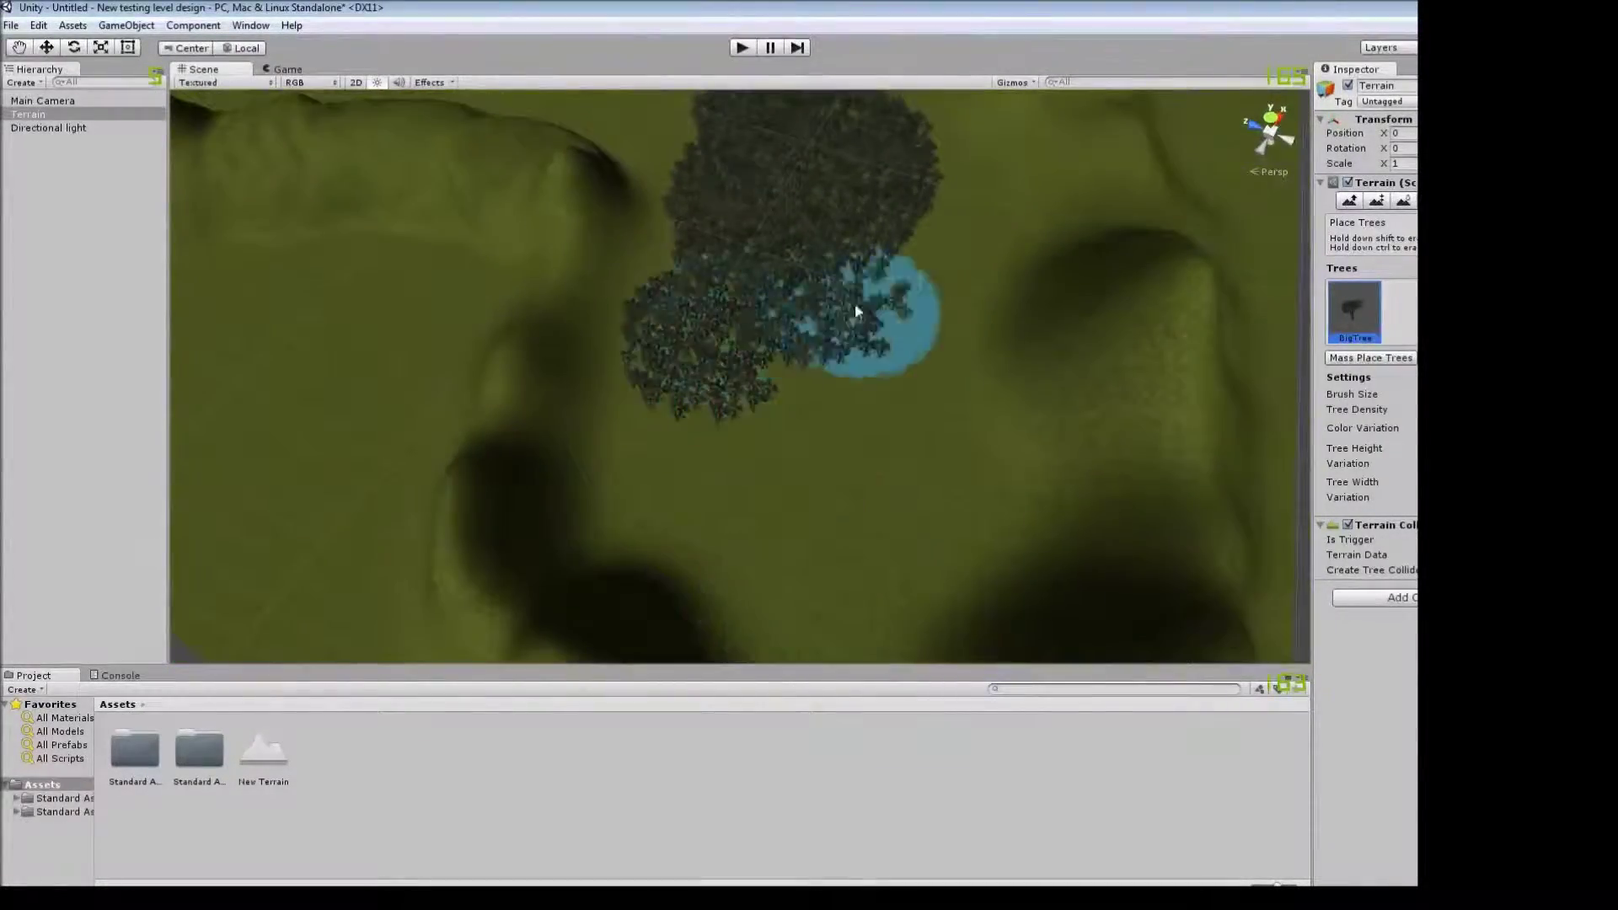
mouse_move(668, 548)
left_mouse_down("alt")
mouse_move(986, 624)
mouse_move(741, 127)
left_mouse_up("alt")
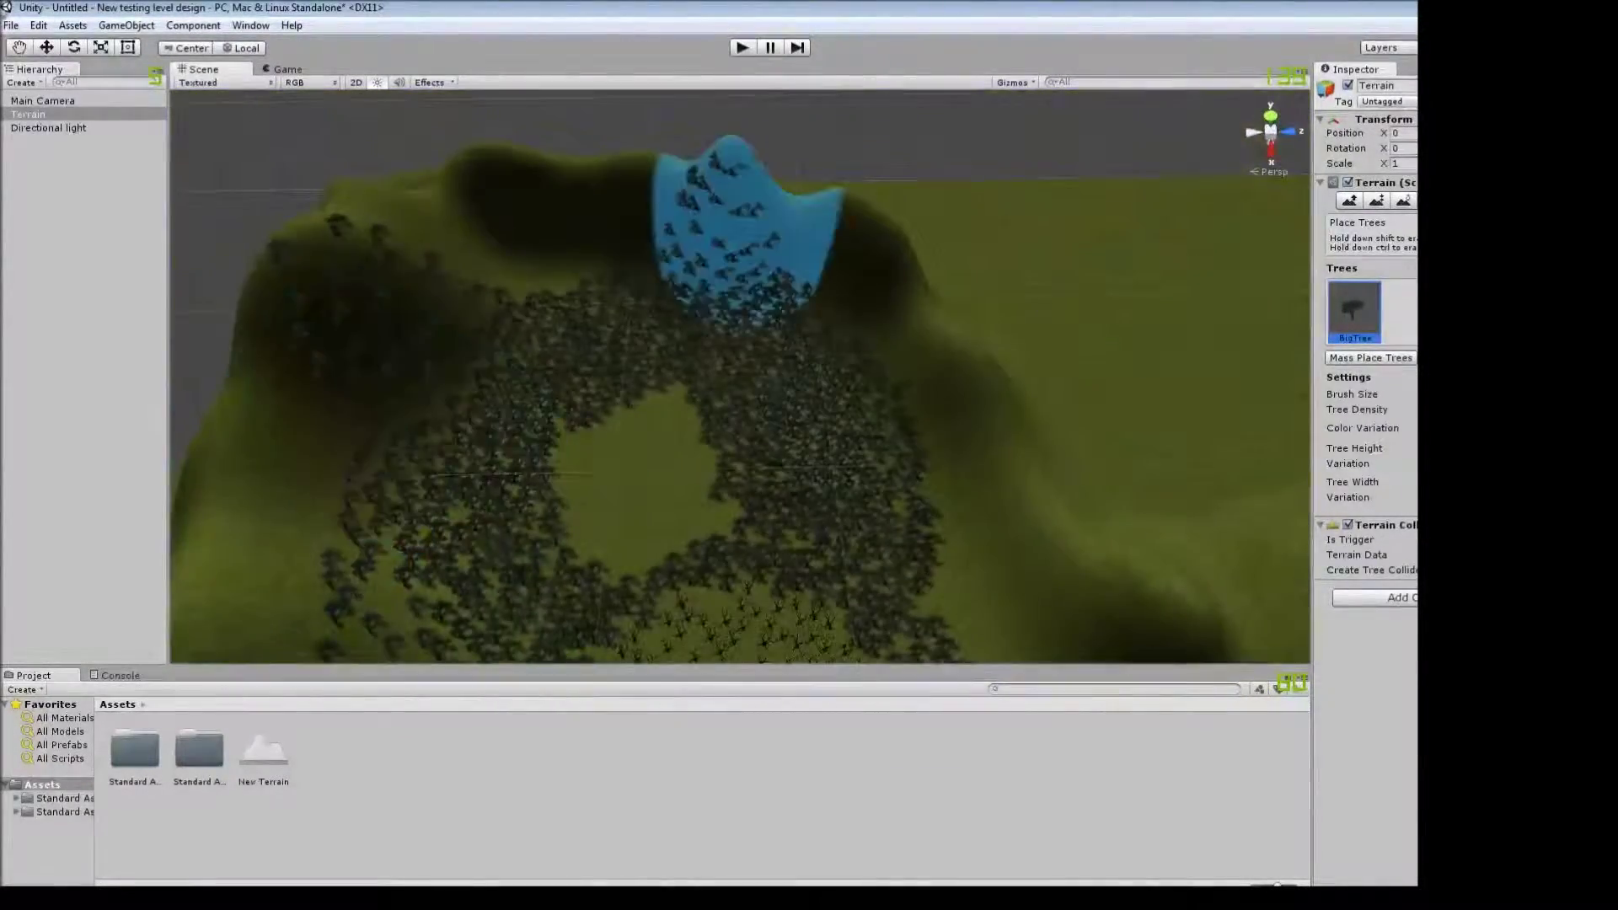
Open the Standard Assets > Character Controllers folder in the Project panel.
left_click(72, 25)
left_click(134, 753)
left_click(59, 798)
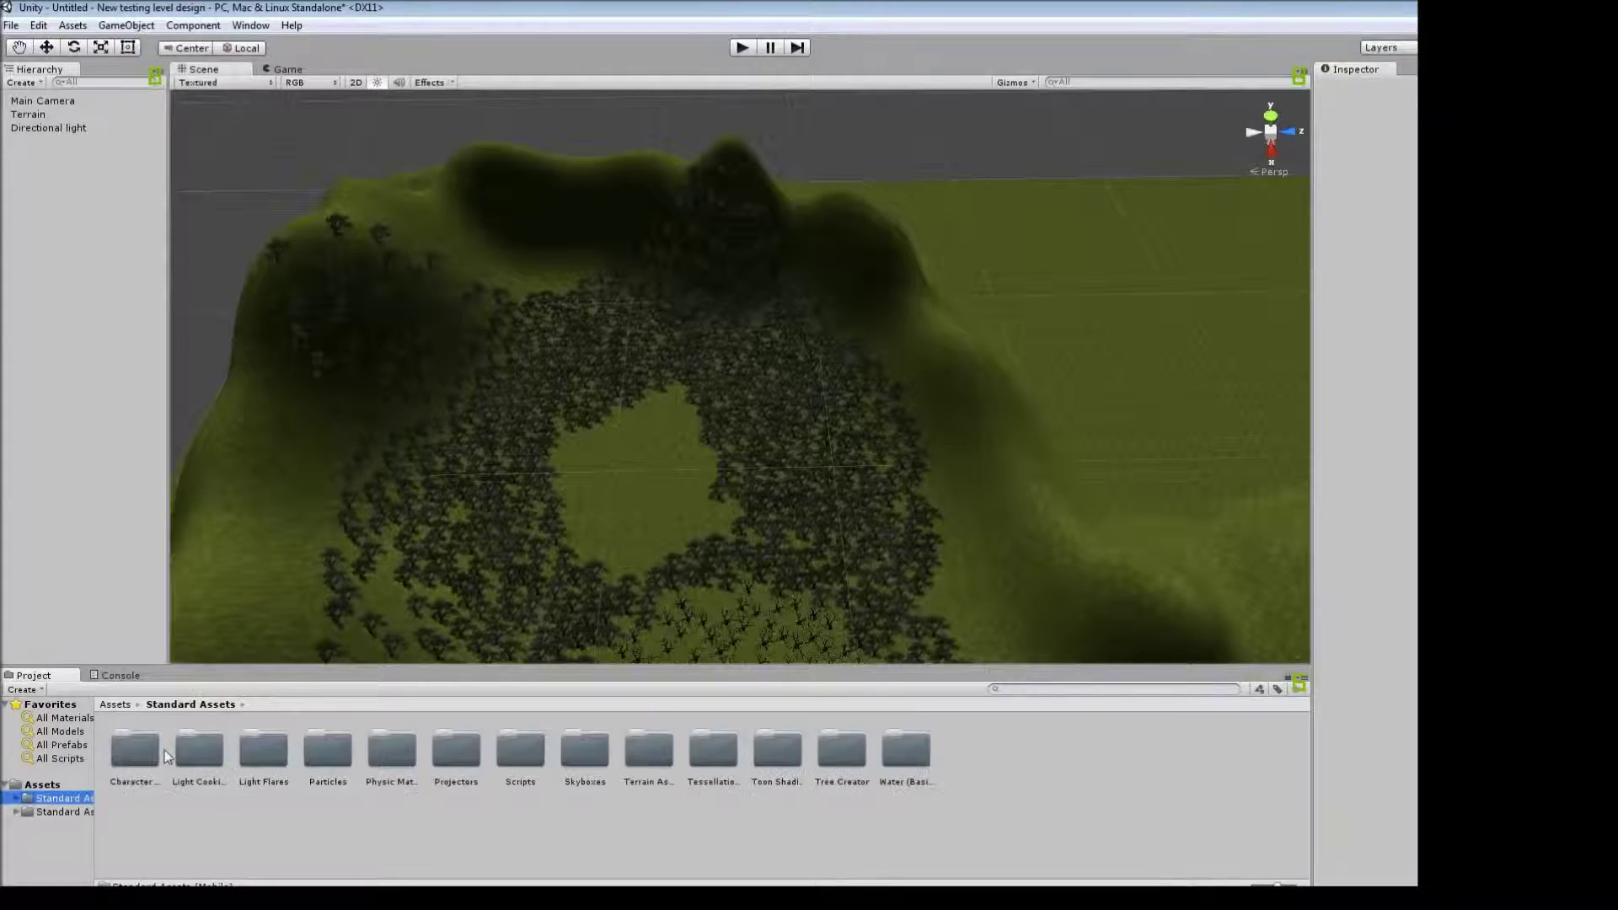
double_click(135, 750)
left_click(263, 748)
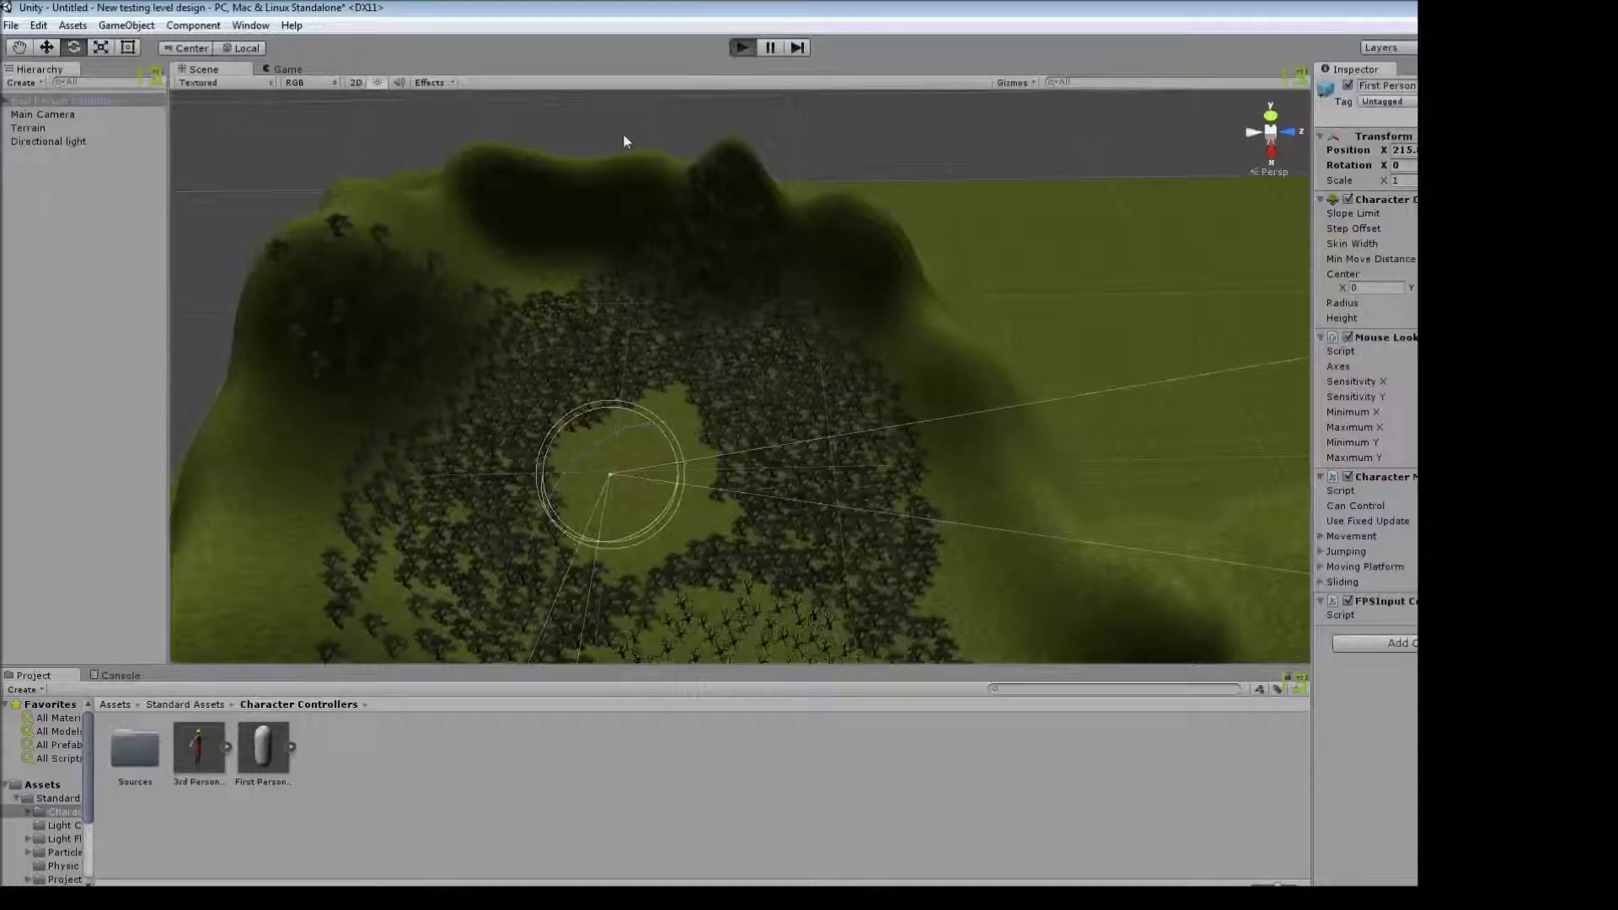
Play the scene, walk forward through the tree ring, then stop play mode.
left_click(742, 47)
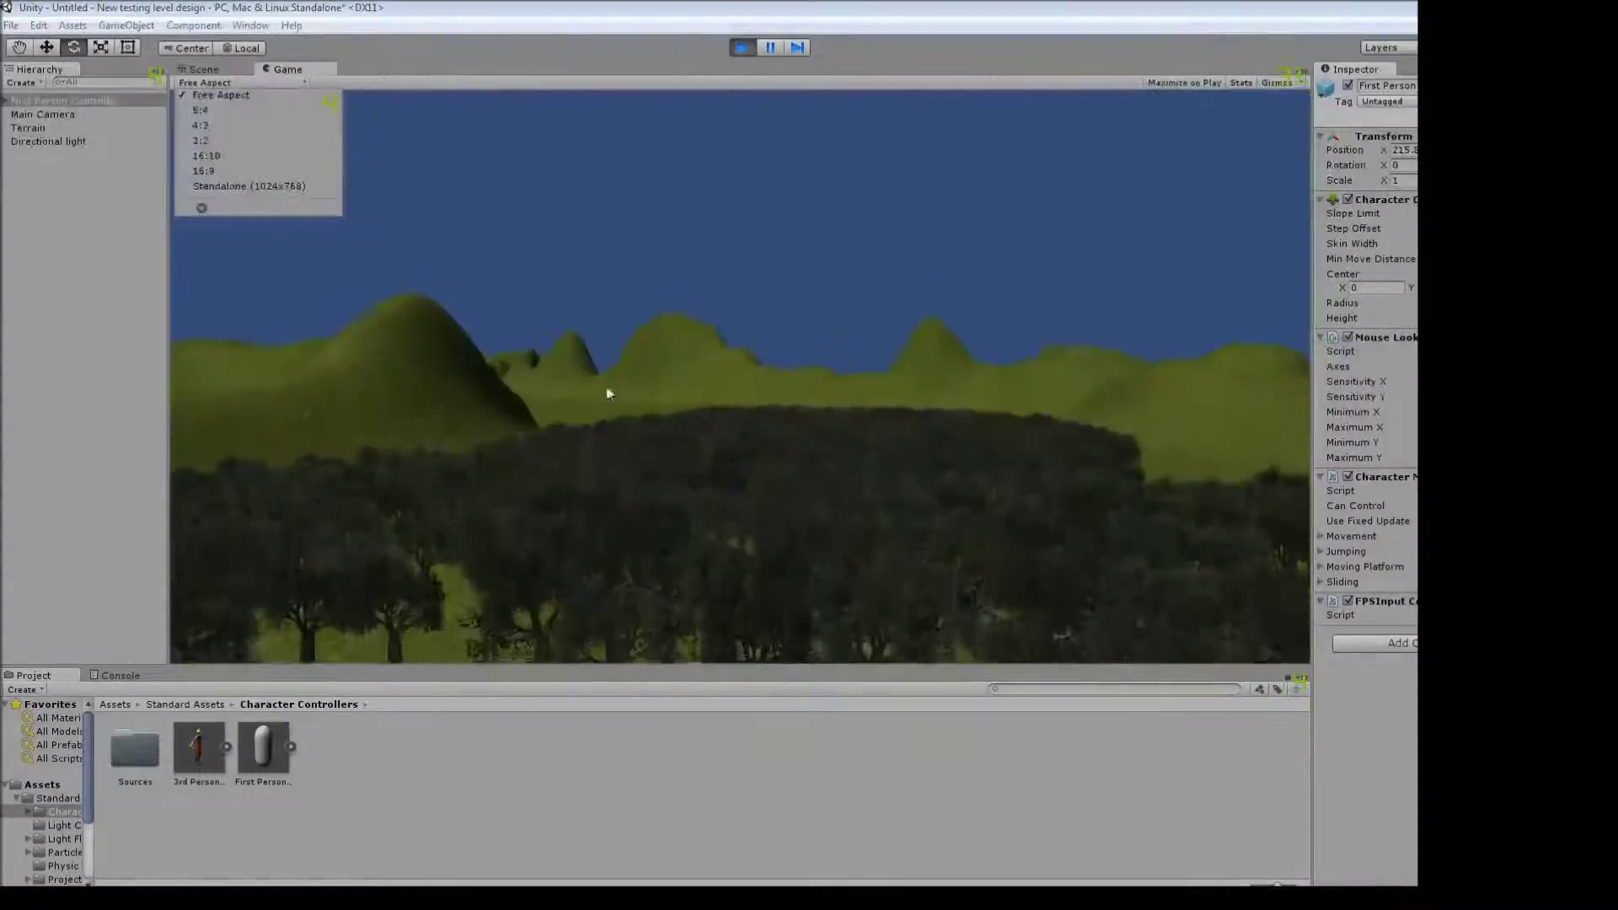
key("w")
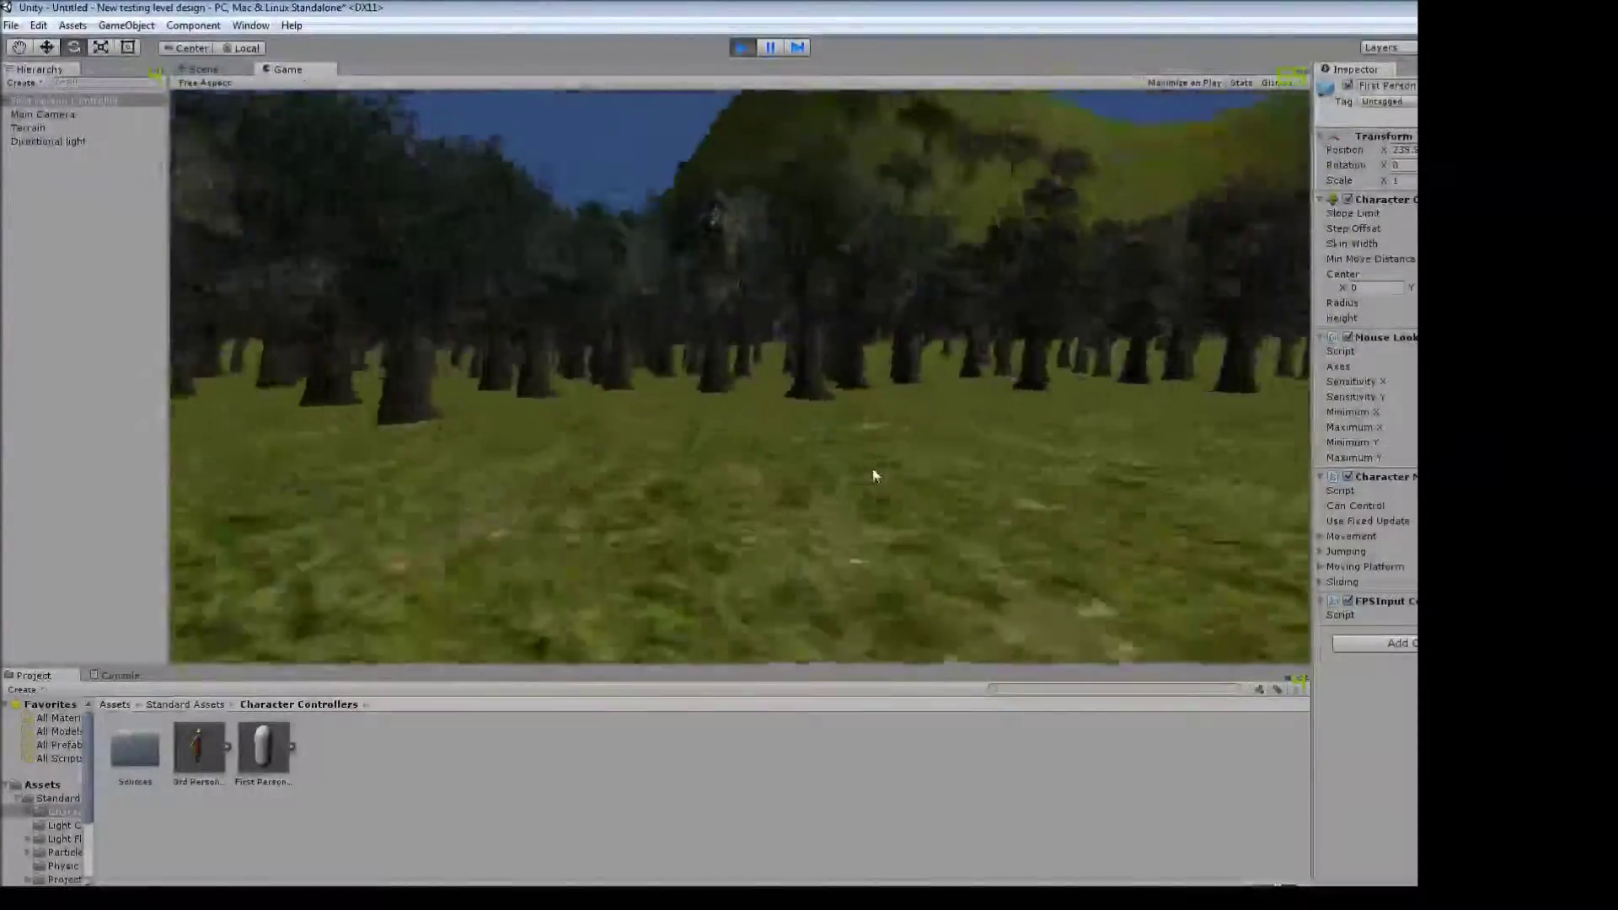
key("w")
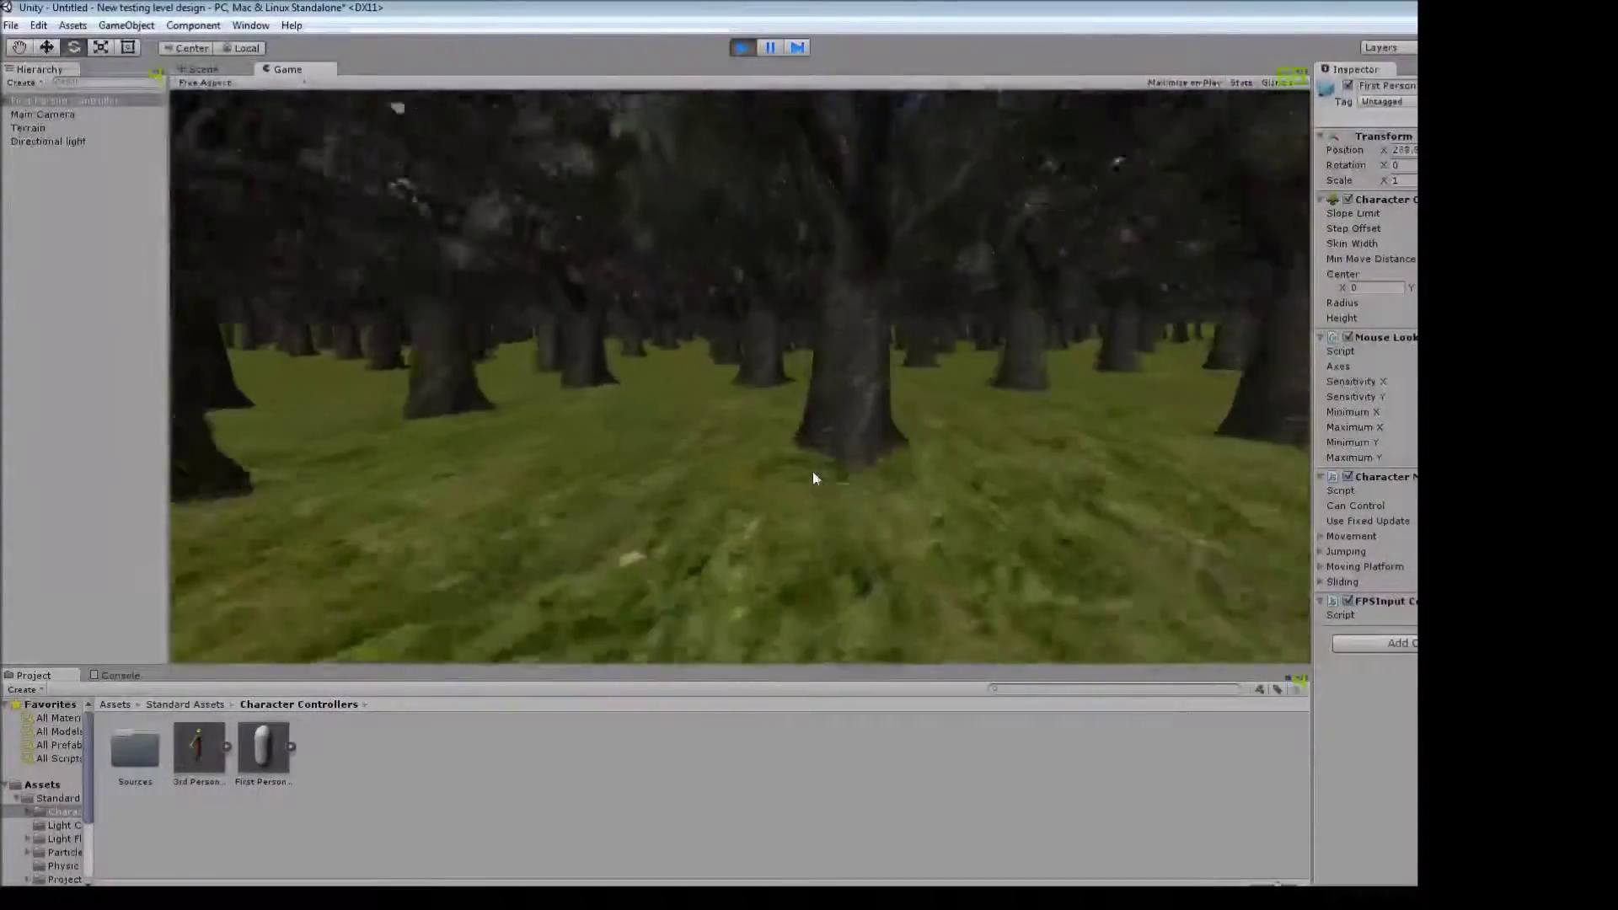
key("w")
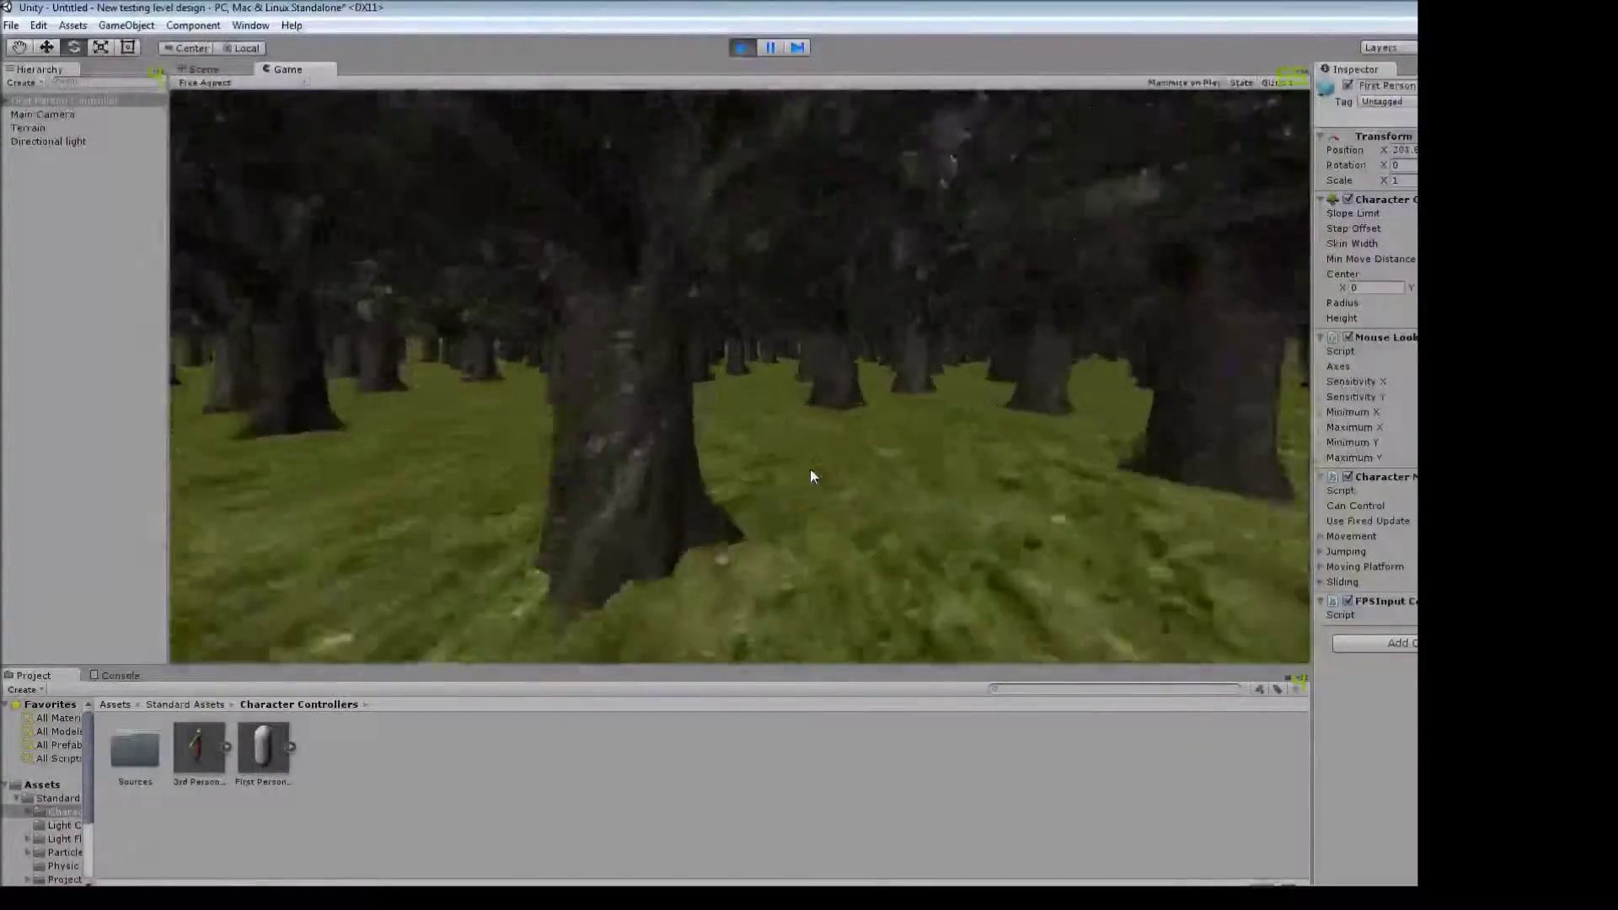
key("ctrl+p")
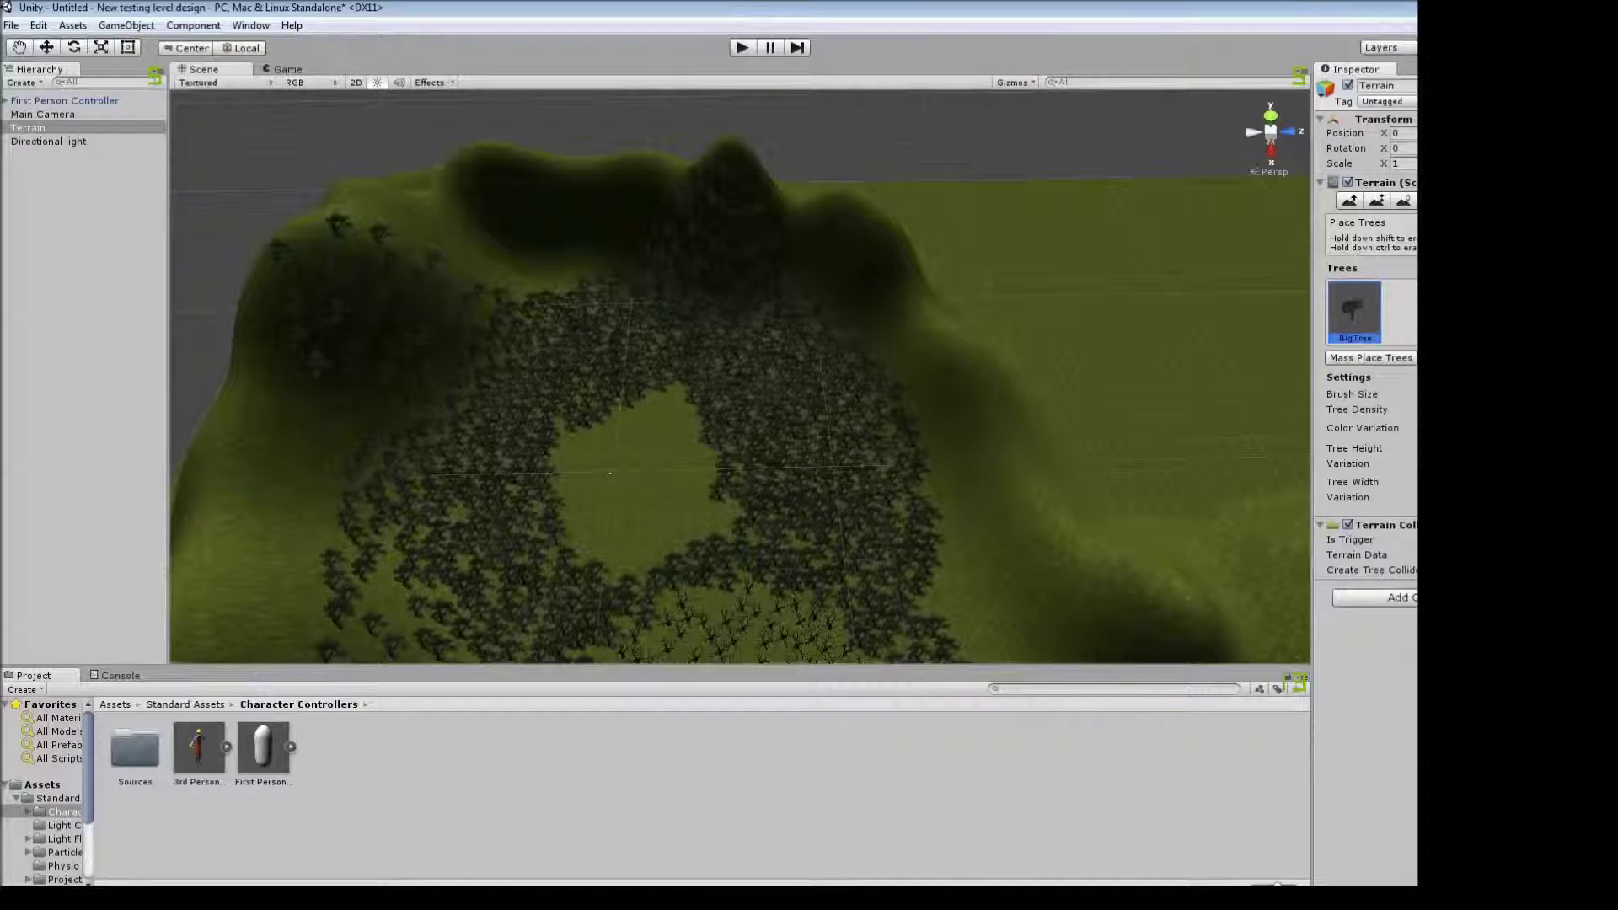
Paint extra trees along the hill slopes toward the top and lower right.
left_click(1383, 361)
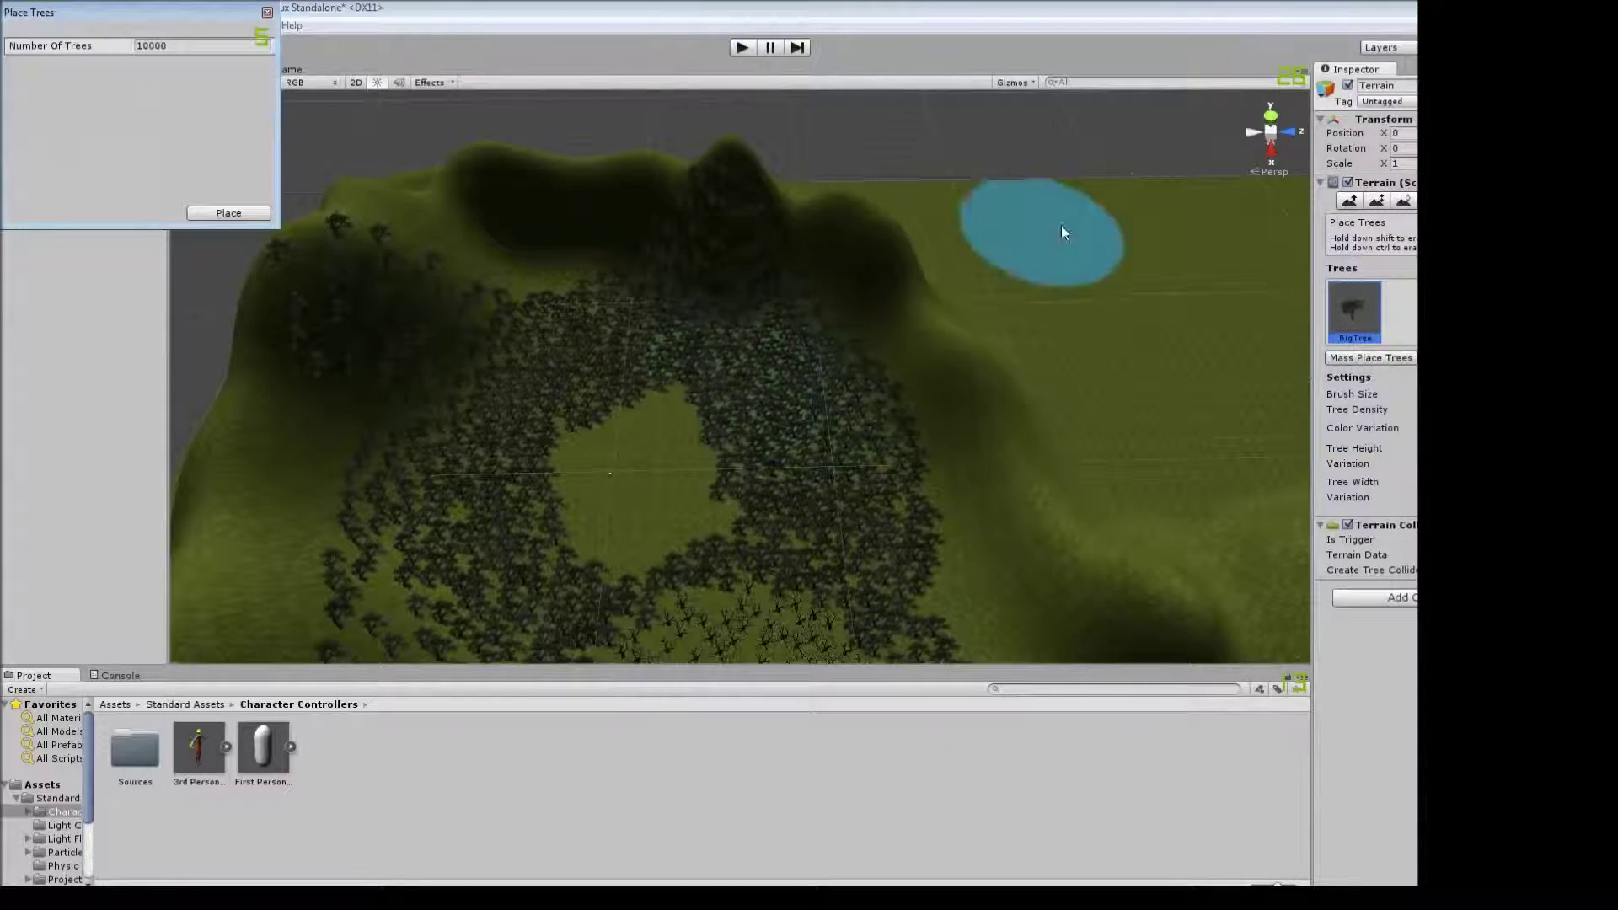
mouse_move(756, 286)
right_mouse_down()
mouse_move(1237, 543)
mouse_move(1018, 341)
mouse_move(620, 381)
right_mouse_up()
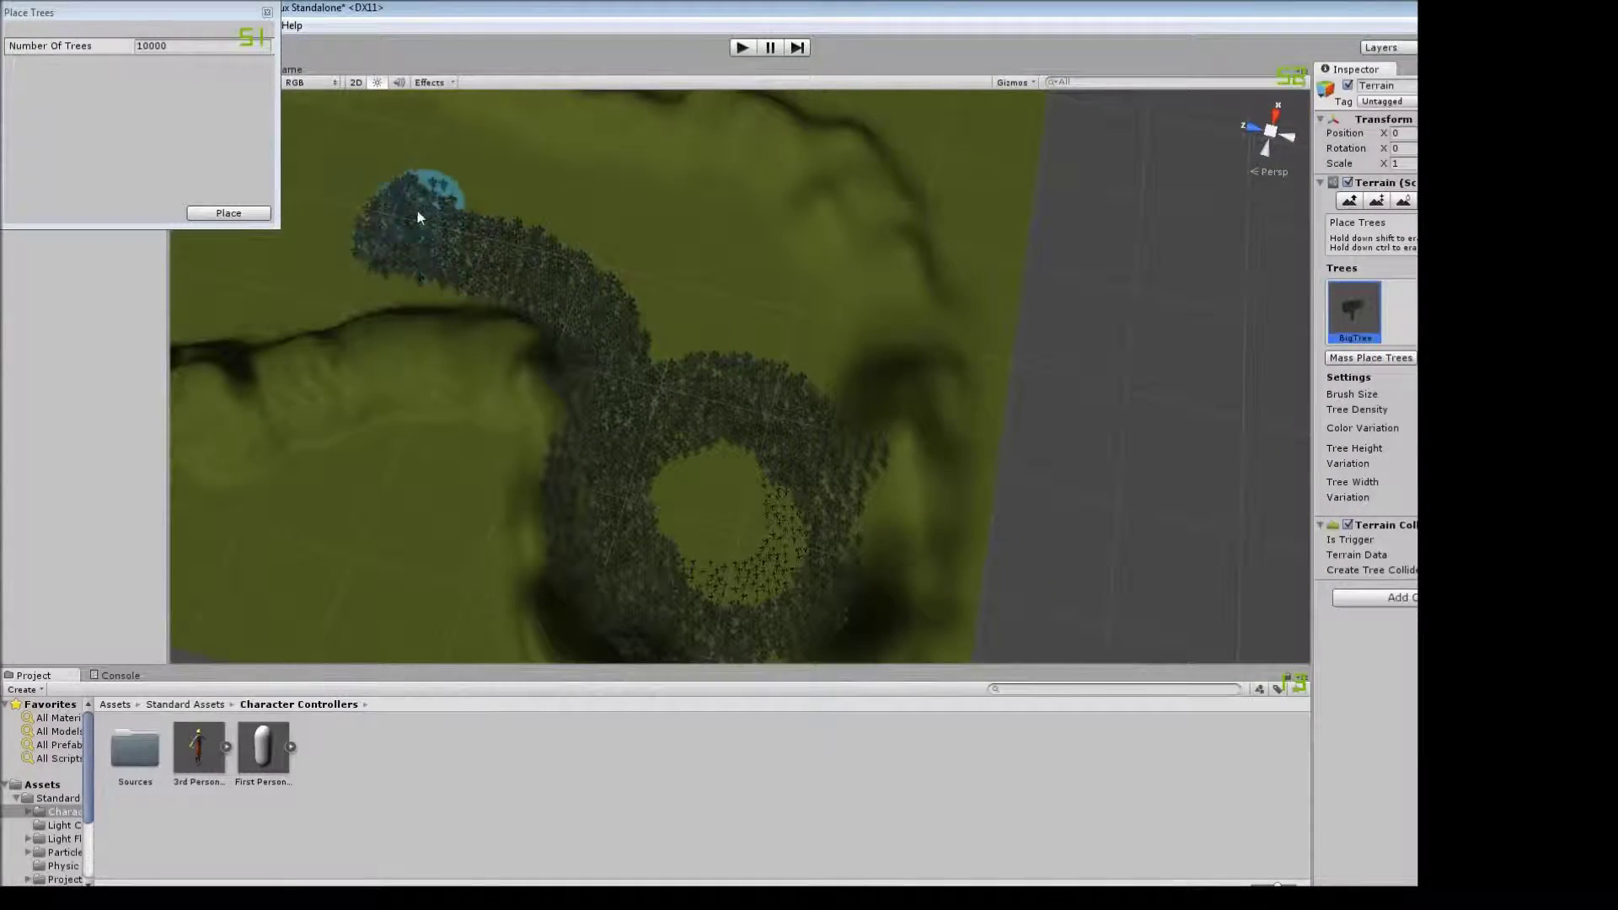
left_click_drag(629, 250, 823, 327)
mouse_move(885, 626)
right_mouse_down()
mouse_move(650, 535)
mouse_move(497, 164)
mouse_move(518, 343)
right_mouse_up()
left_click_drag(699, 192, 1013, 570)
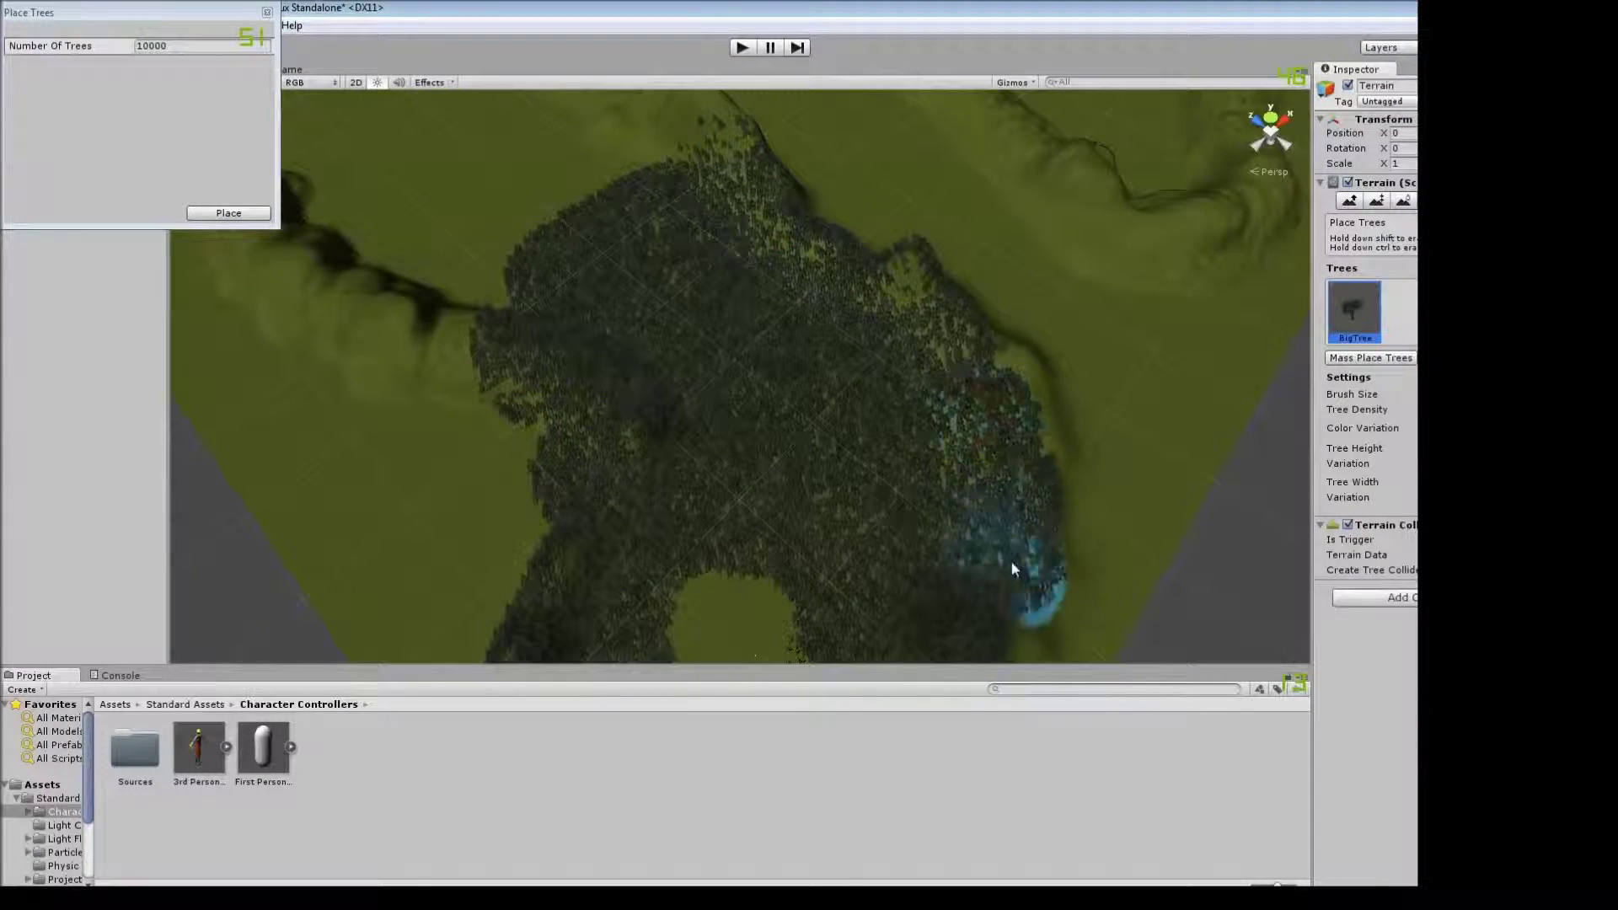
right_click_drag(607, 413, 833, 434)
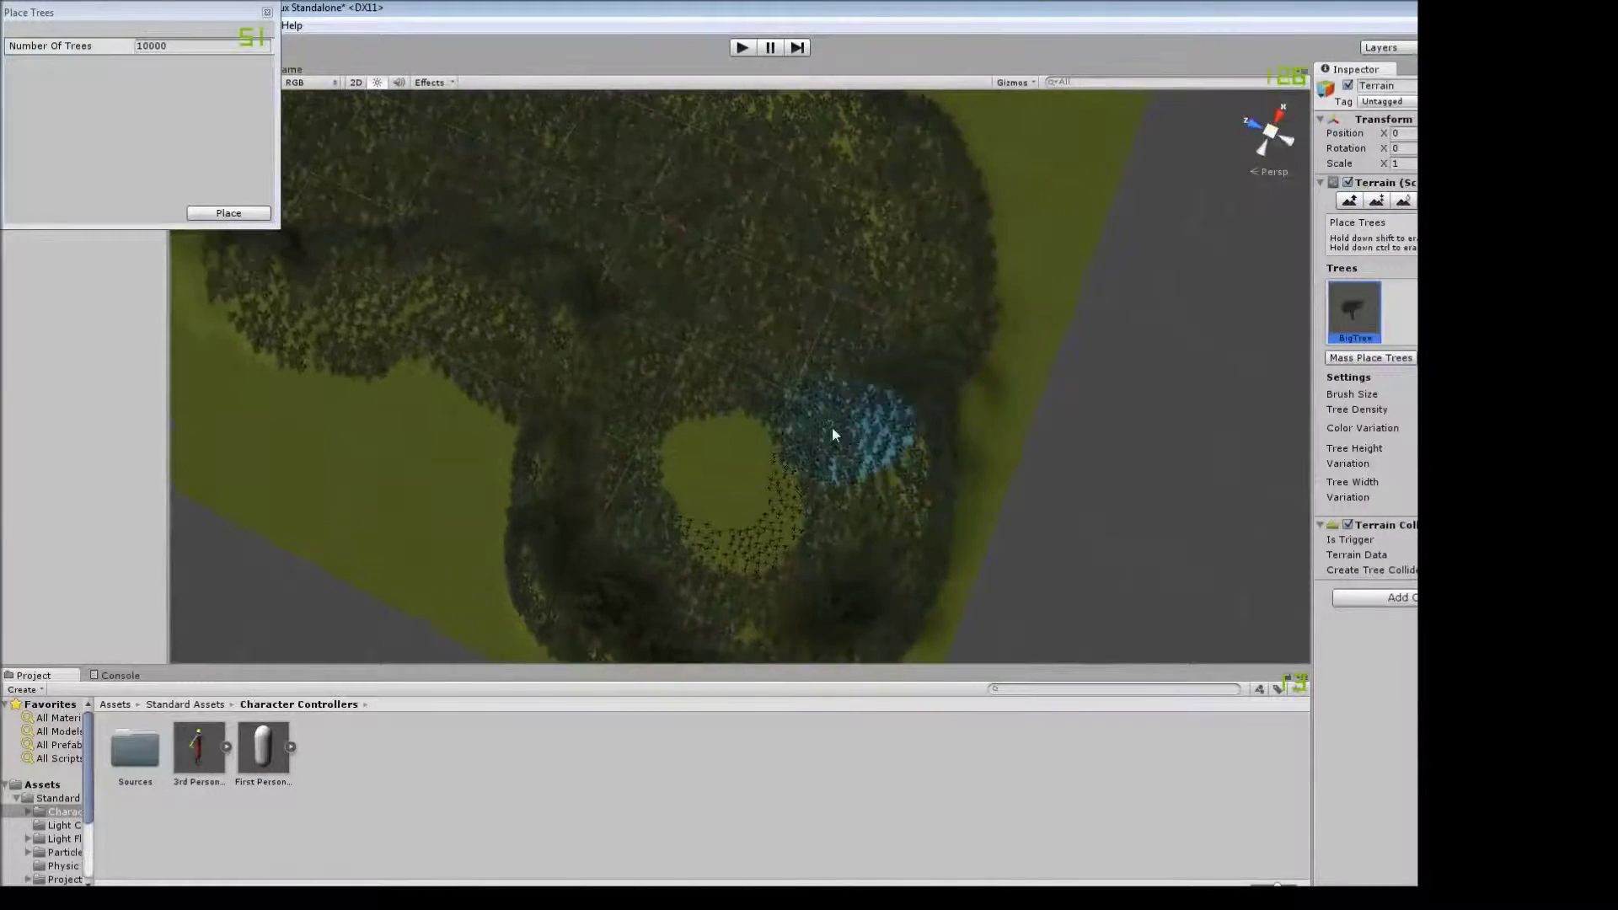
Mass place 10000 trees across the whole terrain.
left_click(229, 213)
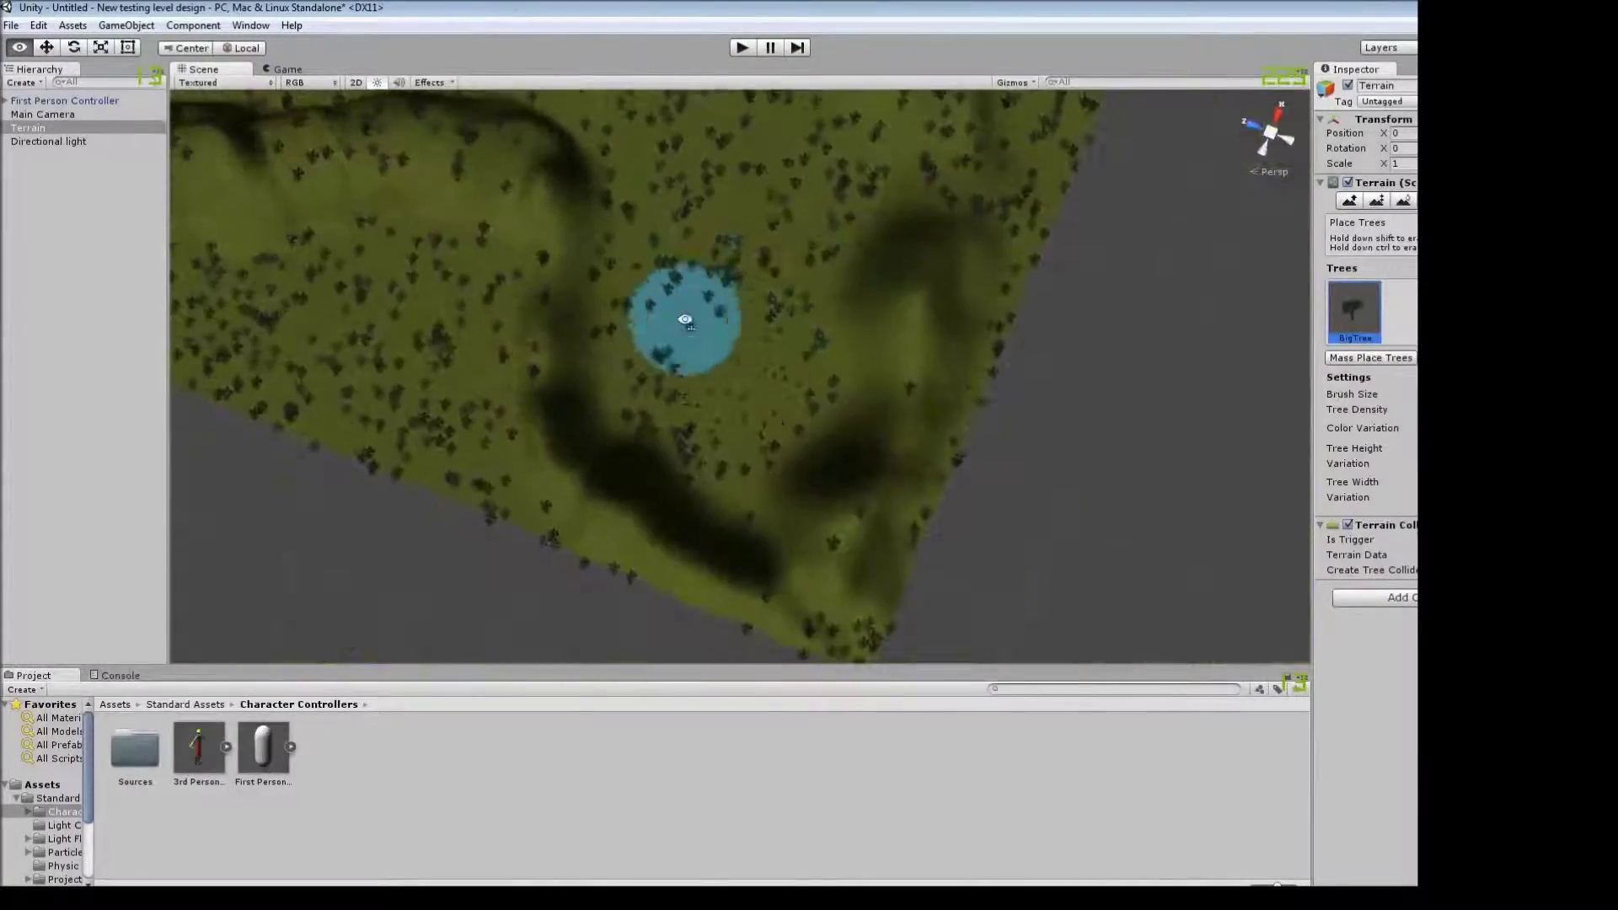
right_click_drag(767, 231, 720, 251)
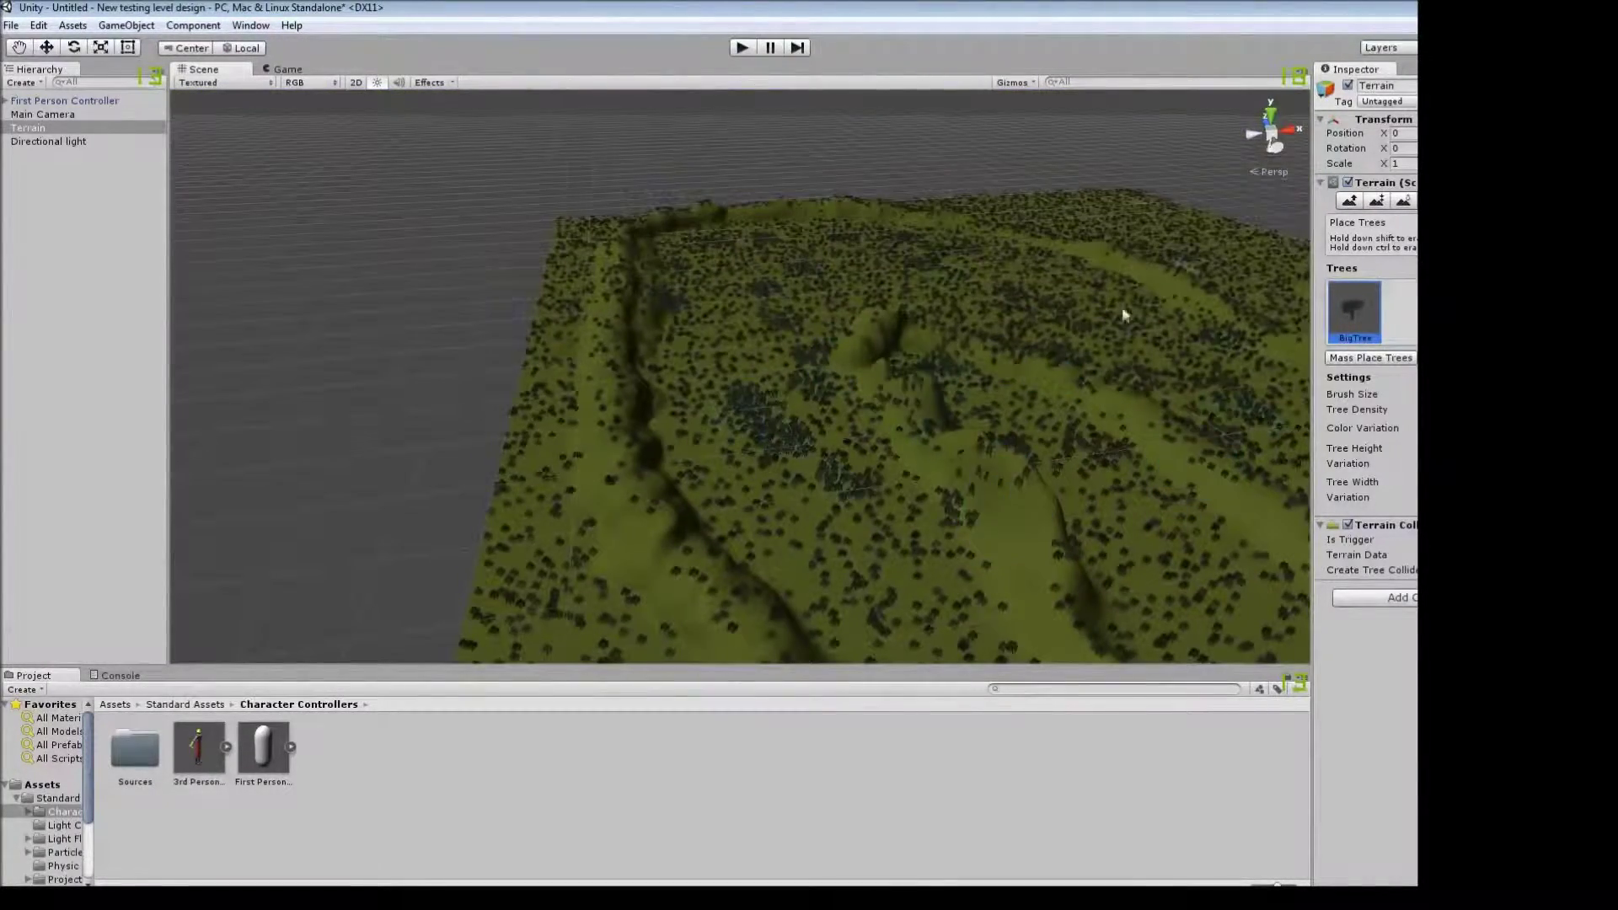
right_click_drag(571, 336, 791, 480)
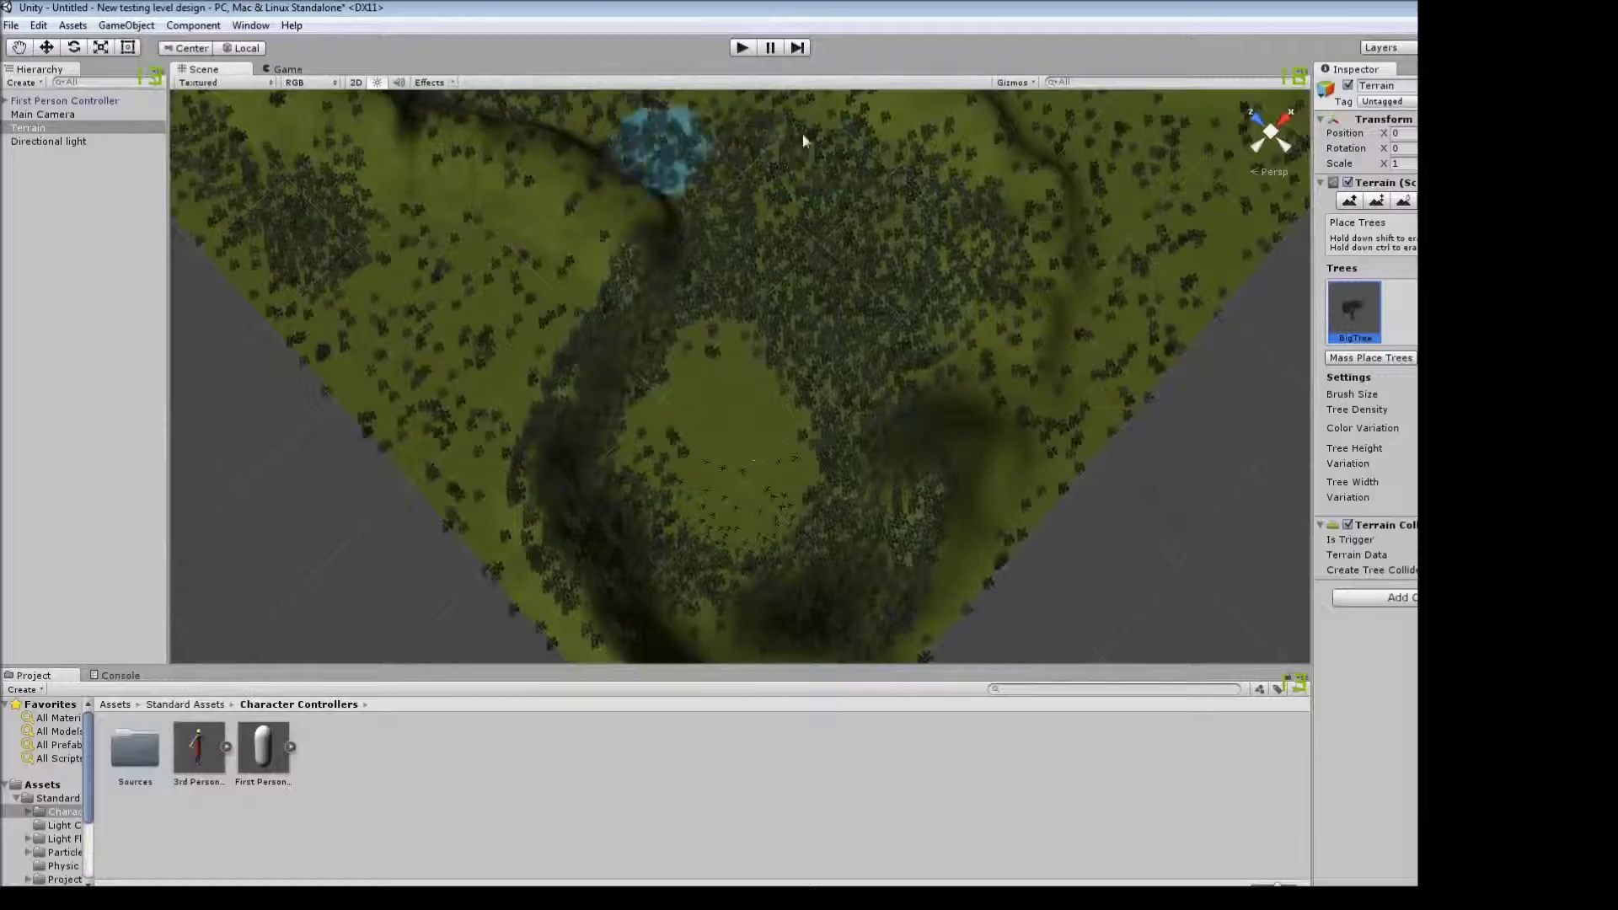
right_click_drag(802, 133, 990, 807)
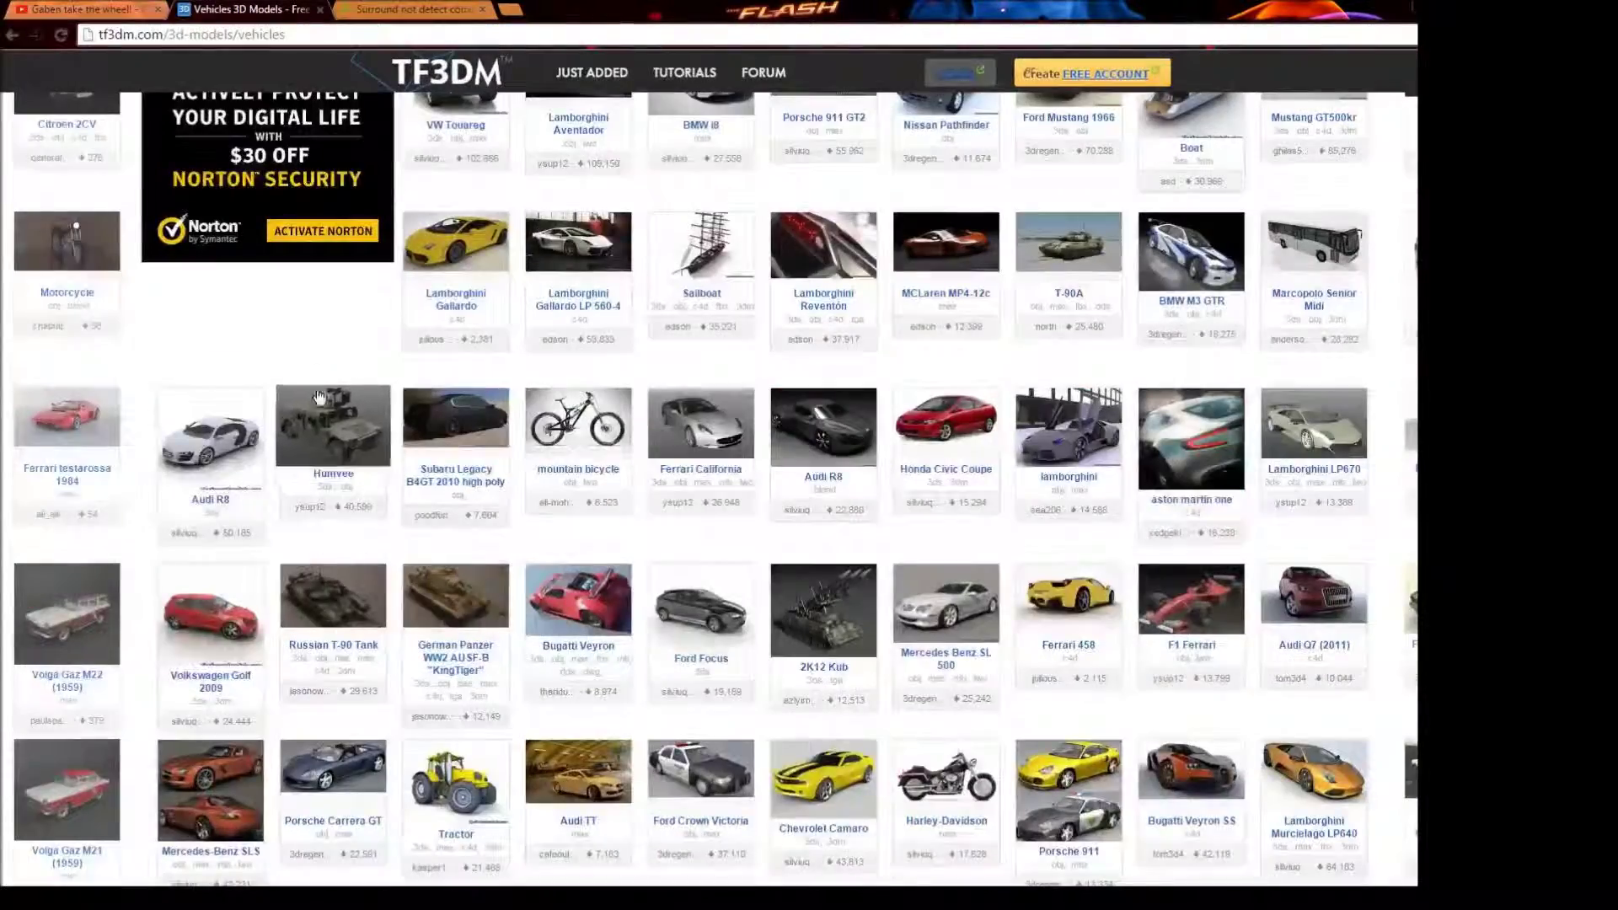
Open the PickUp truck page on TF3DM and start its .obj download.
scroll(895, 401, "down", 4)
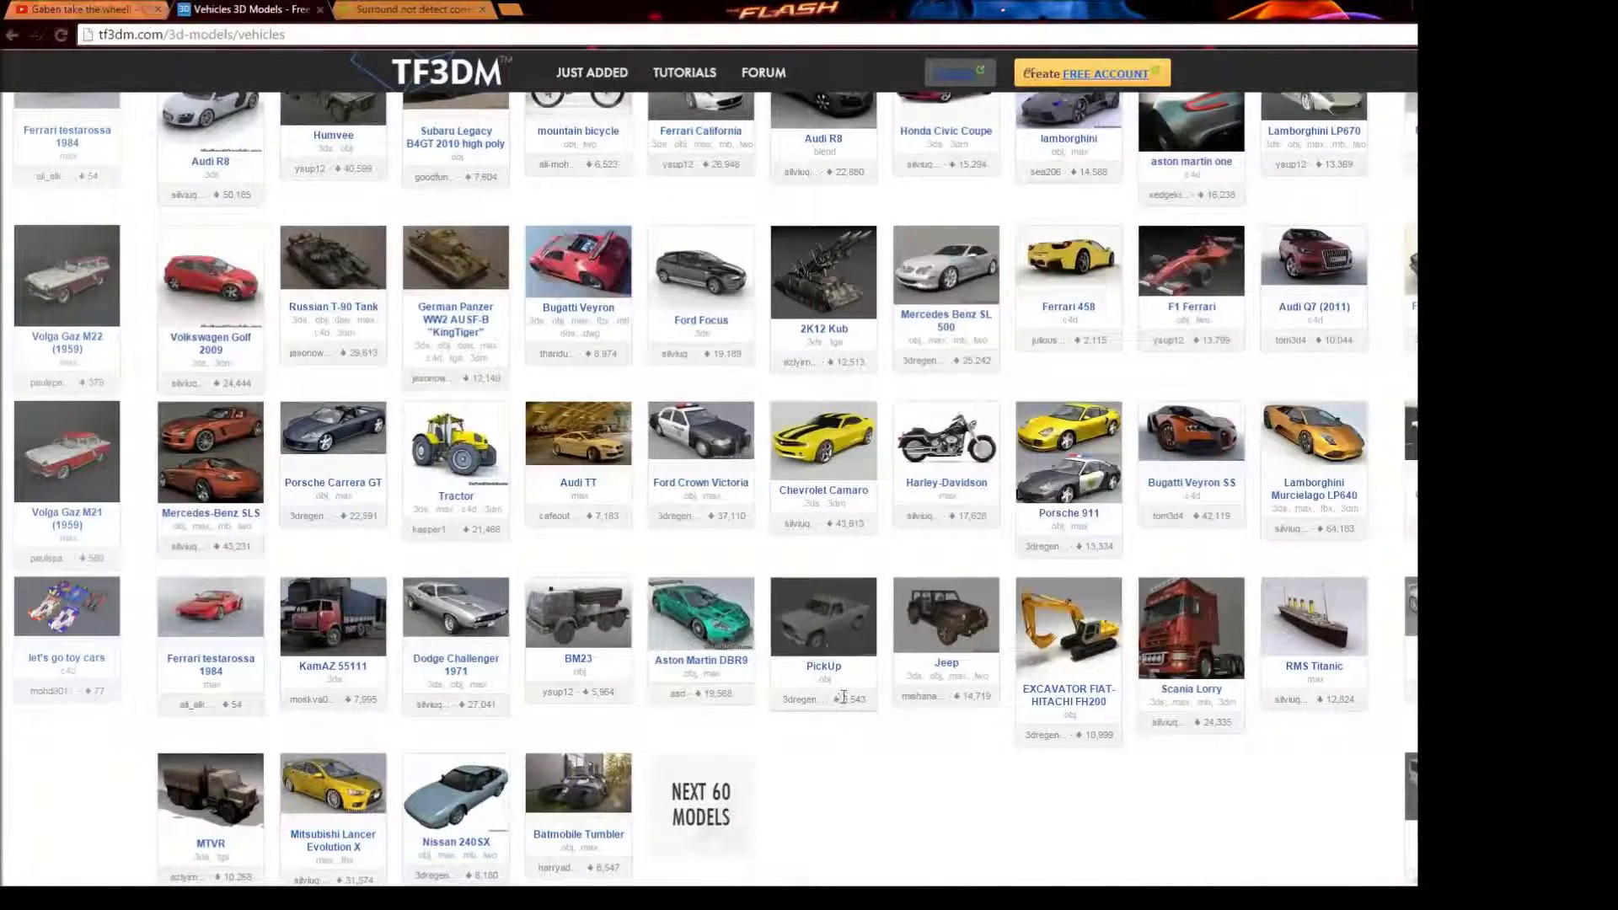
left_click(825, 626)
scroll(691, 722, "down", 3)
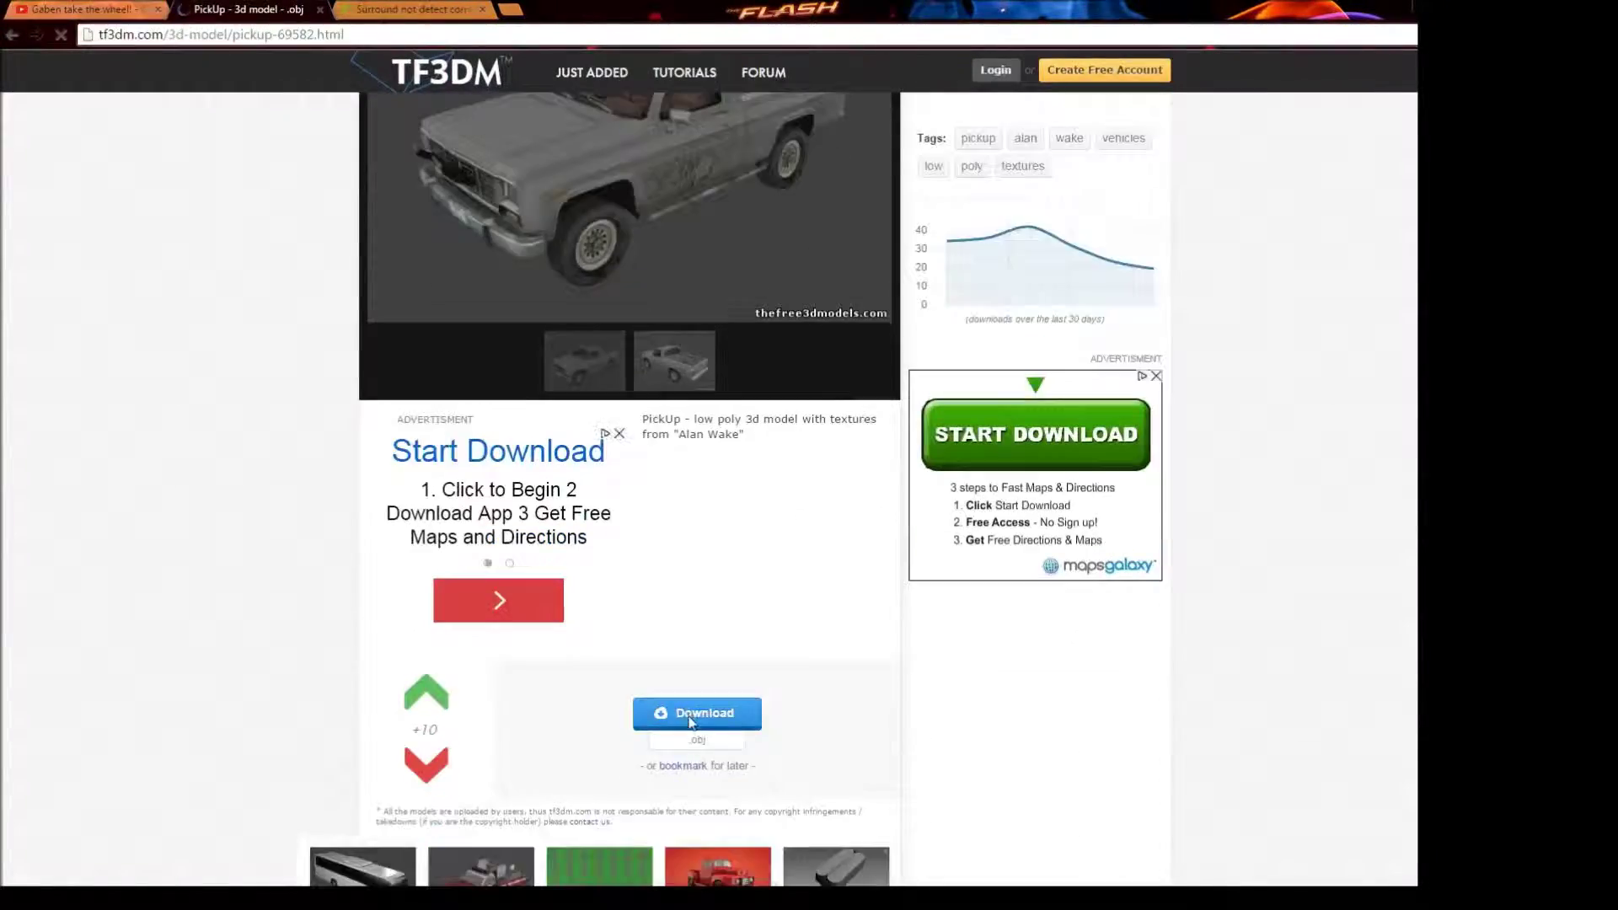
left_click(691, 718)
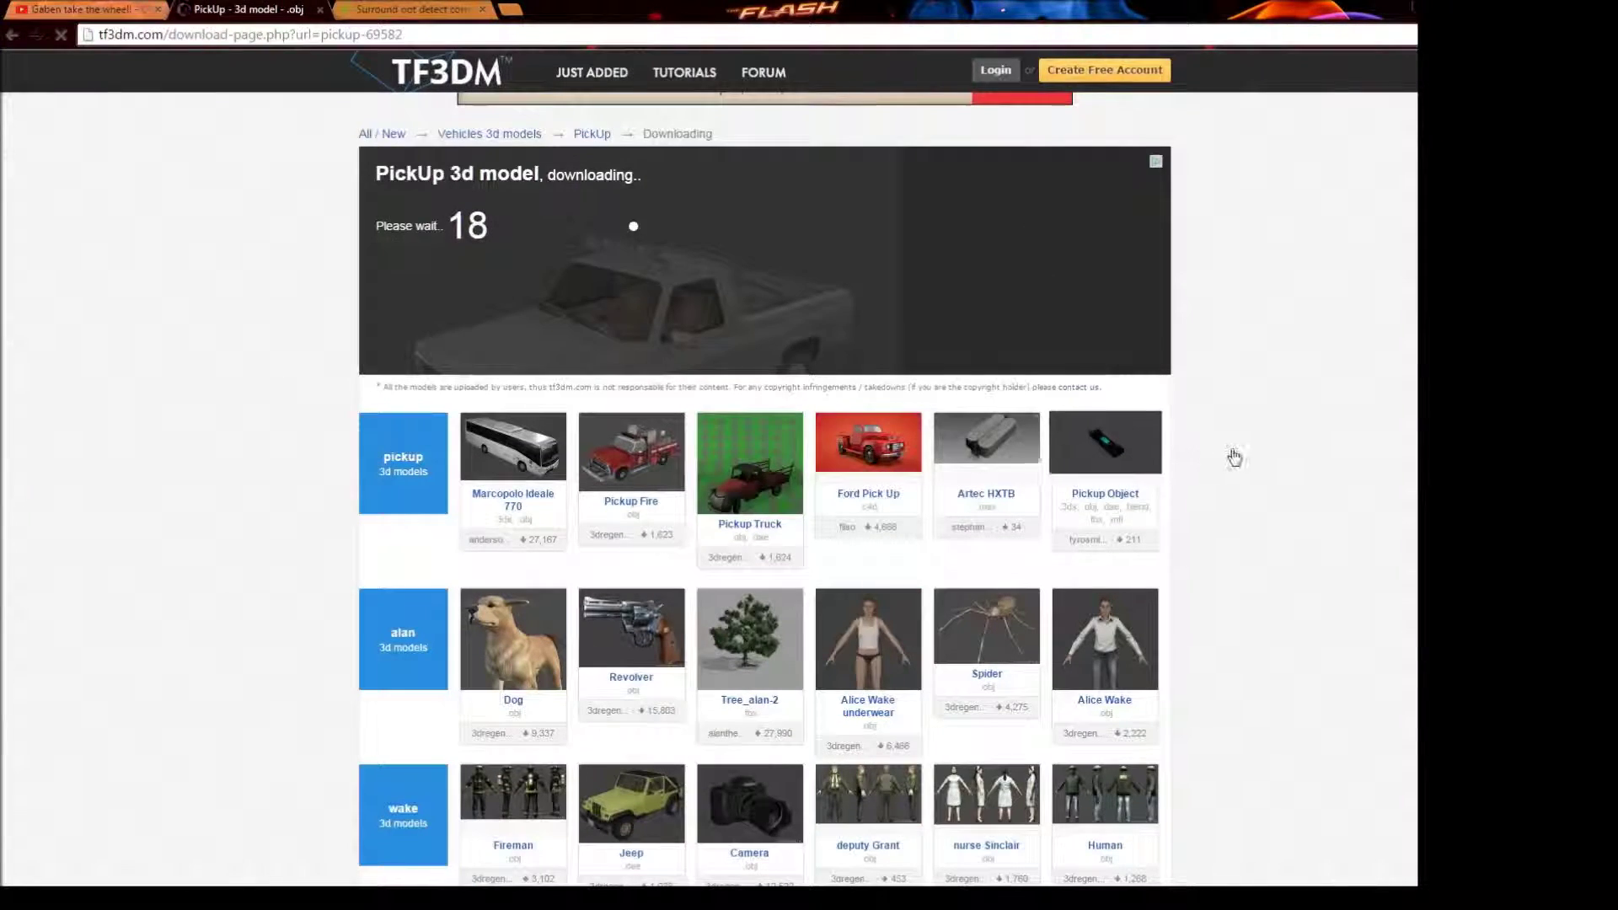
scroll(1247, 505, "down", 2)
scroll(1253, 546, "down", 2)
scroll(1253, 546, "down", 4)
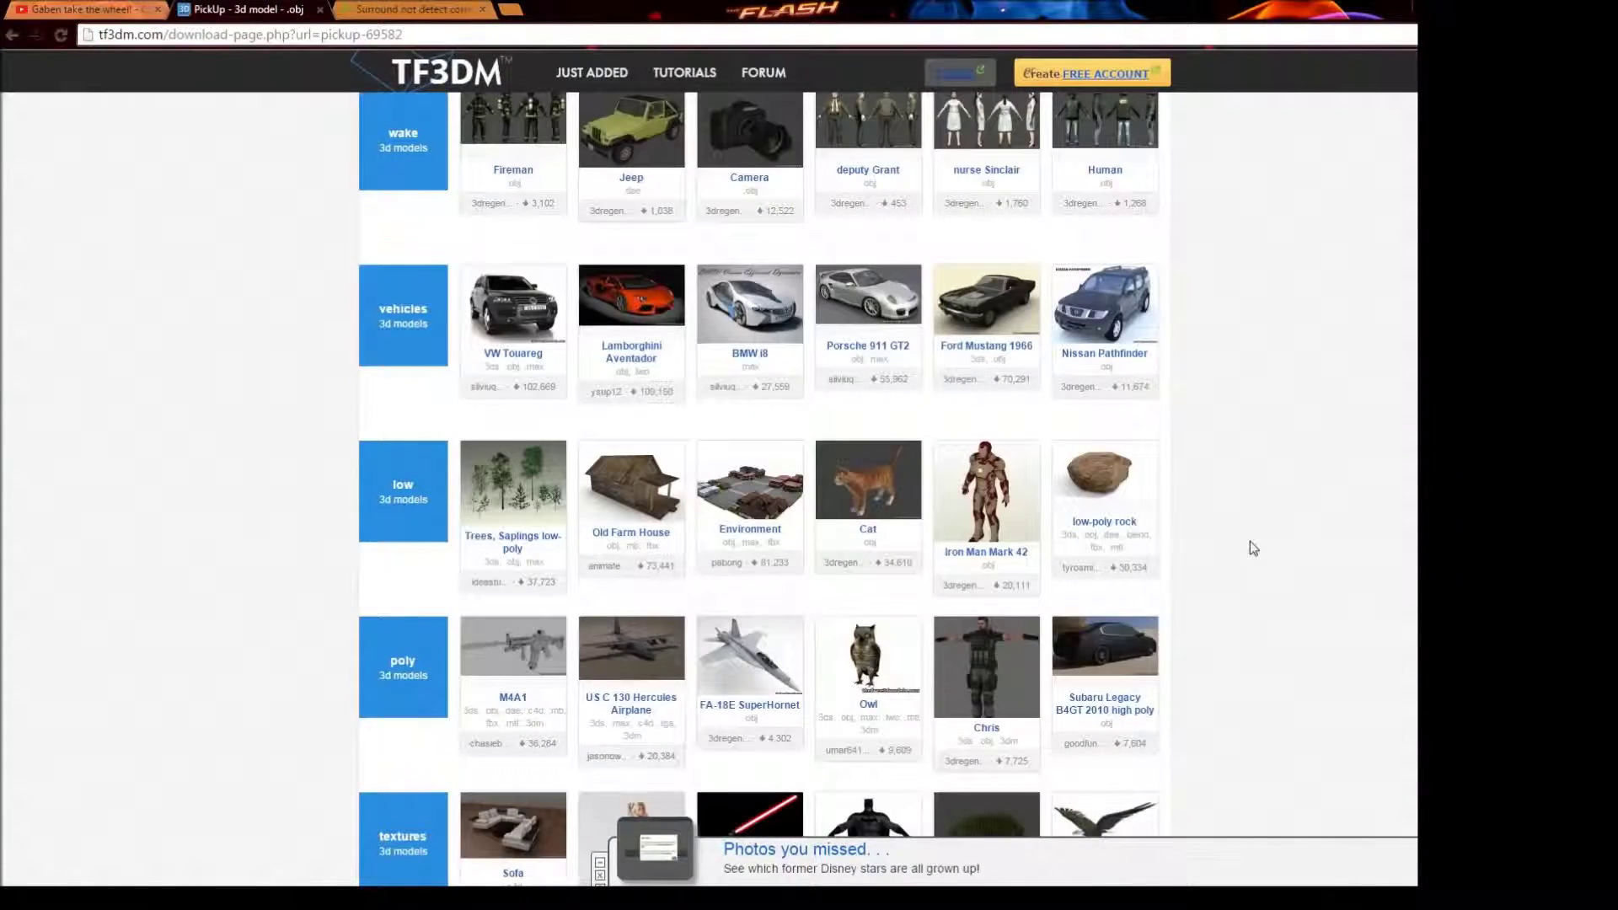
scroll(1249, 541, "down", 1)
scroll(1311, 517, "down", 1)
scroll(1227, 488, "up", 10)
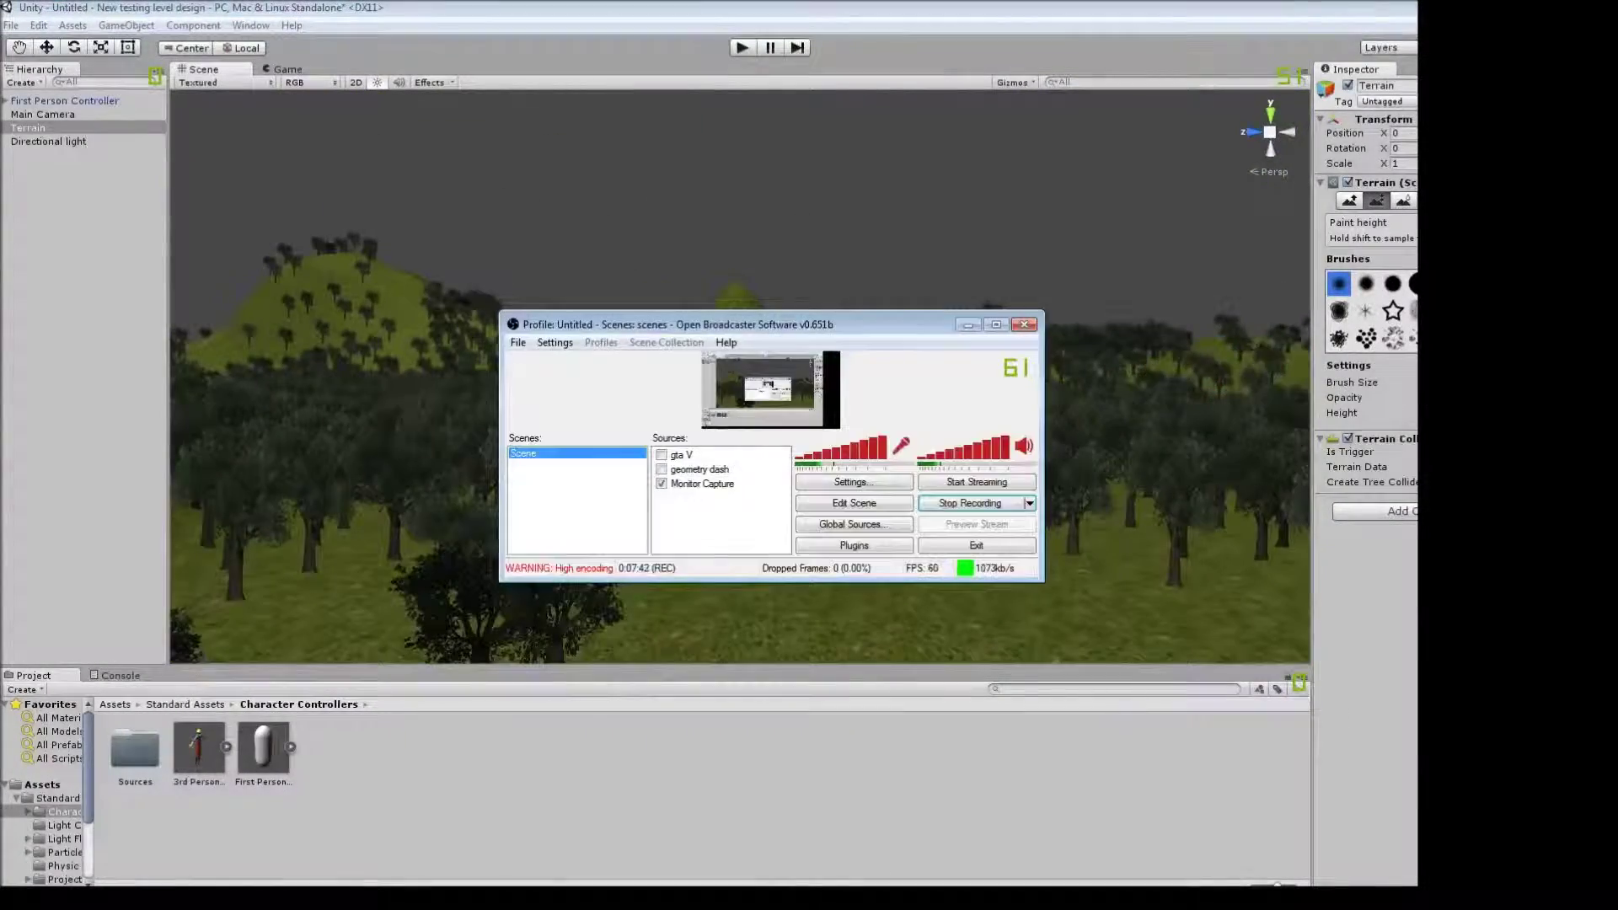
Play-test the level with the Terrain Collider toggled off, walking through the forest.
mouse_move(722, 444)
right_mouse_down()
mouse_move(658, 320)
mouse_move(211, 470)
right_mouse_up()
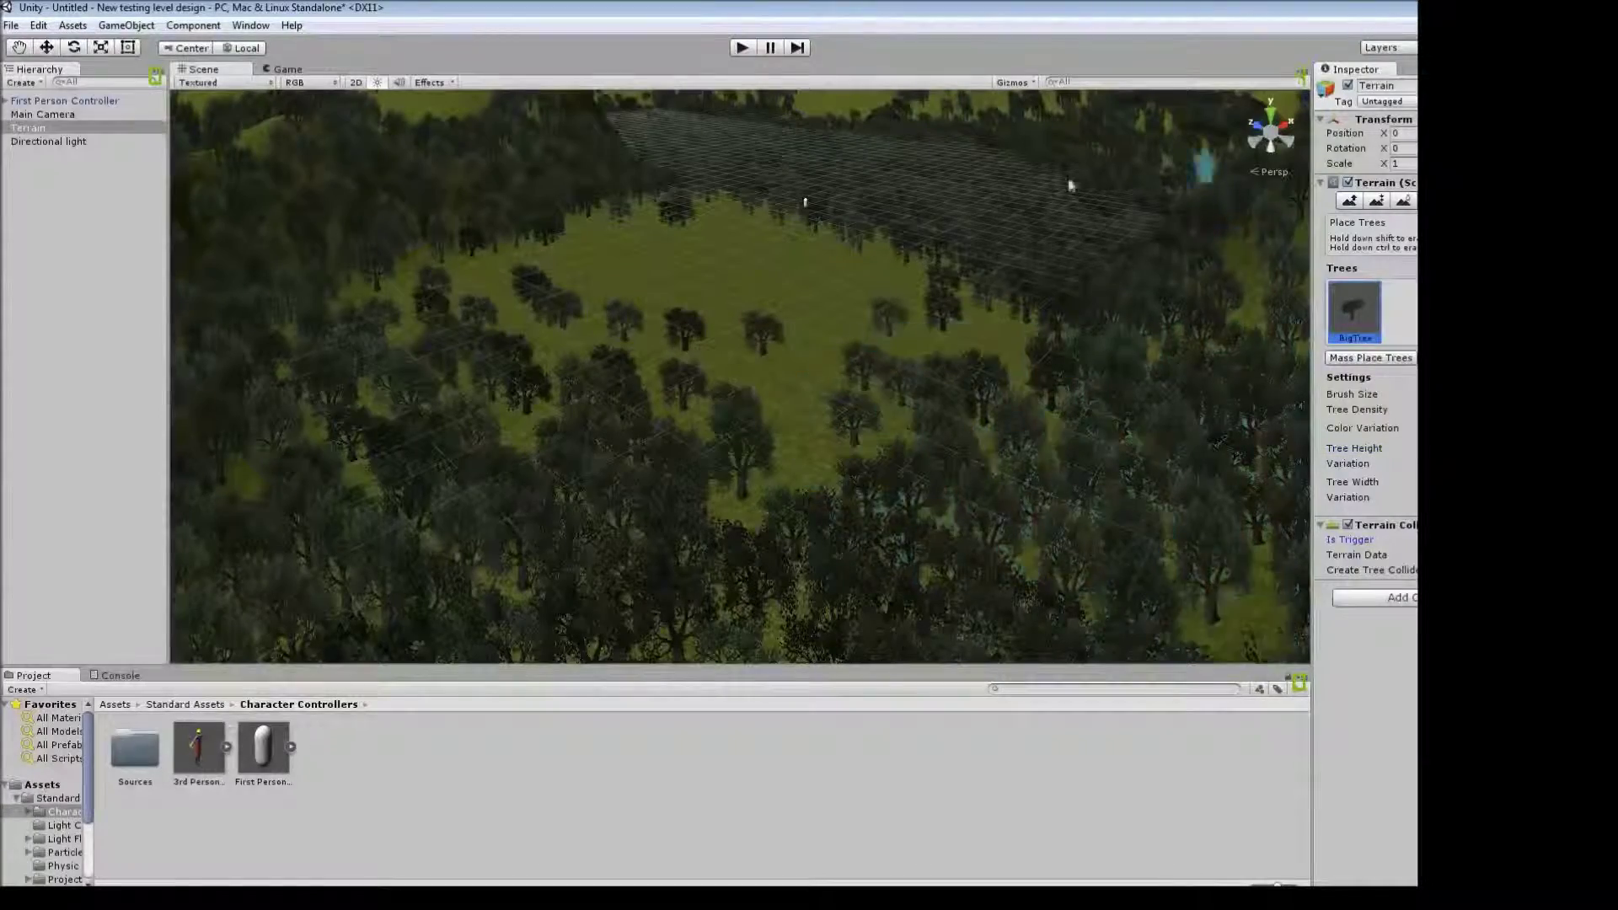
left_click(741, 48)
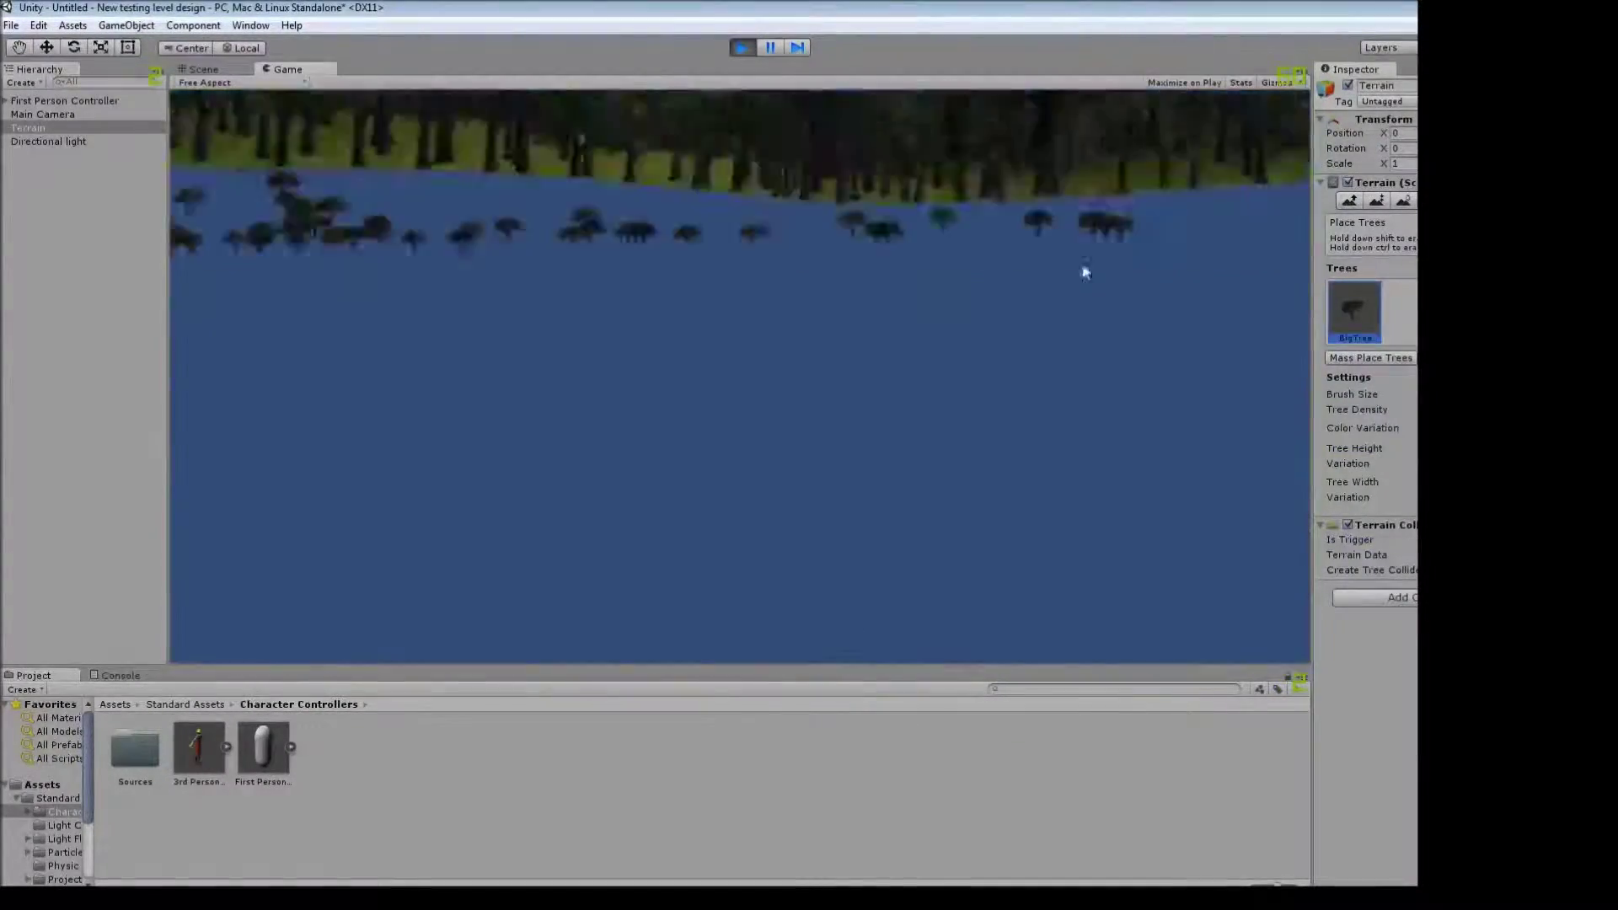
left_click(1348, 525)
left_click(743, 47)
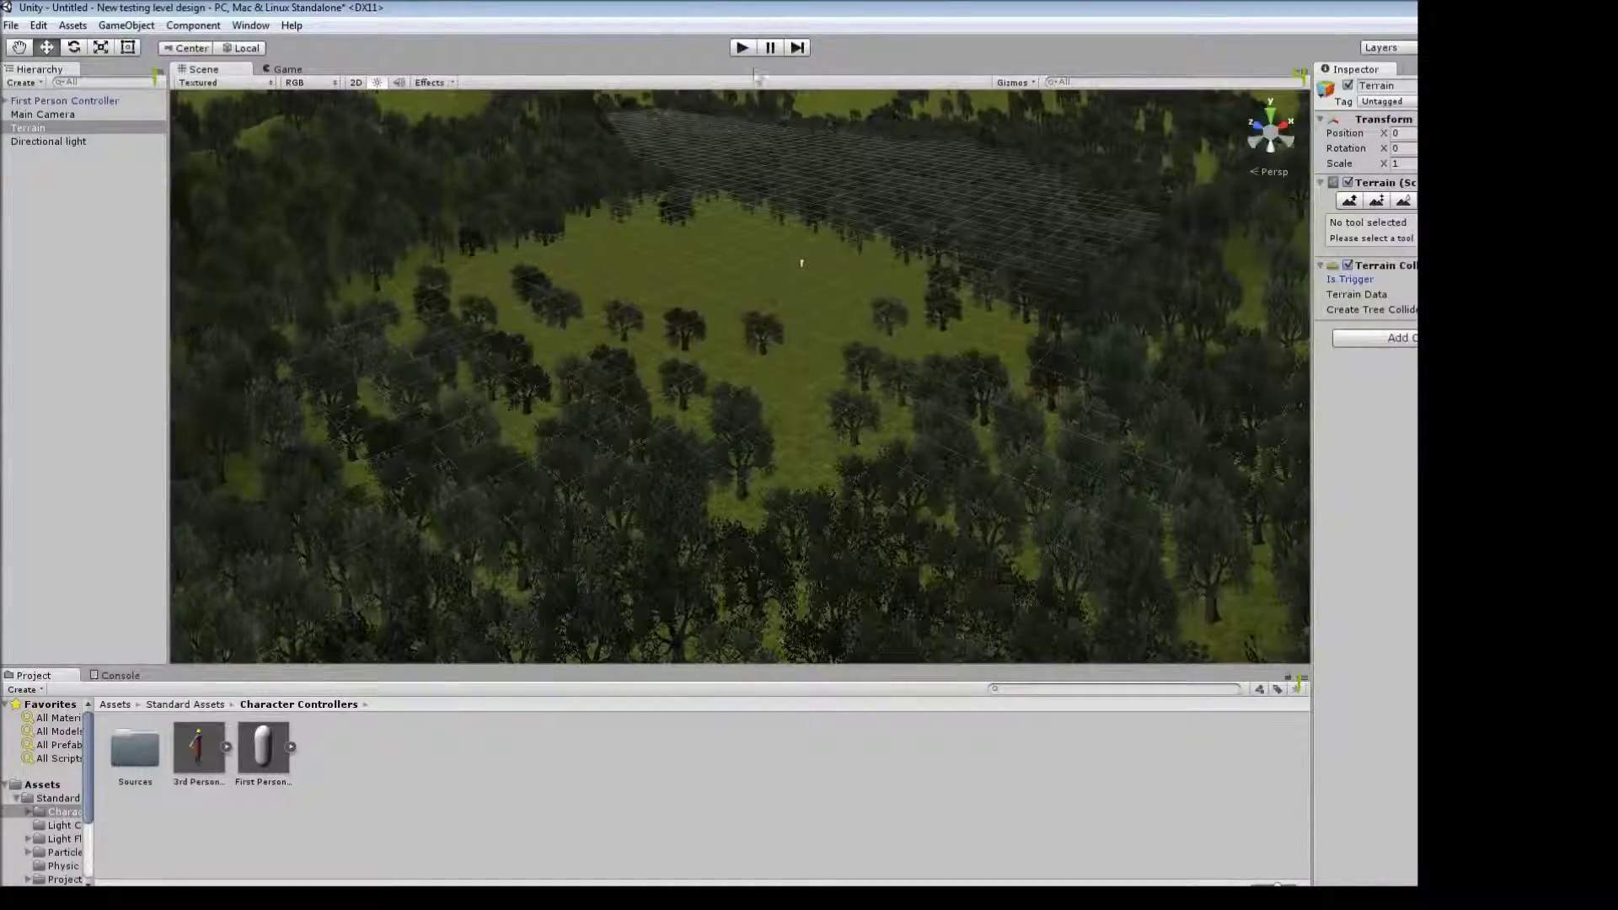
left_click(744, 48)
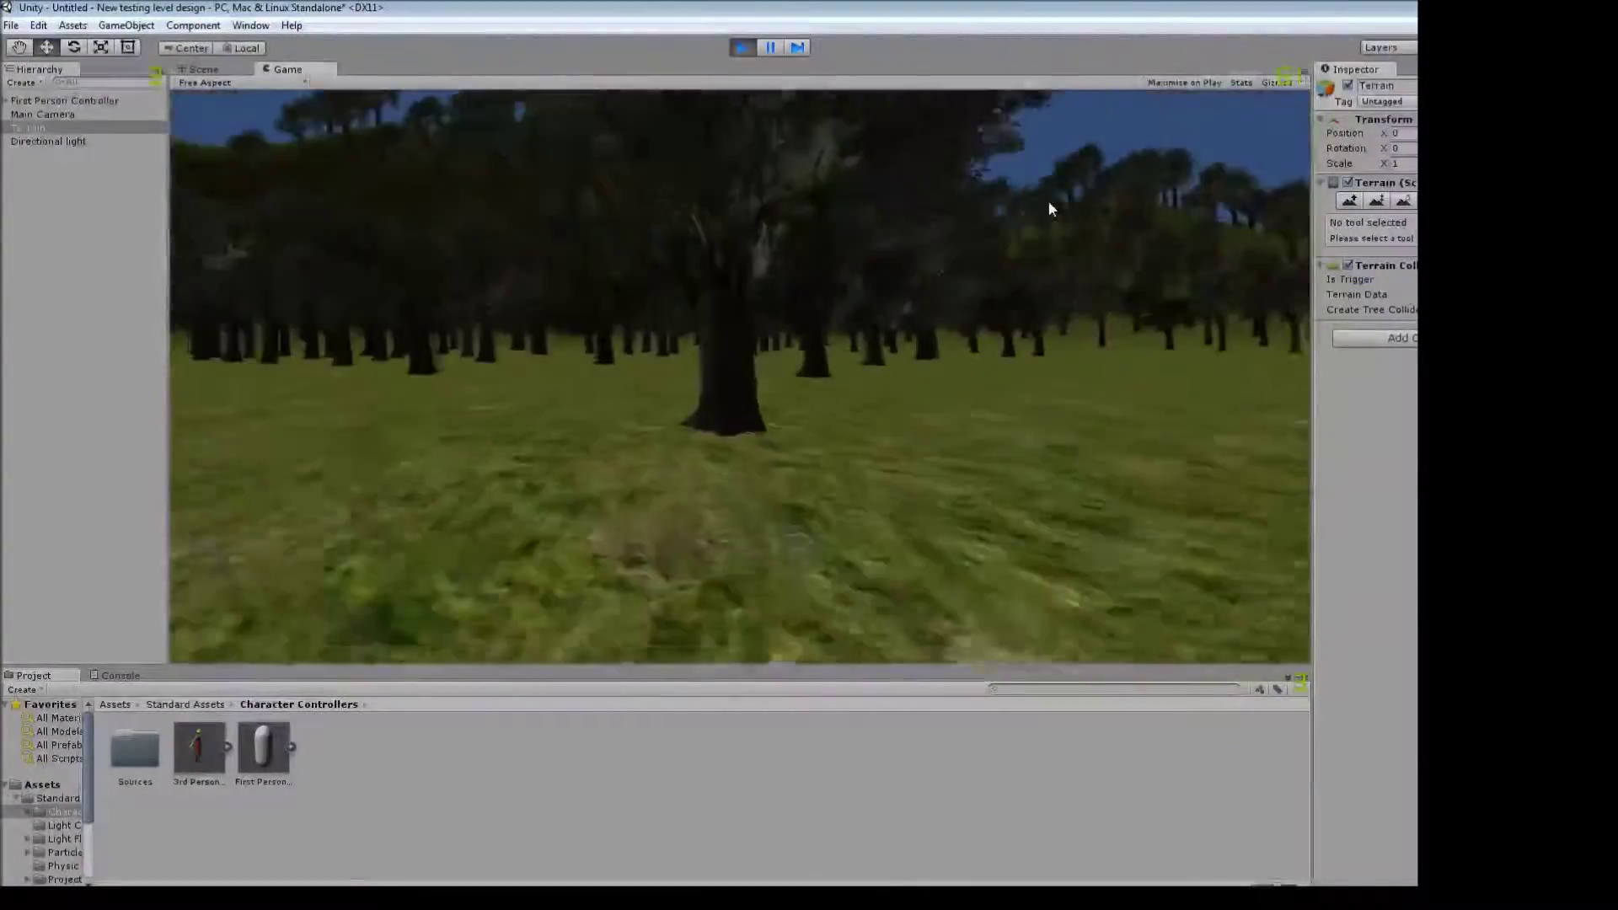
key("a")
Add WaterFall as a Paint Details detail mesh, then stop play mode.
left_click(1484, 200)
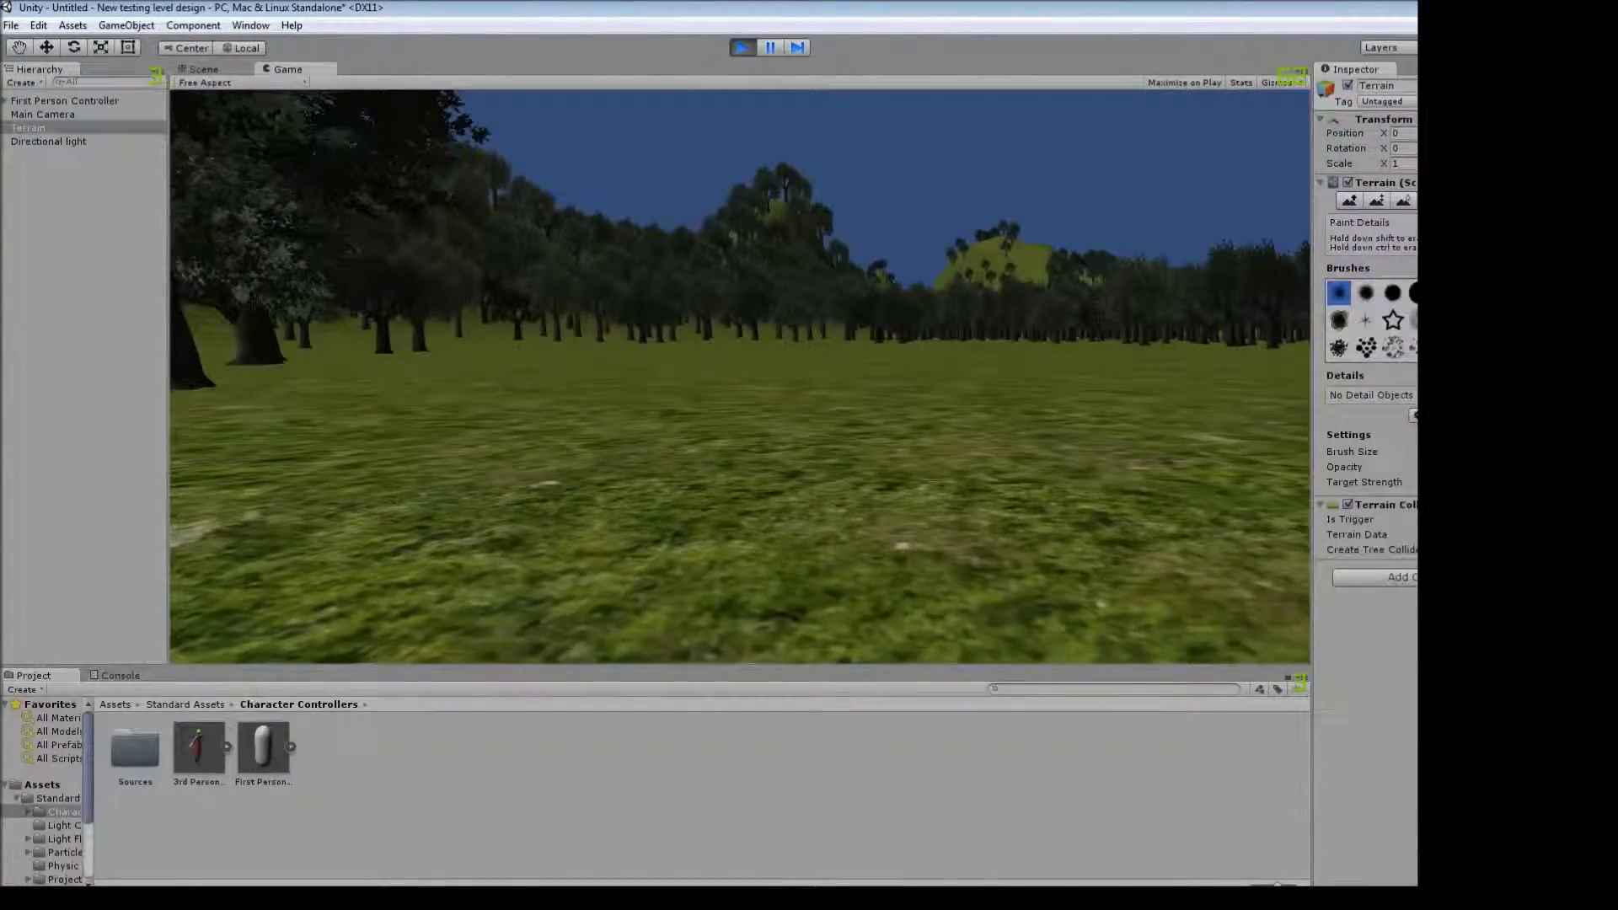
left_click(1407, 431)
left_click(333, 45)
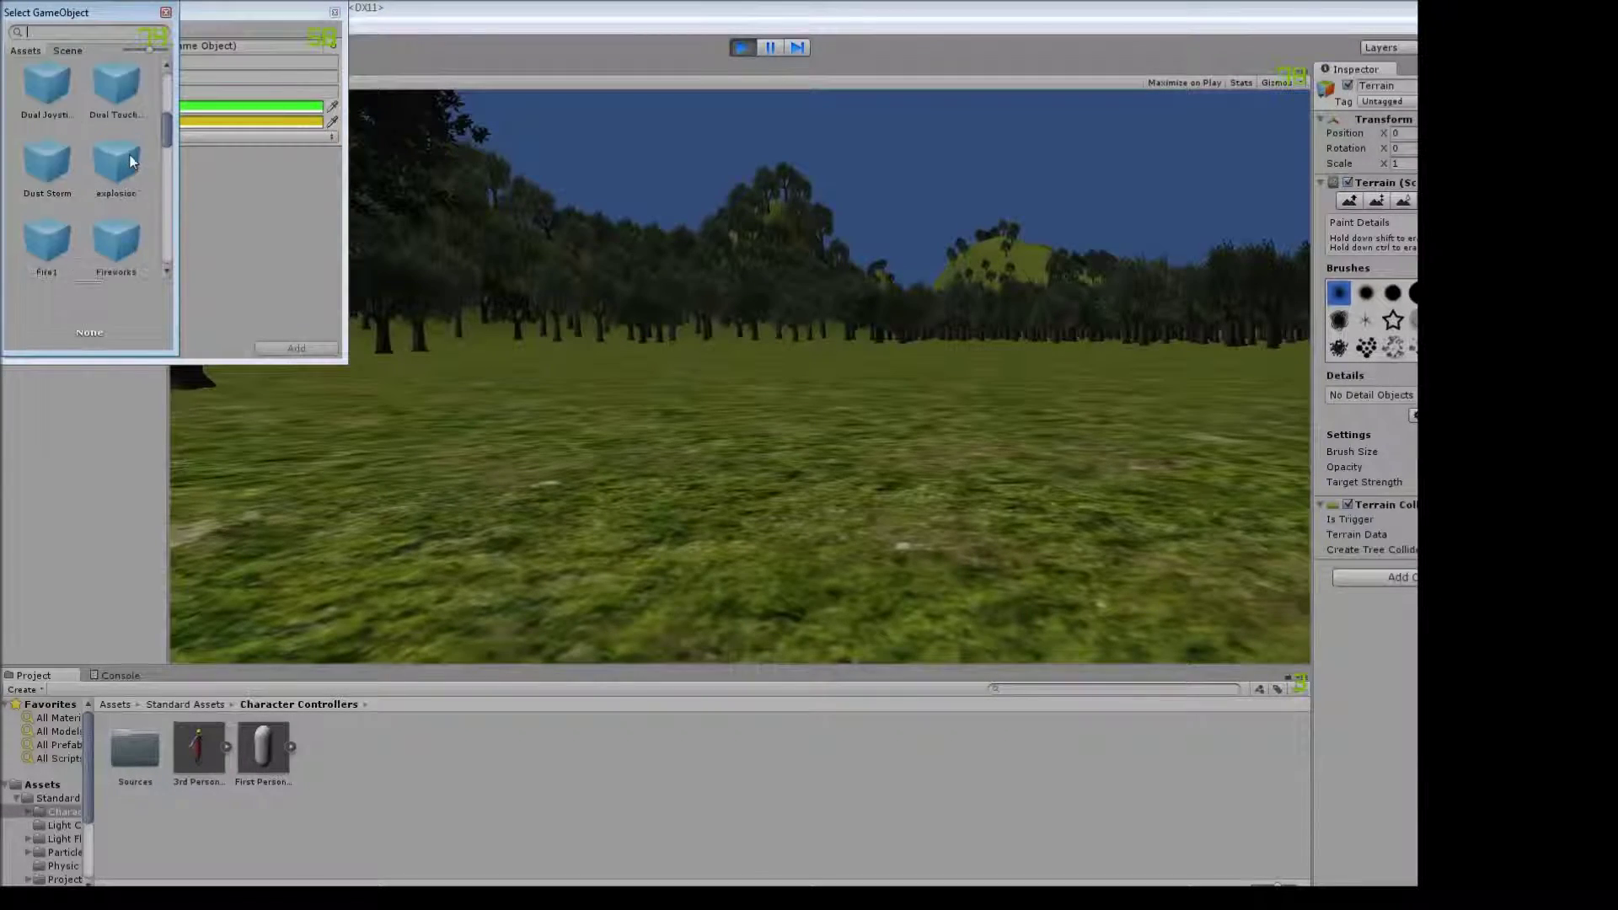
type("w")
double_click(47, 231)
left_click(297, 348)
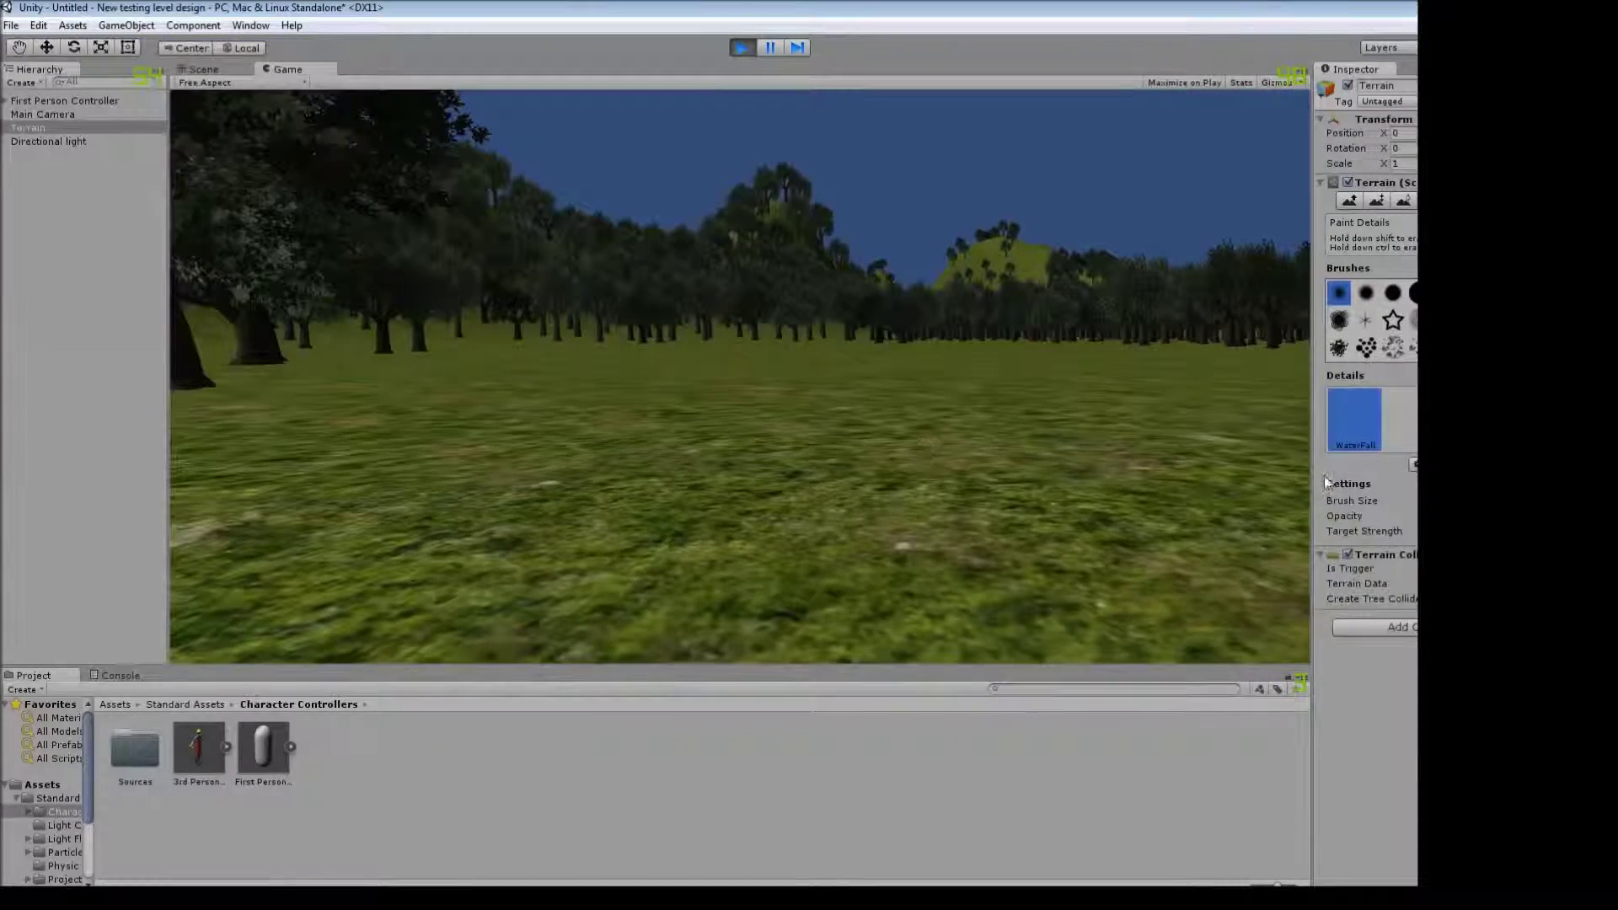
key("ctrl+p")
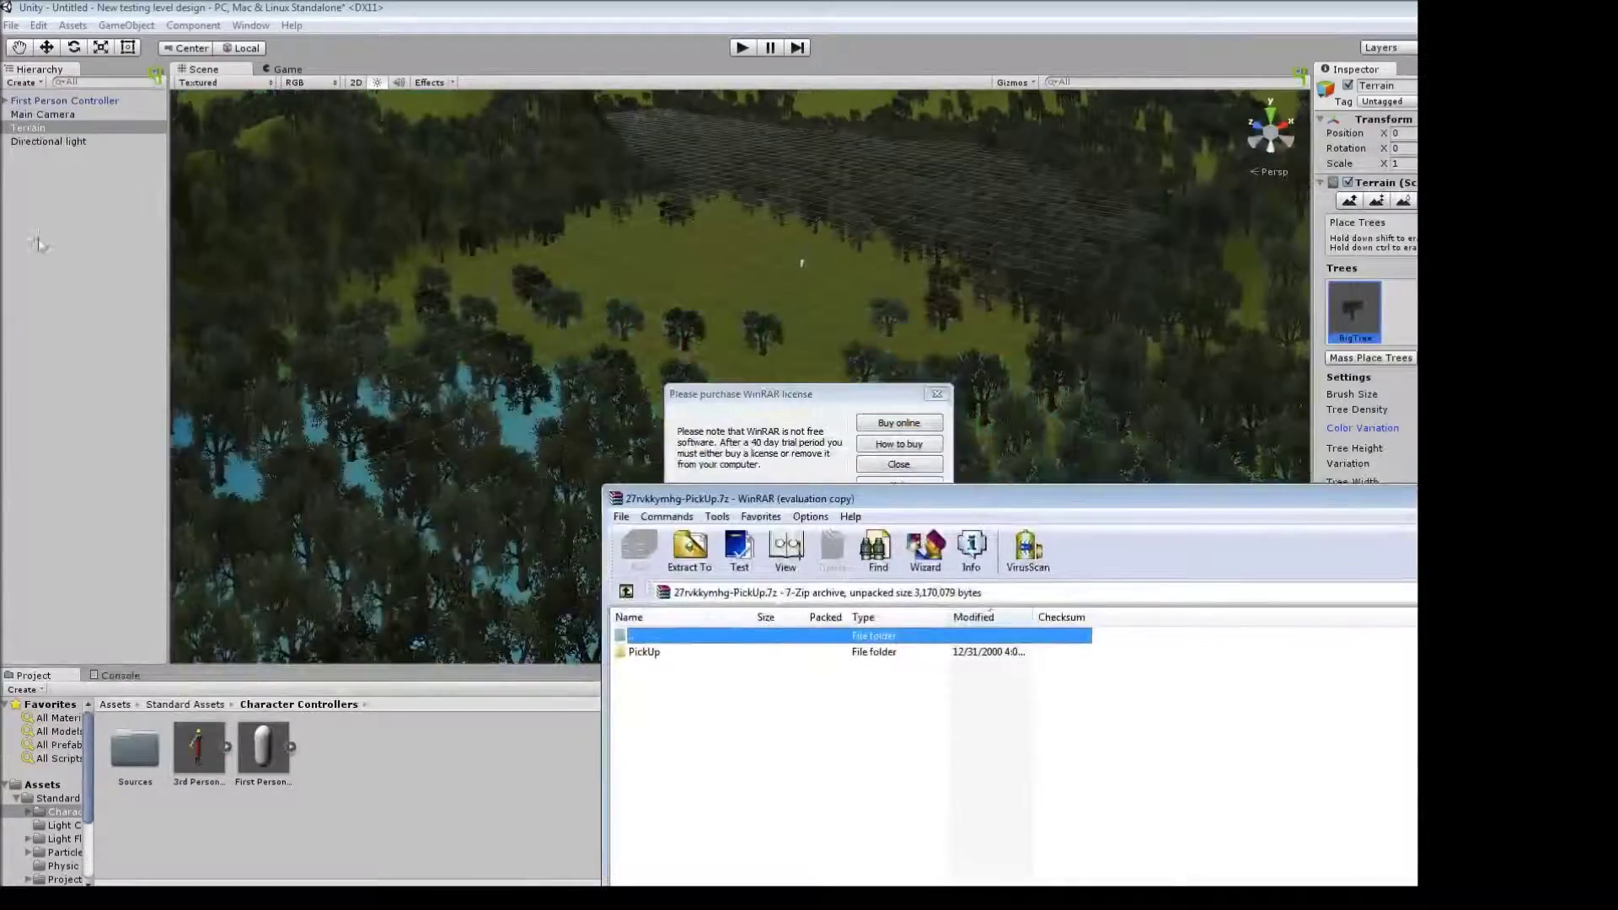
Extract all PickUp archive files into Documents for importing.
left_click(73, 25)
left_click(102, 126)
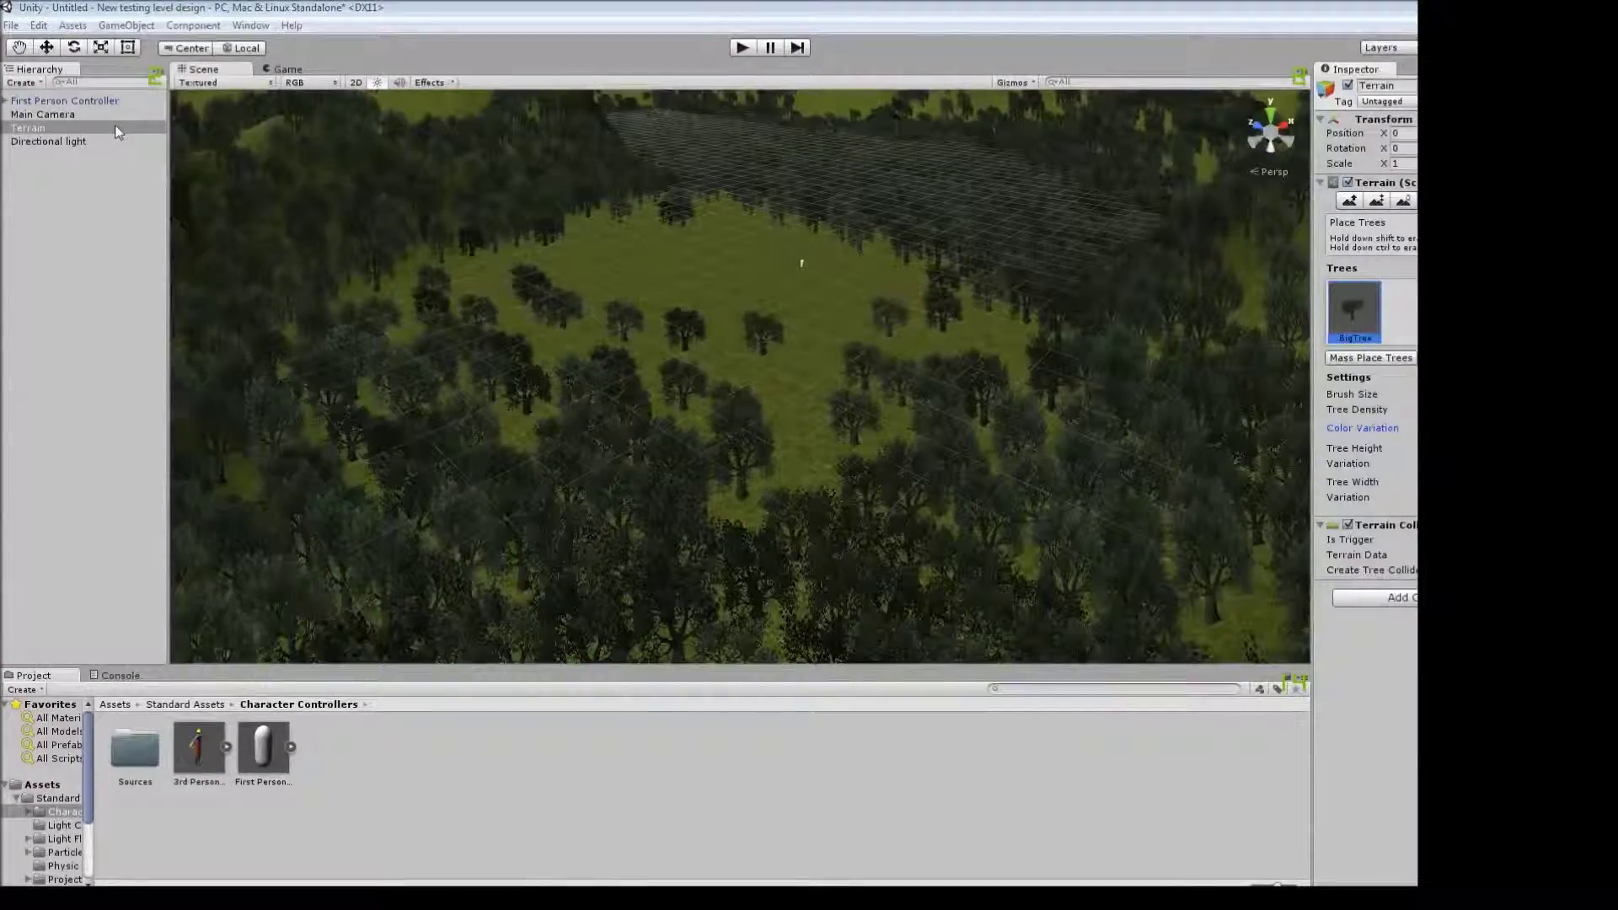
scroll(313, 358, "down", 10)
key("alt+Tab")
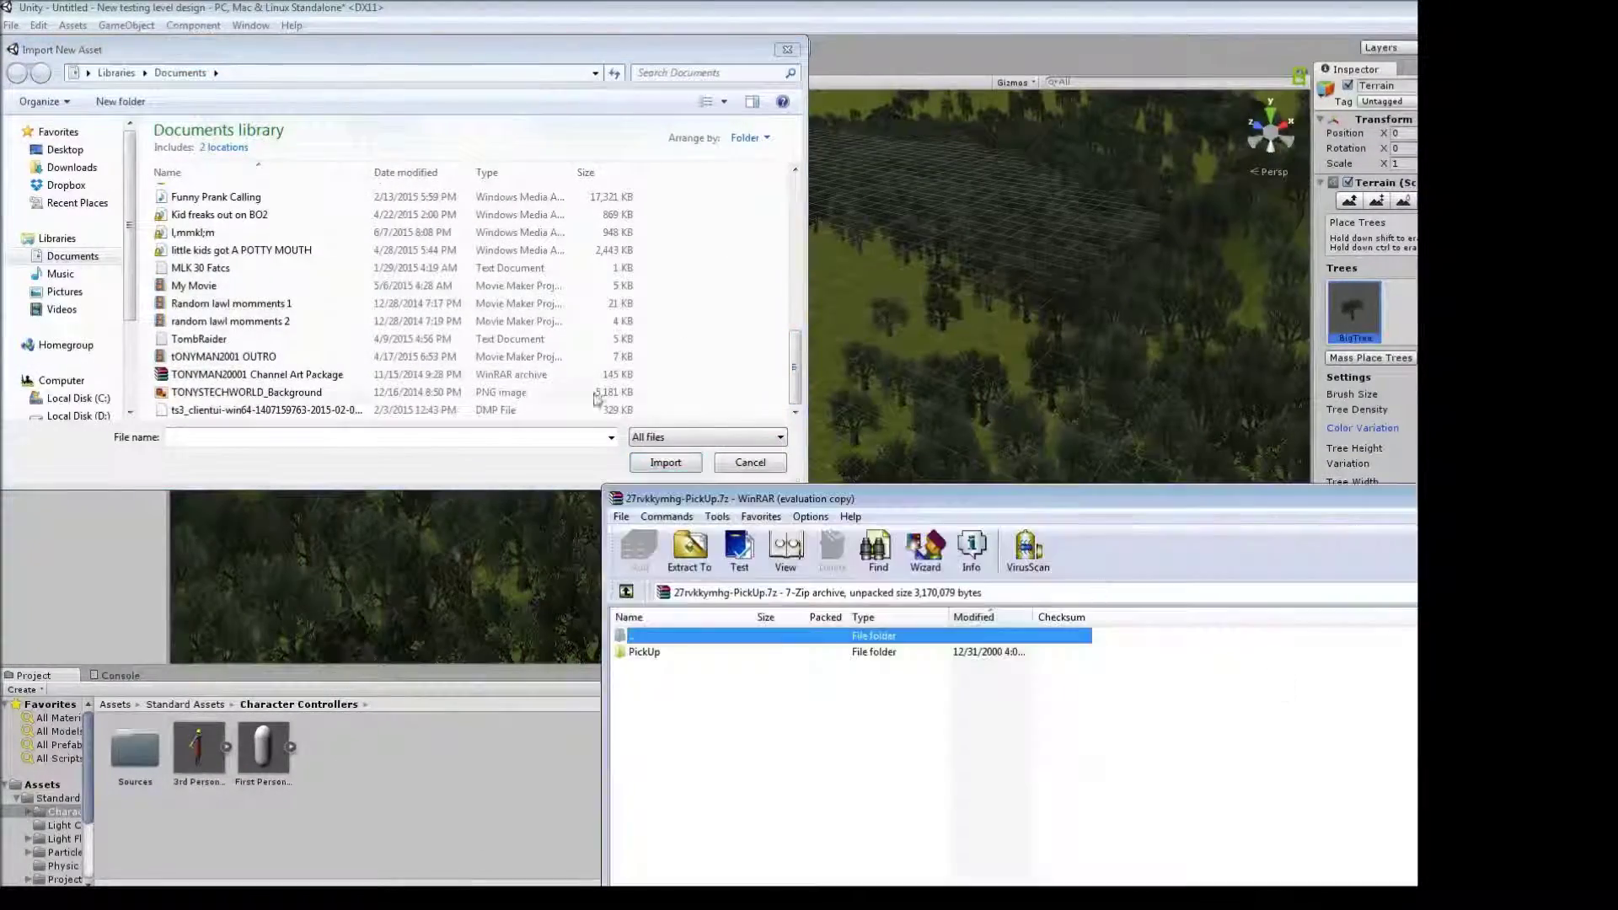
key("ctrl+a")
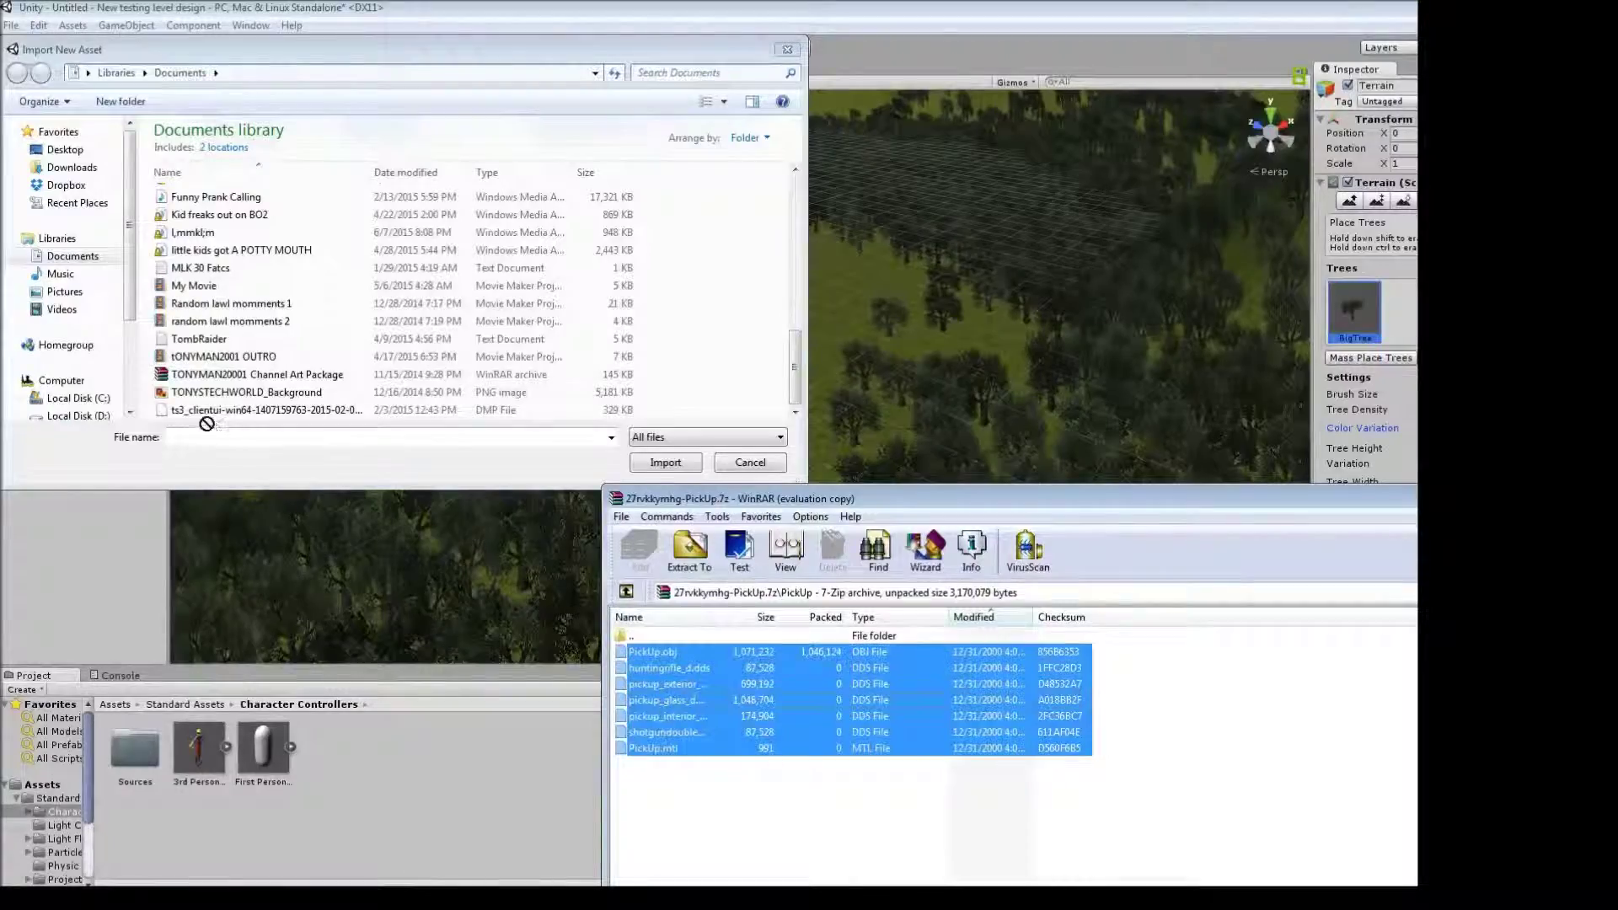
left_click_drag(660, 722, 211, 419)
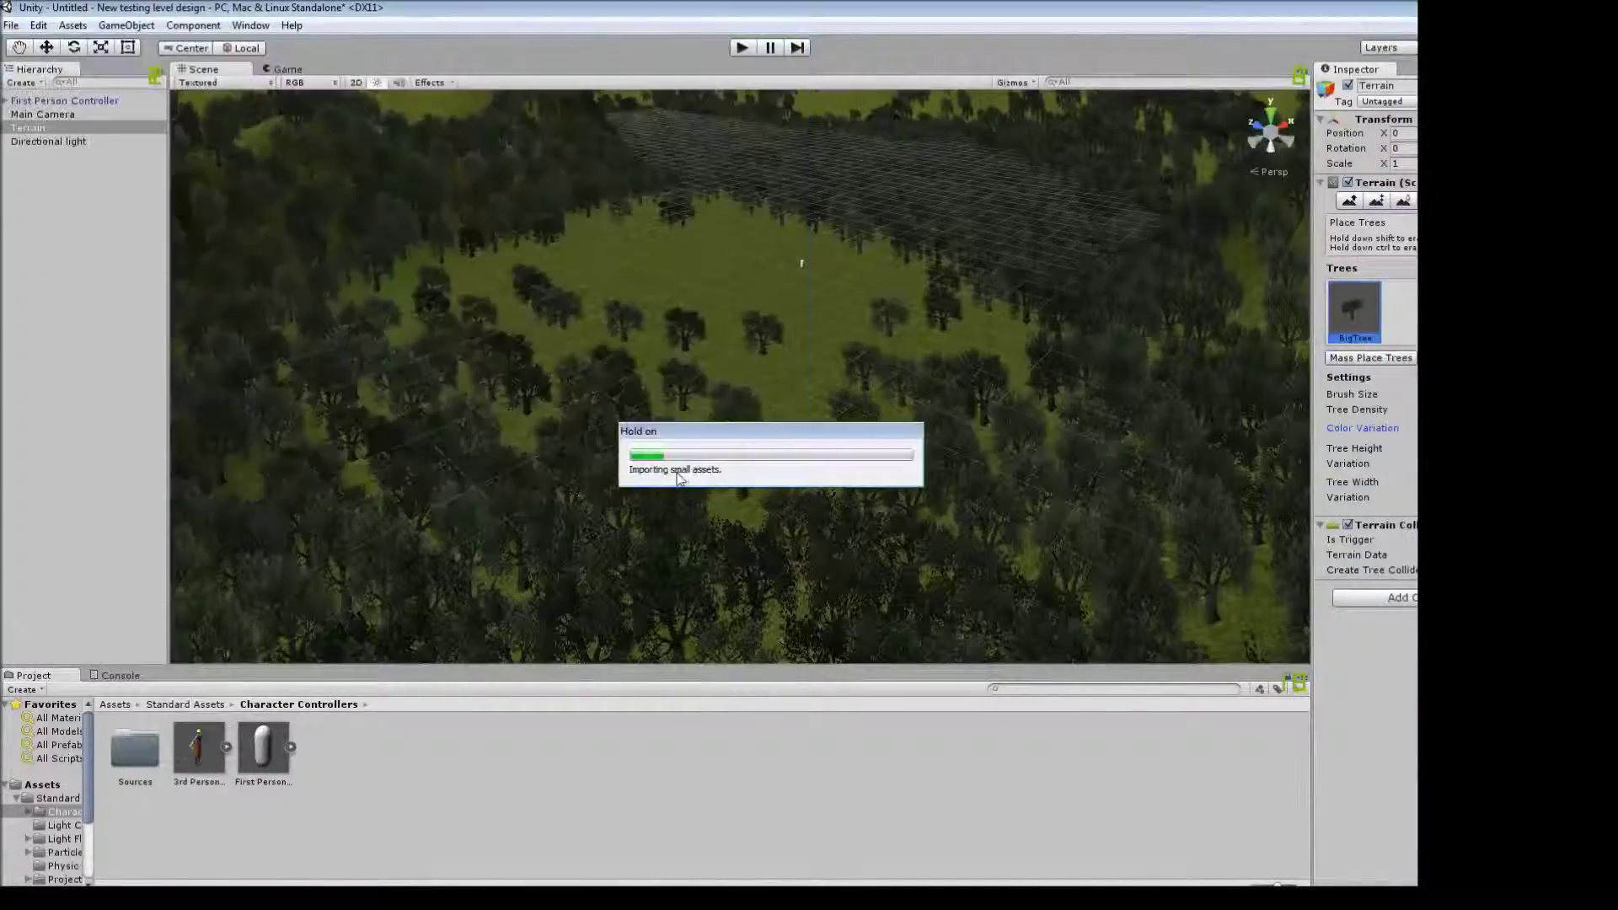
Place the PickUp truck in the scene, turn it around, and reopen Import New Asset.
left_click_drag(392, 747, 686, 253)
key("f")
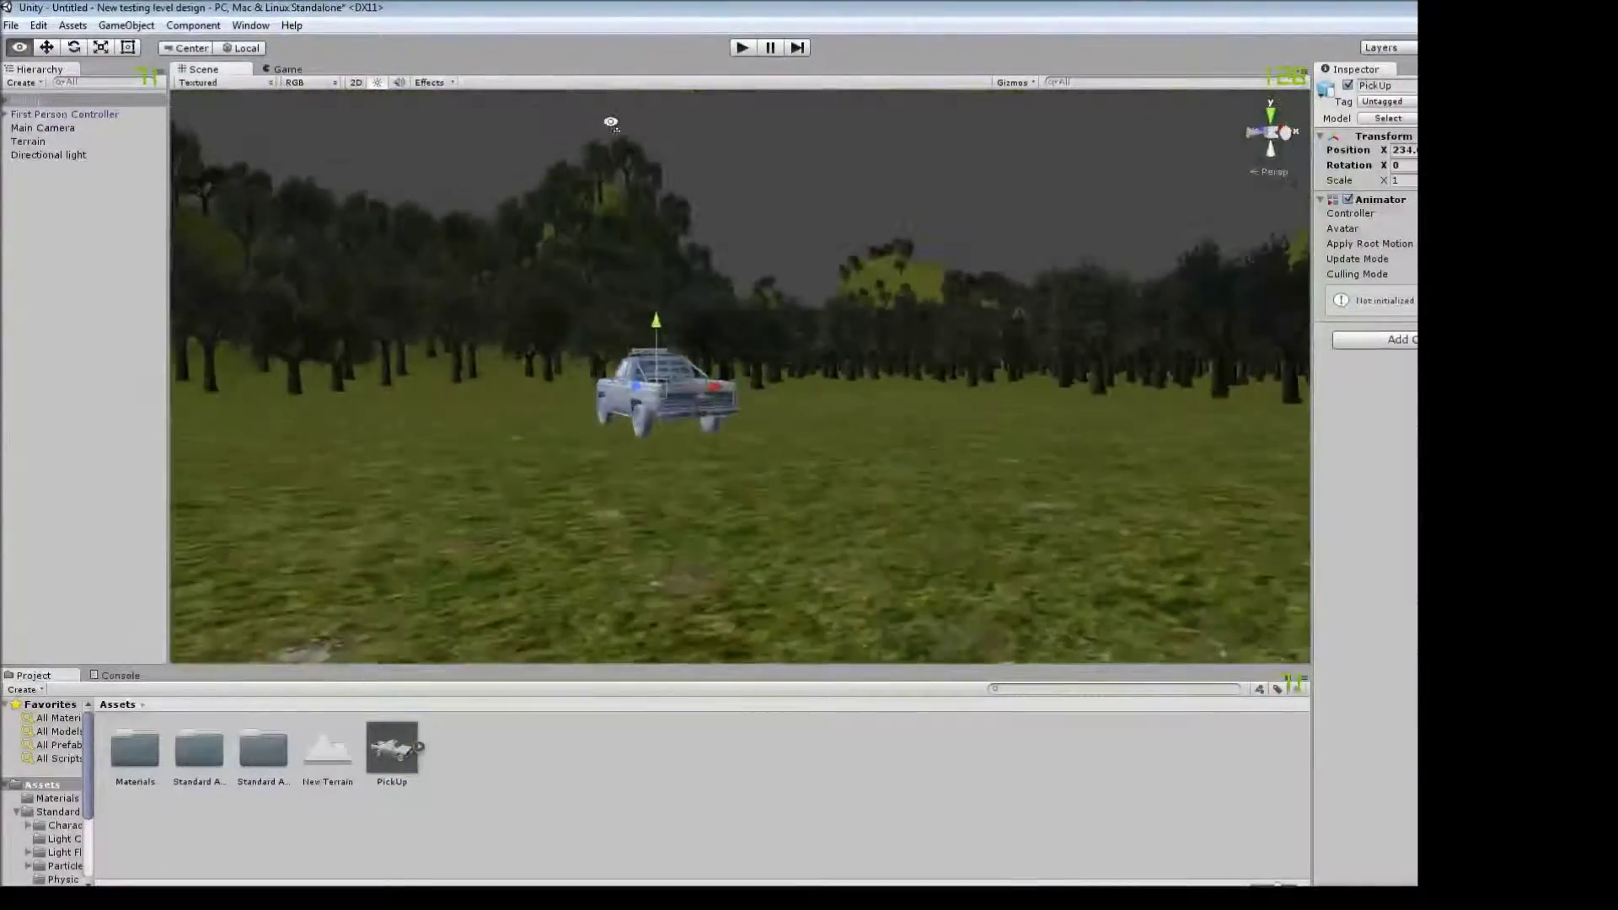
left_click_drag(888, 343, 892, 364)
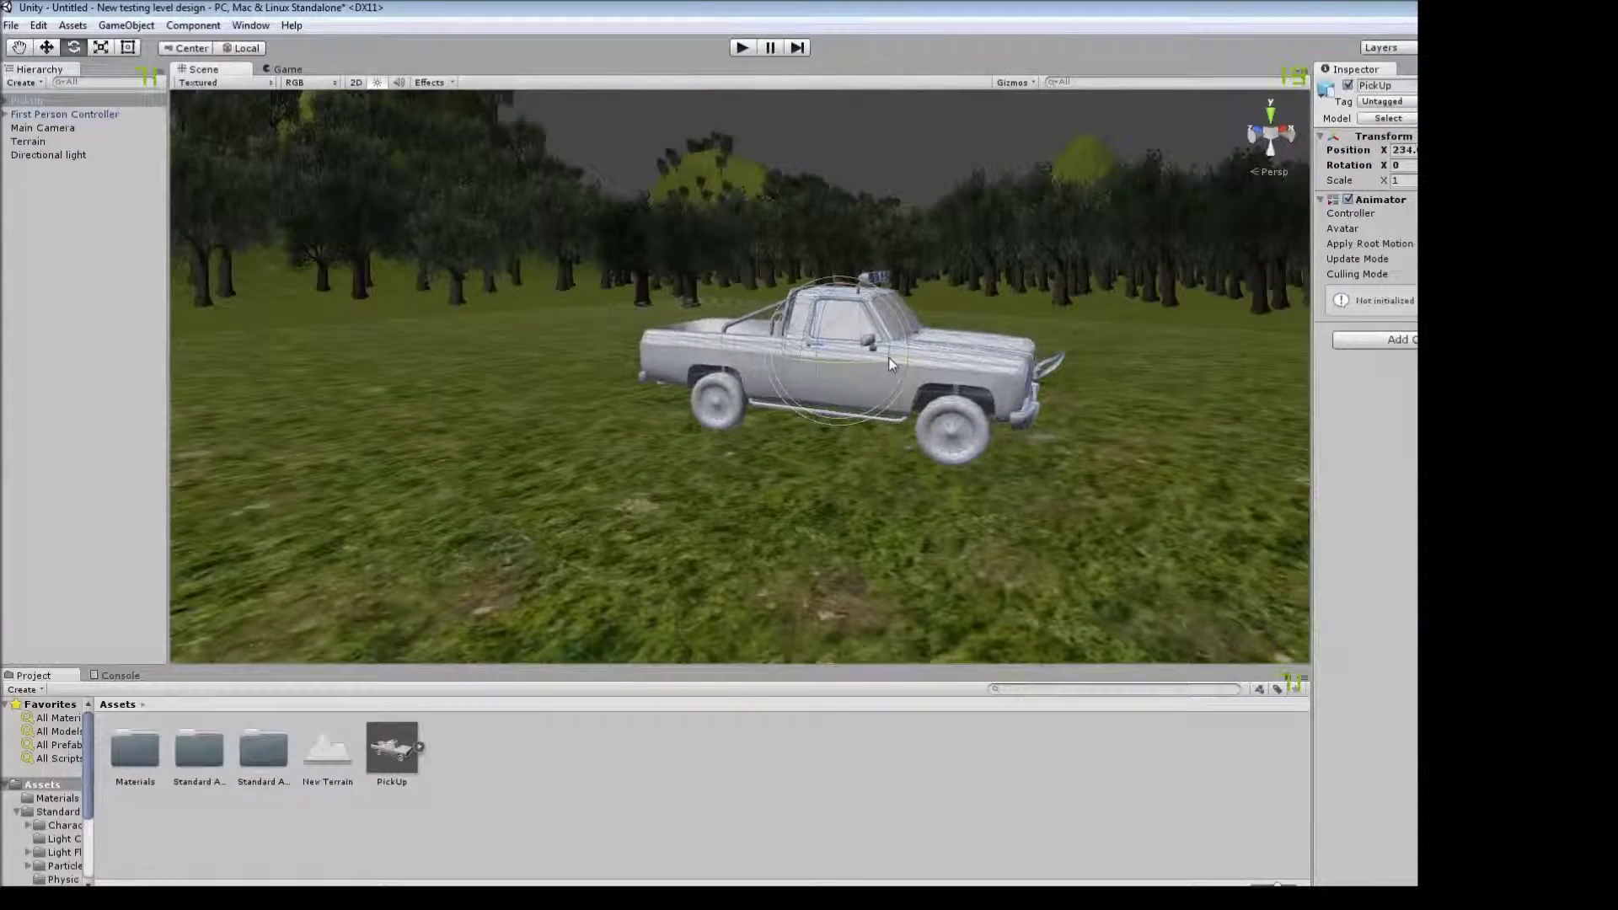
left_click(57, 52)
left_click_drag(590, 354, 757, 330, "alt")
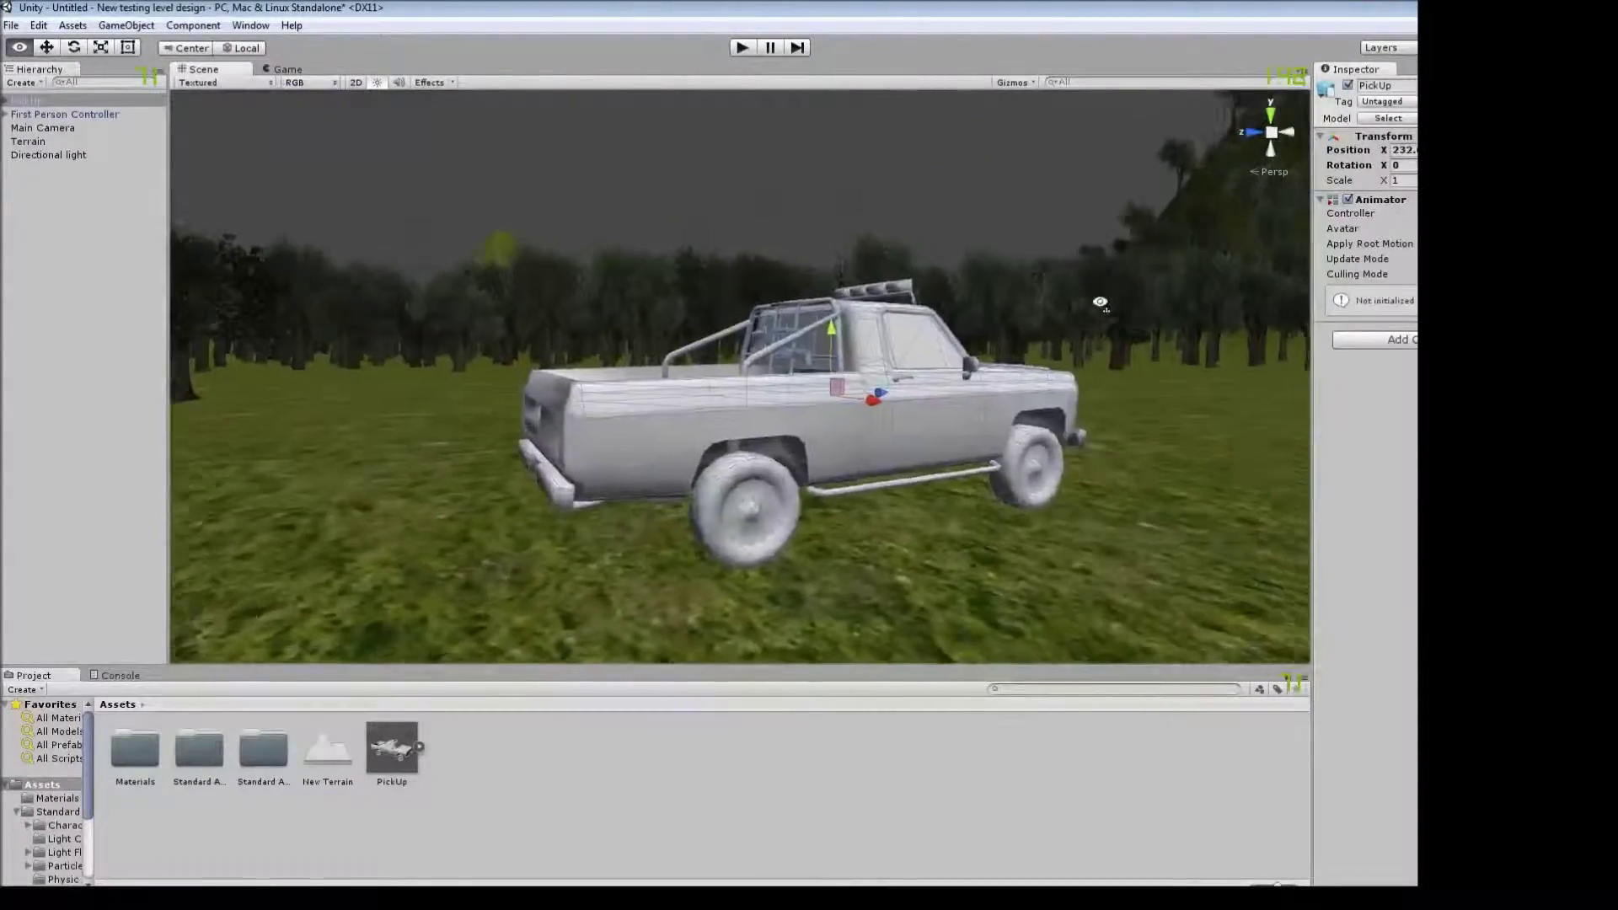
left_click(73, 25)
left_click(101, 129)
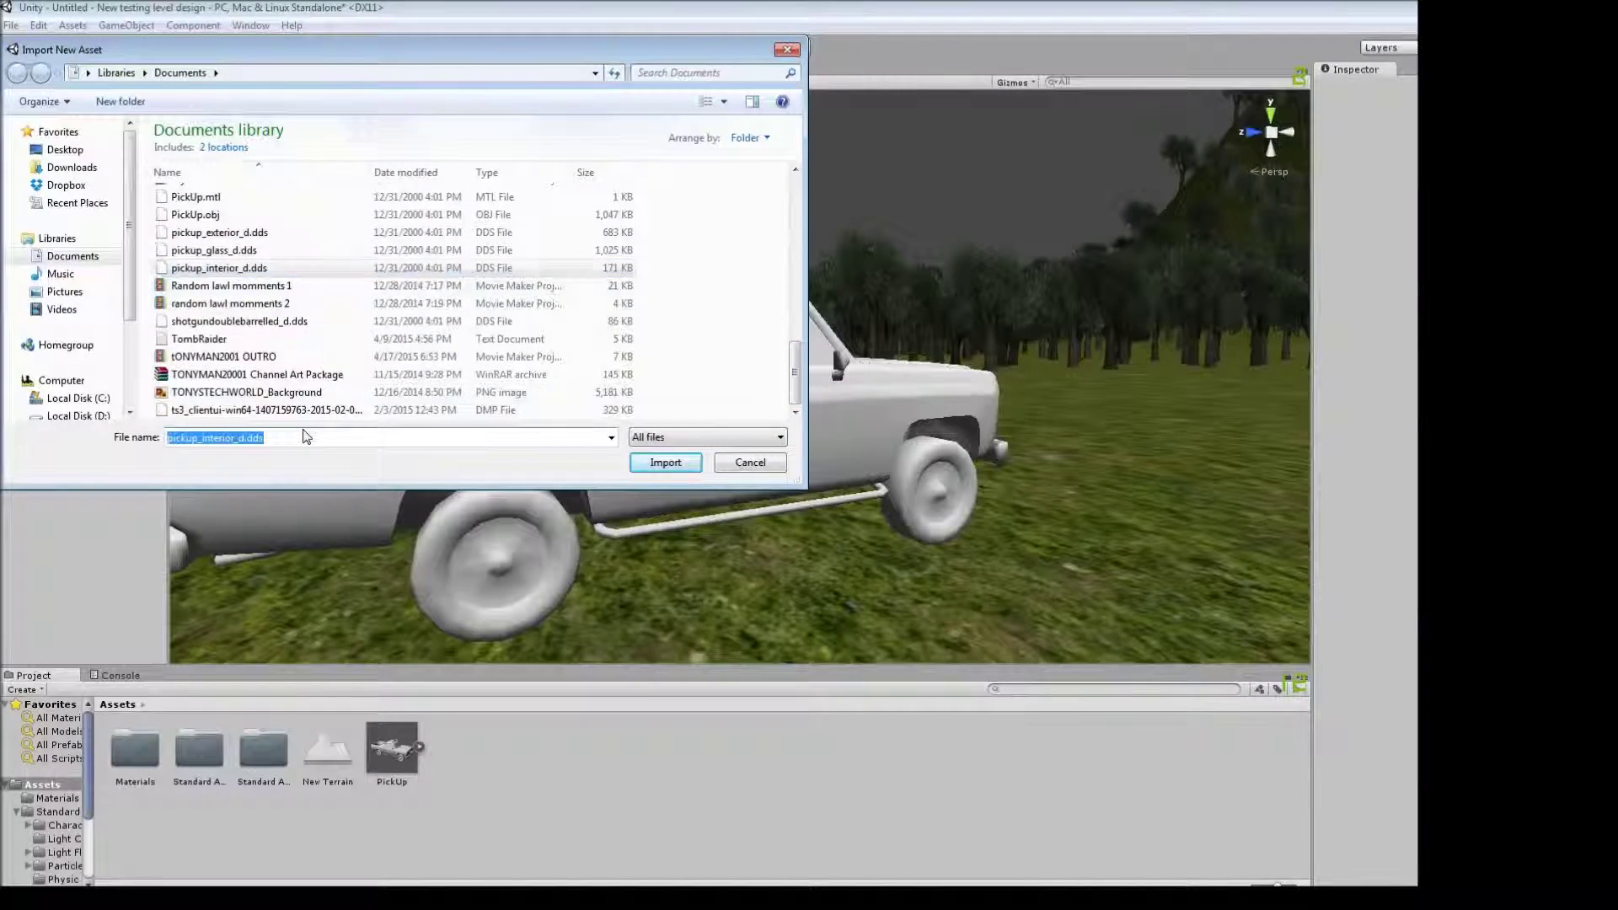
Import the huntingrifle_d, pickup_exterior_d and pickup_interior_d .dds textures.
left_click(649, 468)
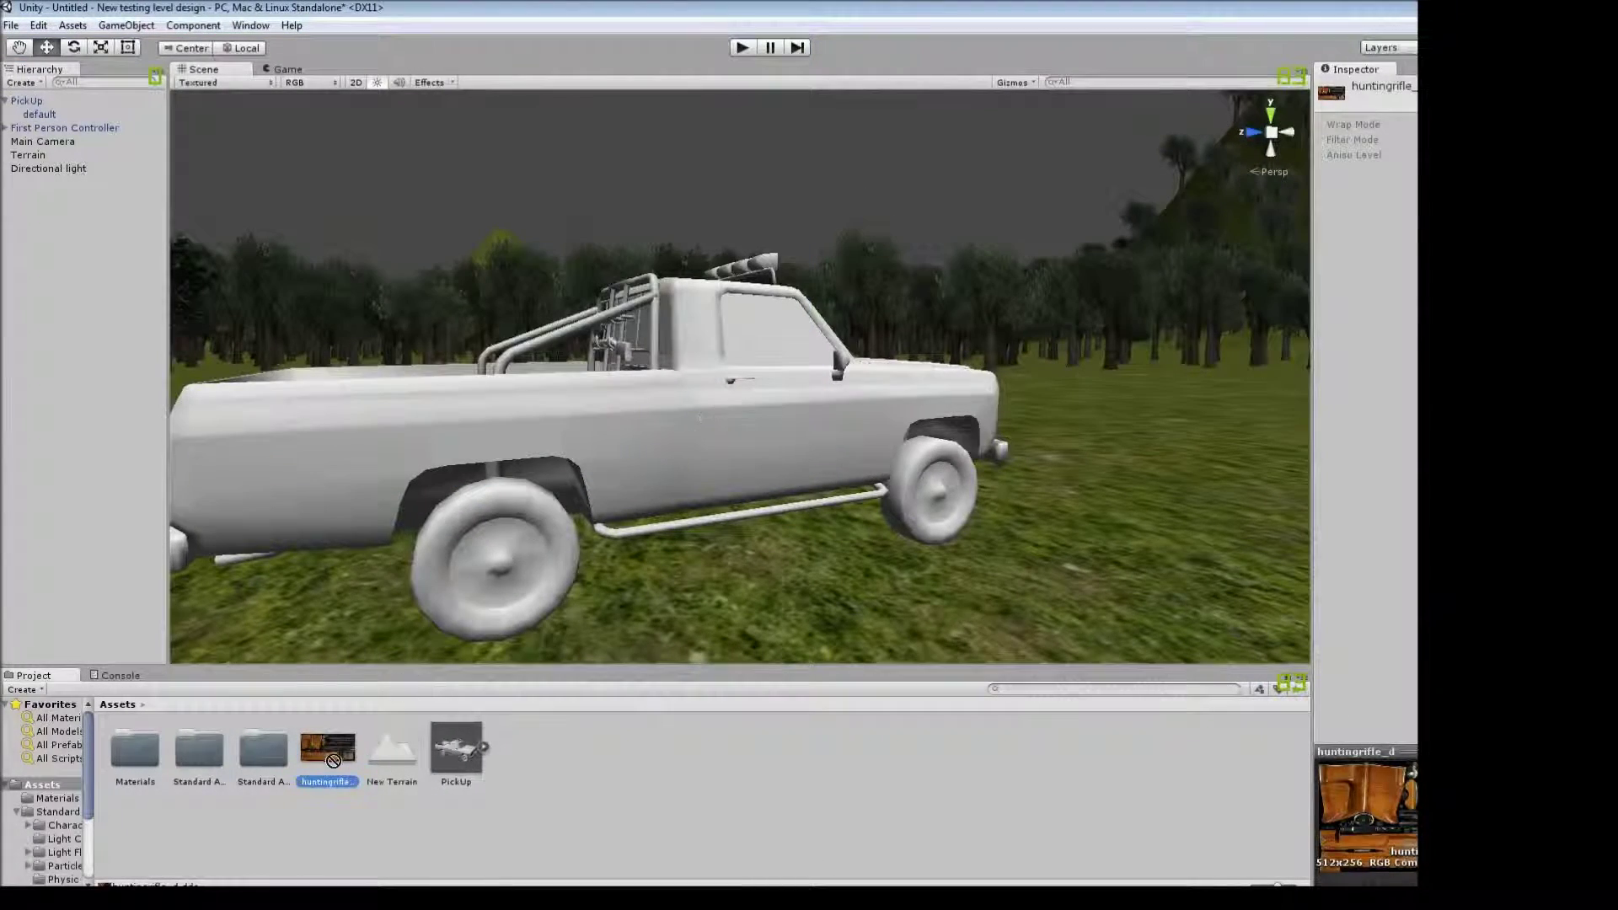
mouse_move(333, 761)
left_mouse_down()
mouse_move(674, 404)
mouse_move(48, 454)
left_mouse_up()
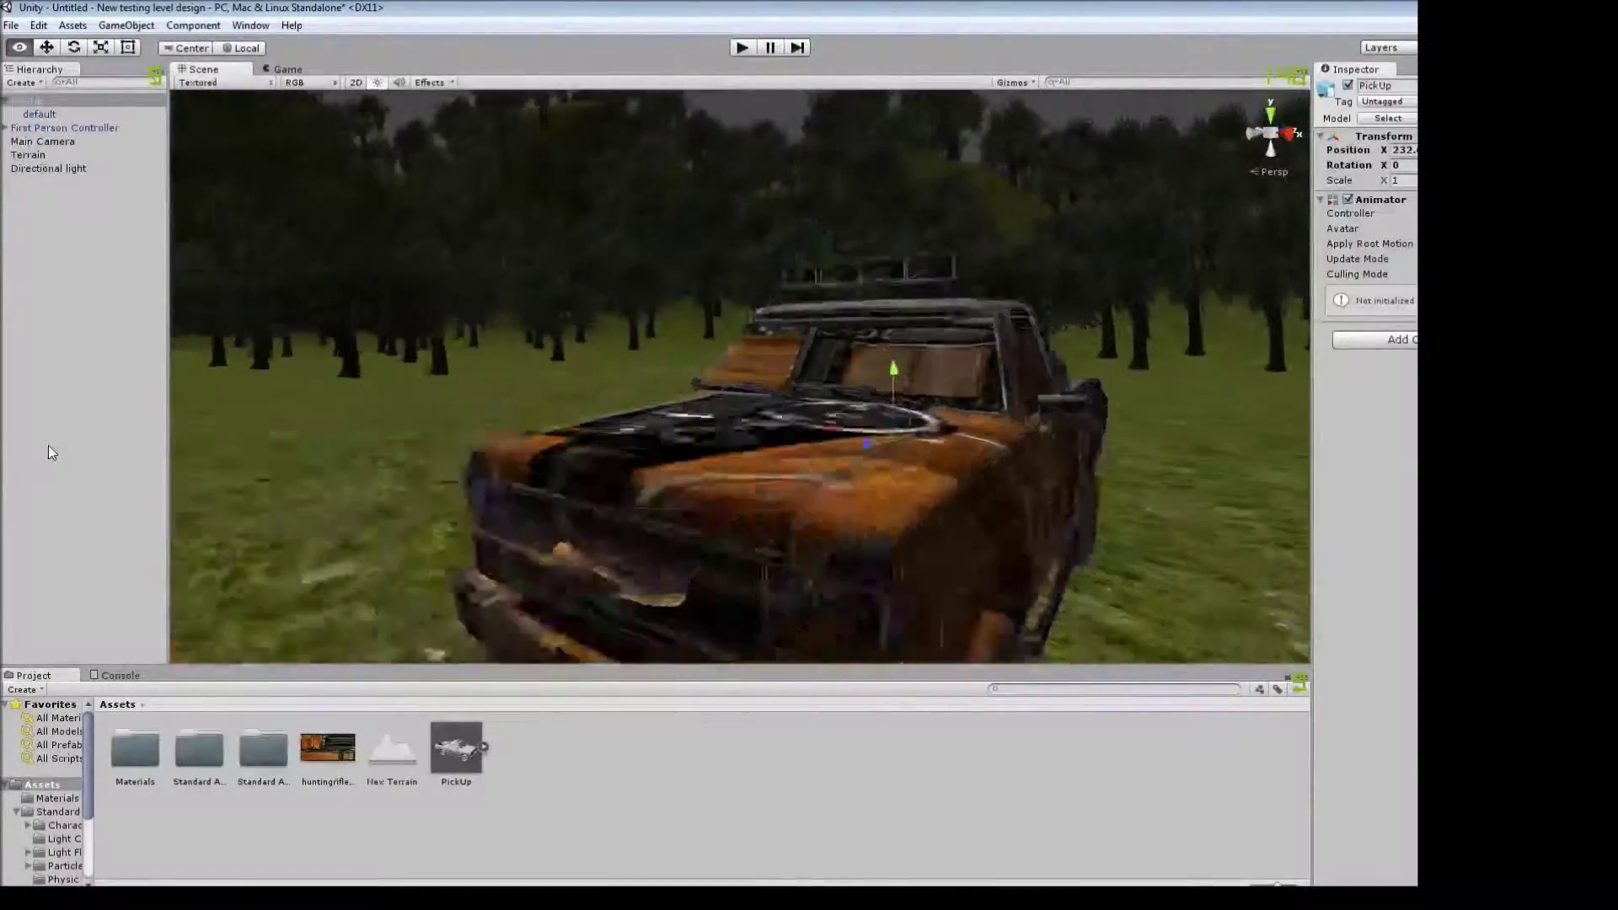
left_click(73, 25)
left_click(101, 128)
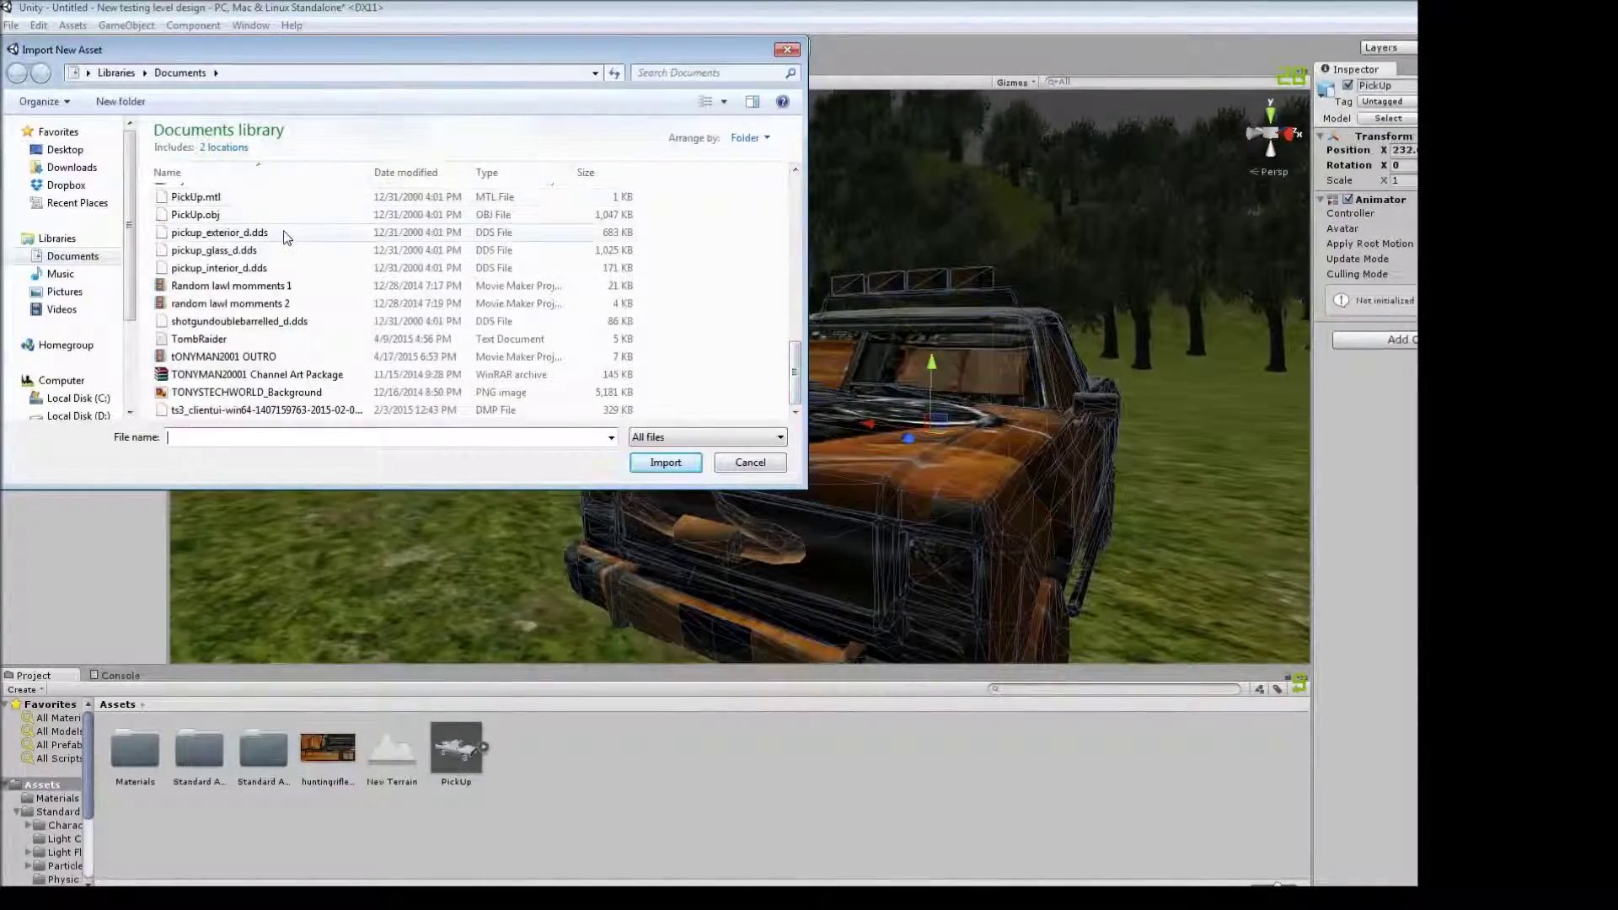
double_click(219, 232)
left_click(73, 25)
left_click(101, 128)
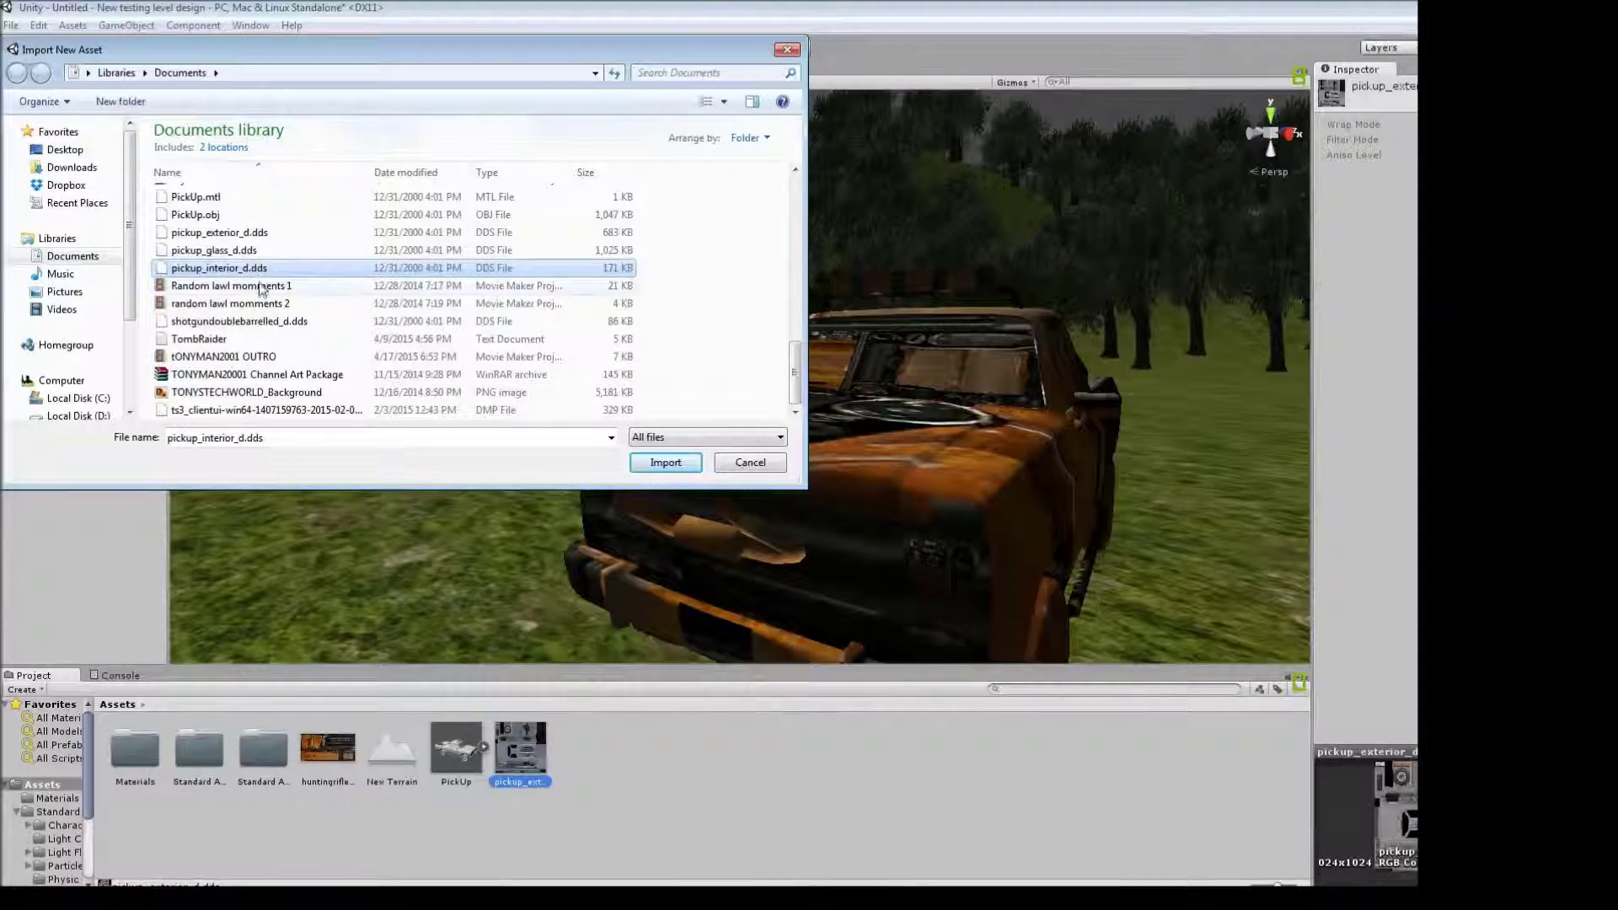
left_click(665, 463)
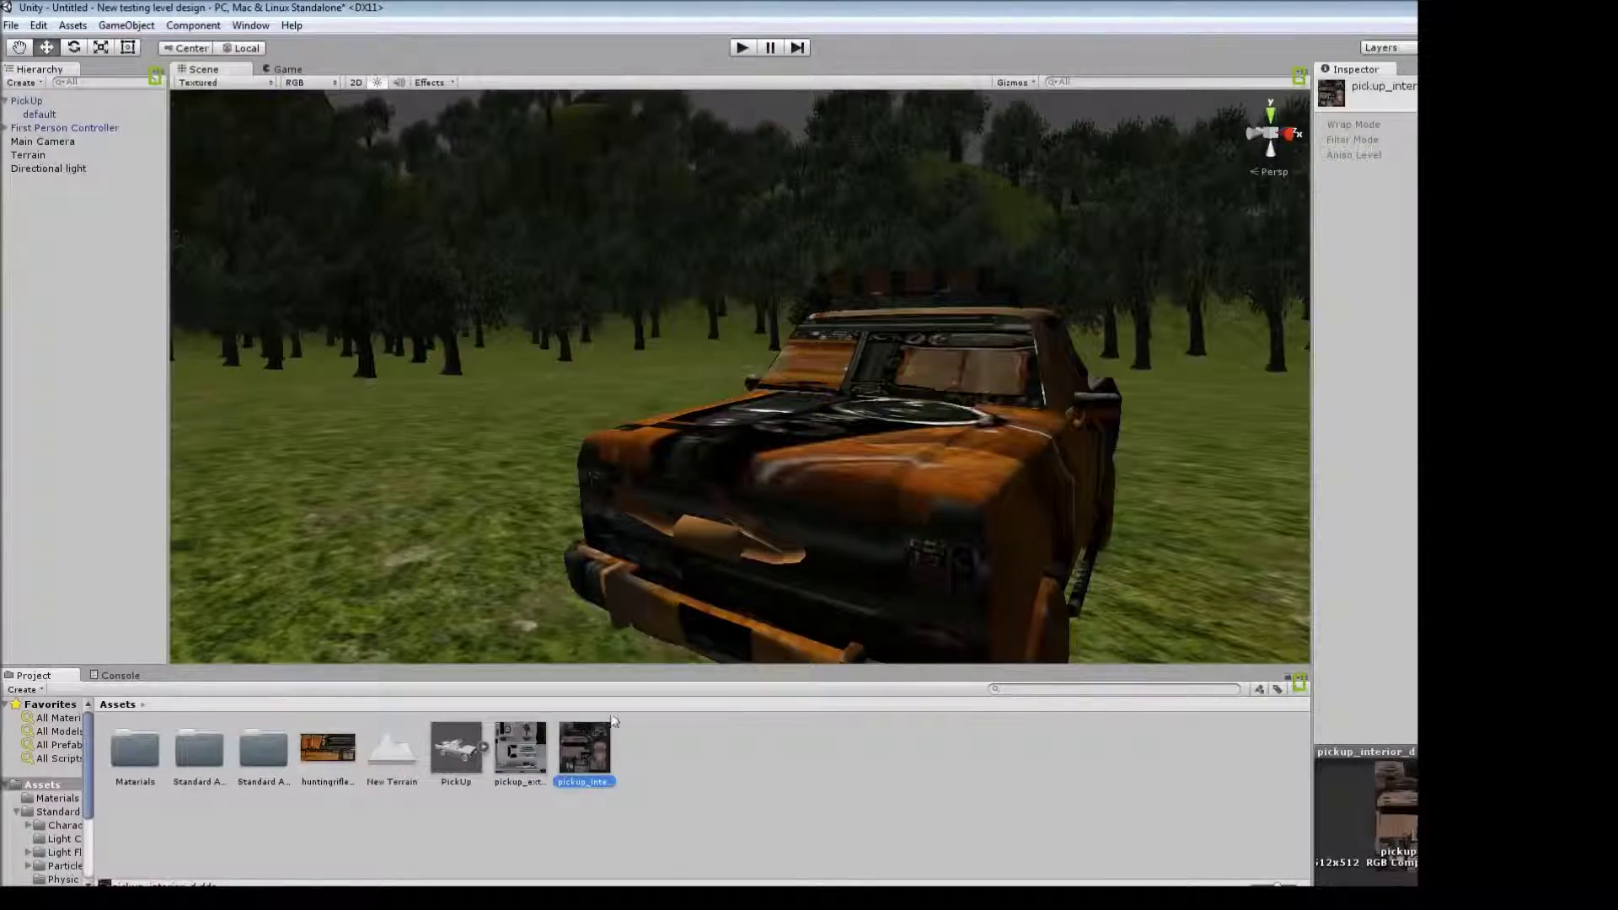
Apply the pickup exterior and huntingrifle textures to the truck's default mesh.
left_click_drag(759, 379, 814, 316, "alt")
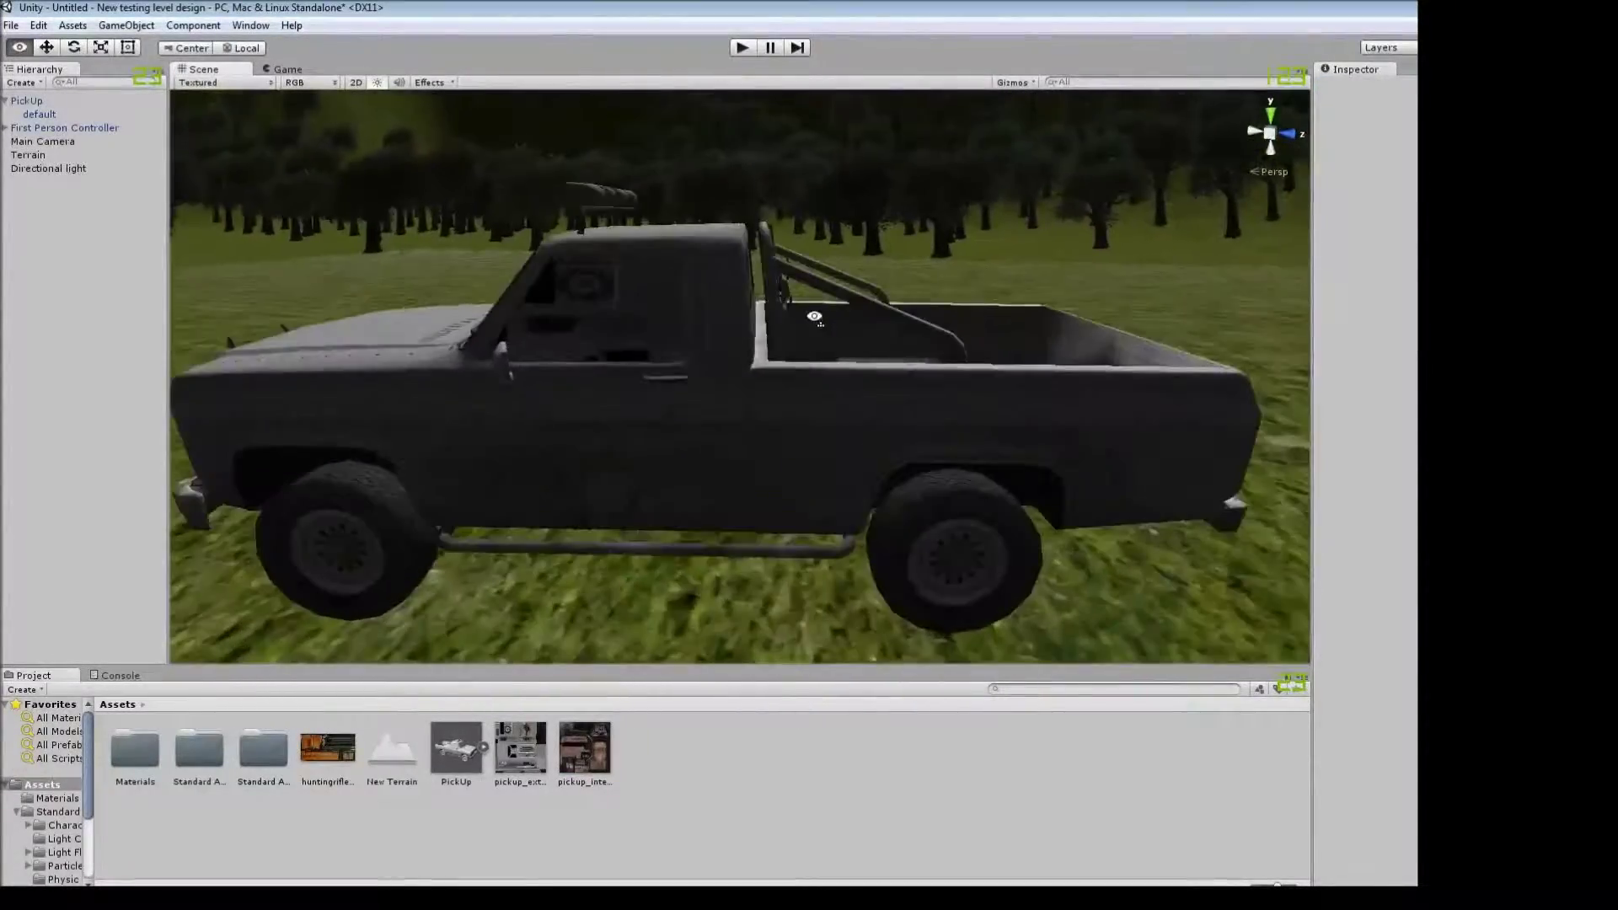
left_click(622, 306)
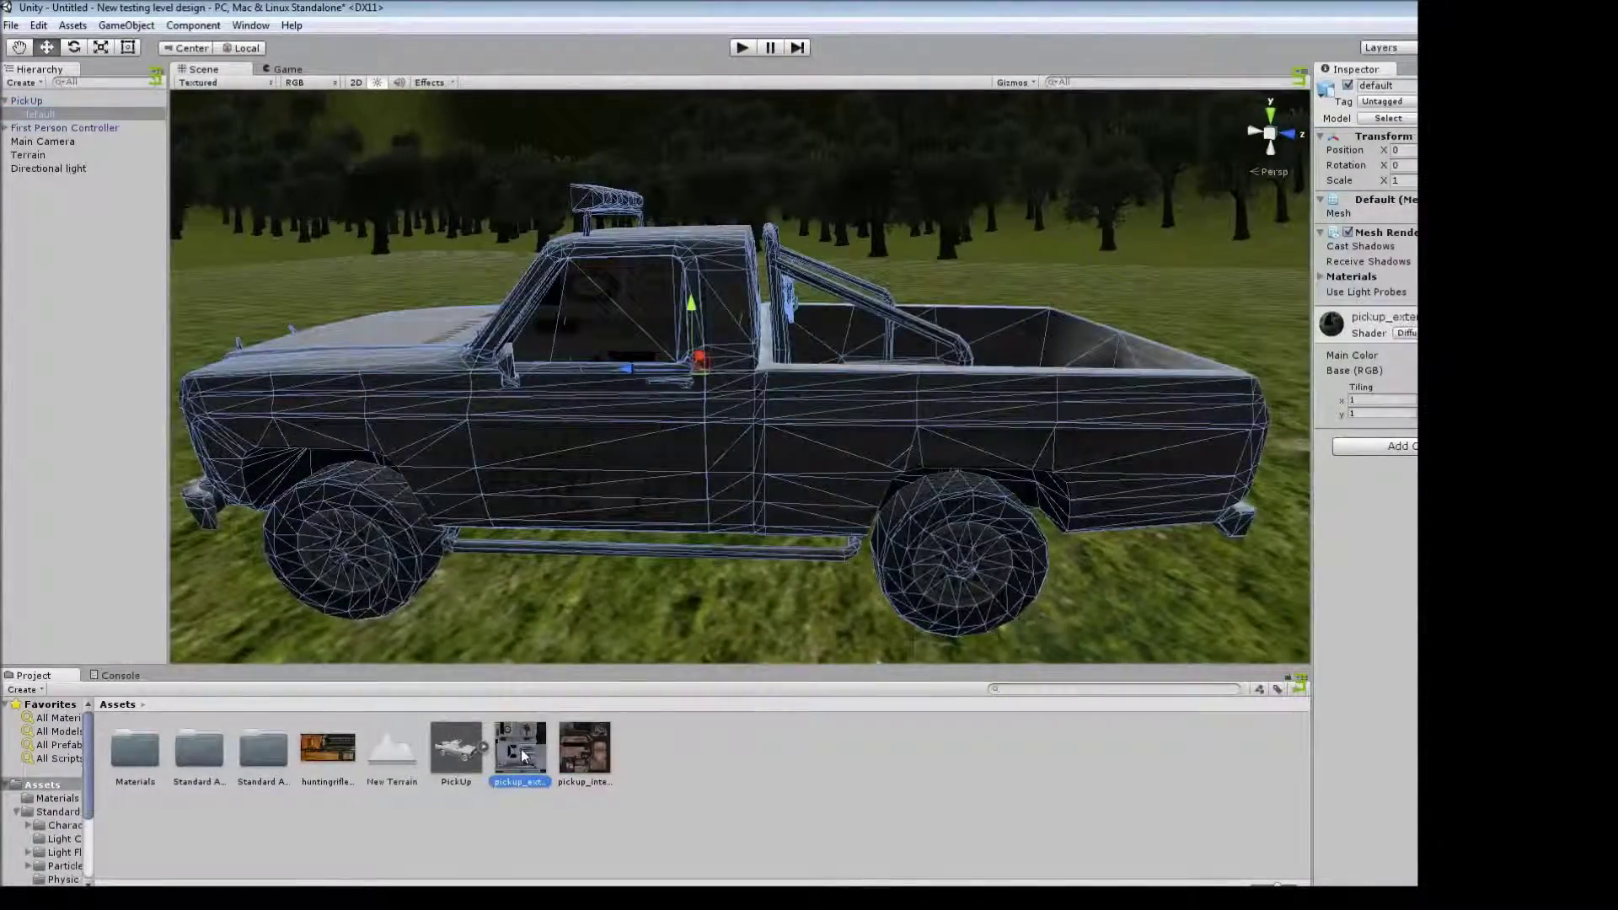
mouse_move(523, 756)
left_mouse_down()
mouse_move(609, 380)
mouse_move(558, 587)
mouse_move(426, 473)
left_mouse_up()
left_click(766, 390)
mouse_move(766, 390)
left_mouse_down("alt")
mouse_move(595, 164)
mouse_move(775, 282)
left_mouse_up("alt")
left_click(761, 367)
left_click_drag(384, 758, 489, 573)
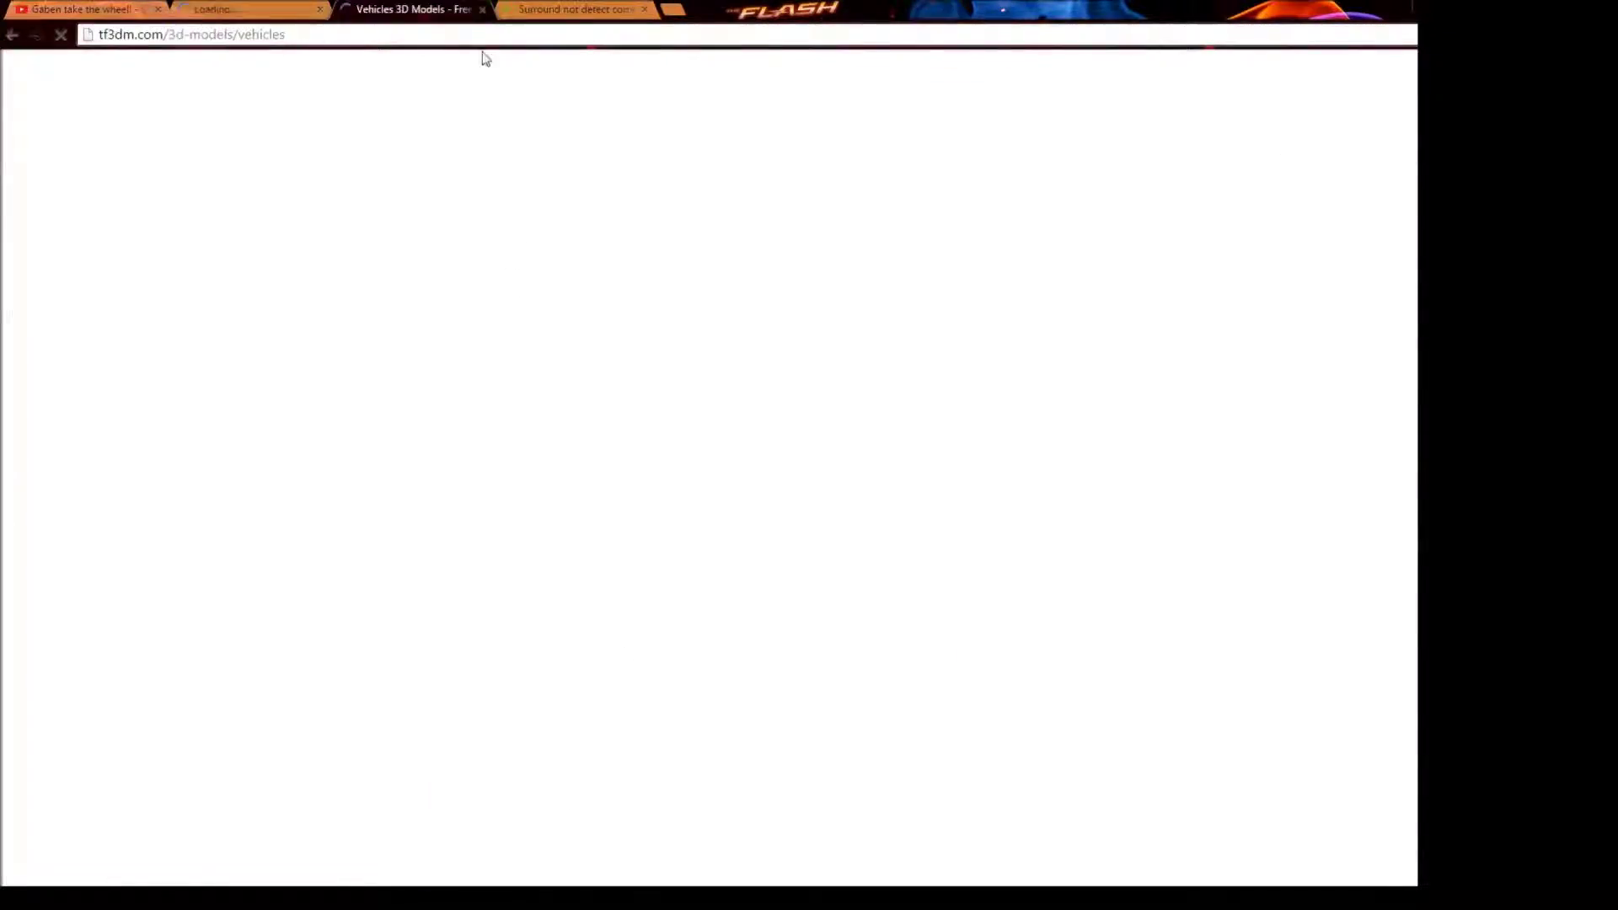
Close the extra tab and start downloading the EXCAVATOR FIAT-HITACHI FH200 model.
left_click(158, 8)
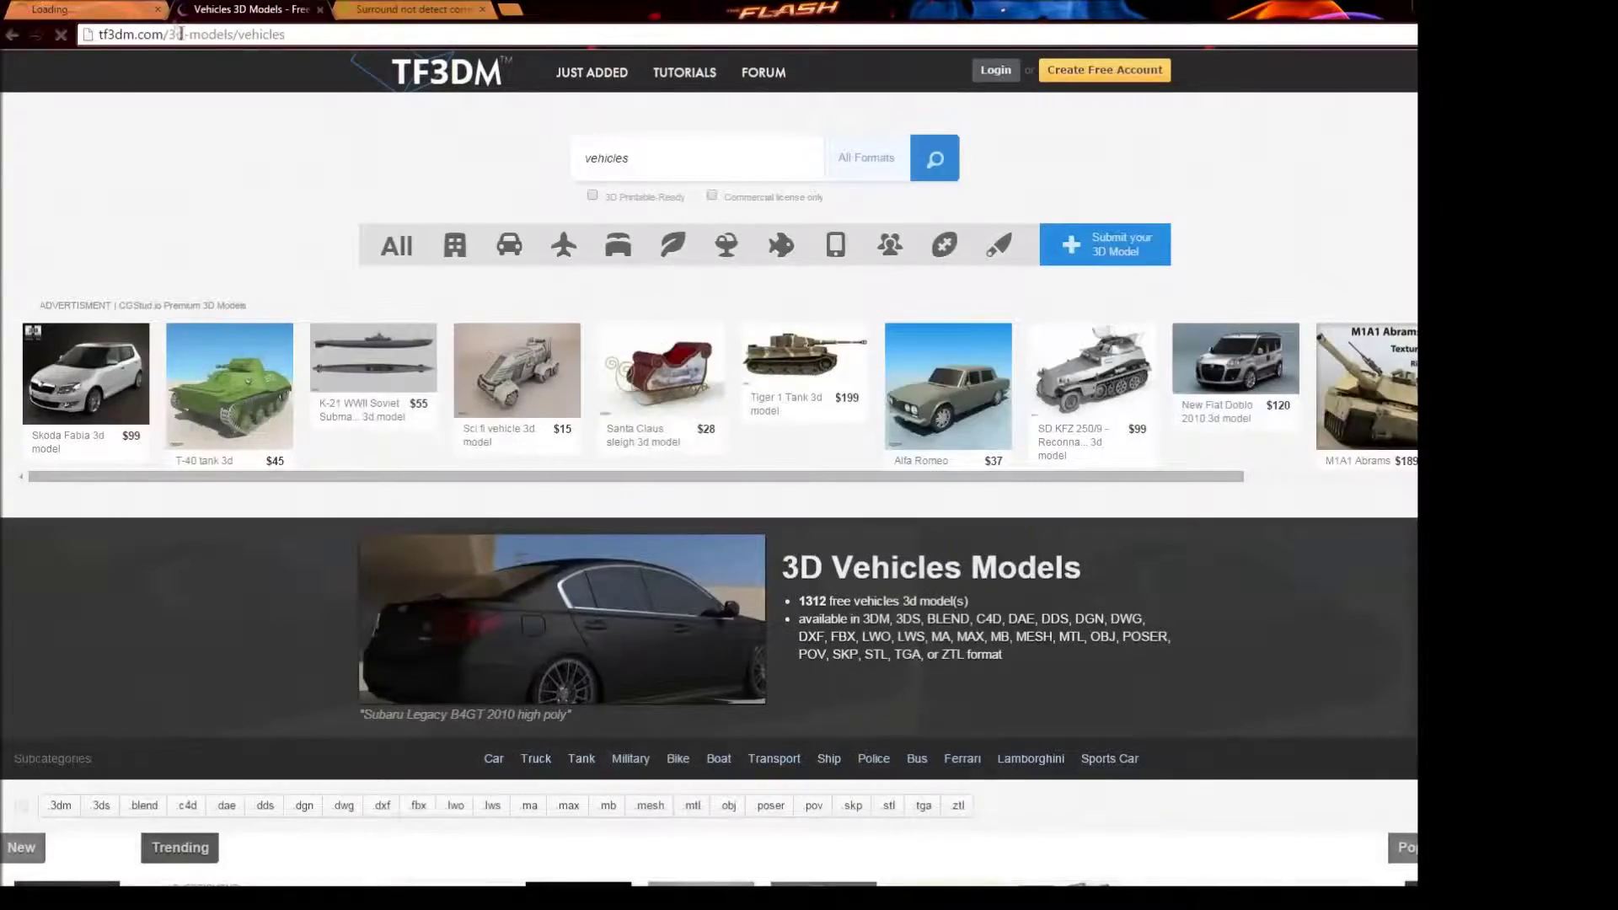
scroll(1195, 304, "down", 6)
scroll(1087, 496, "down", 2)
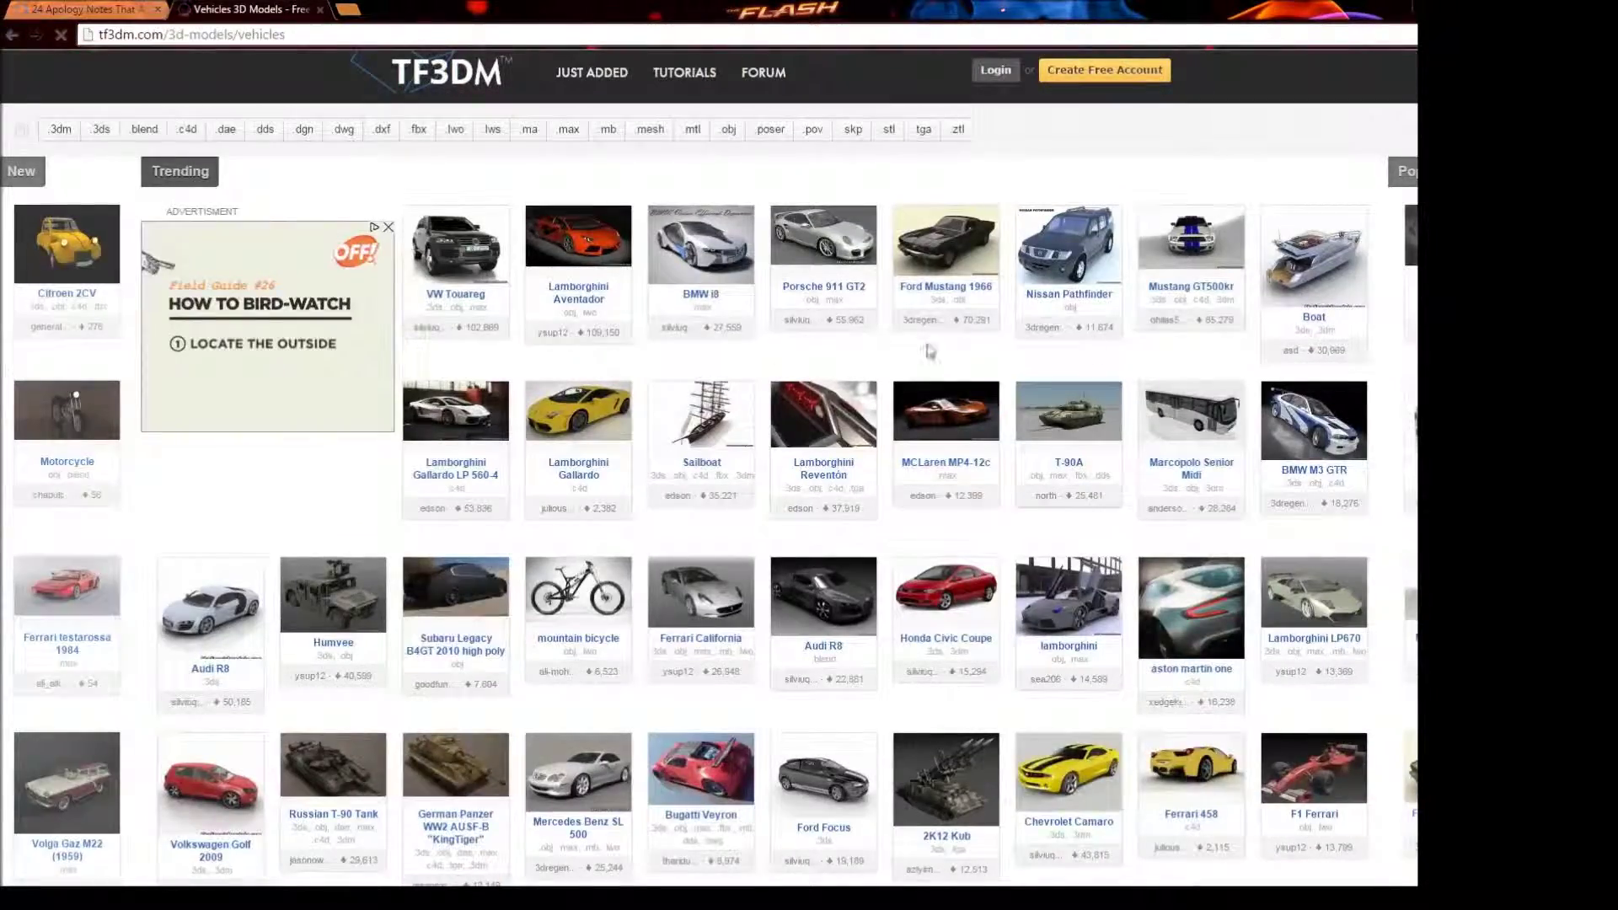
scroll(843, 365, "down", 2)
scroll(876, 455, "down", 1)
scroll(877, 455, "down", 3)
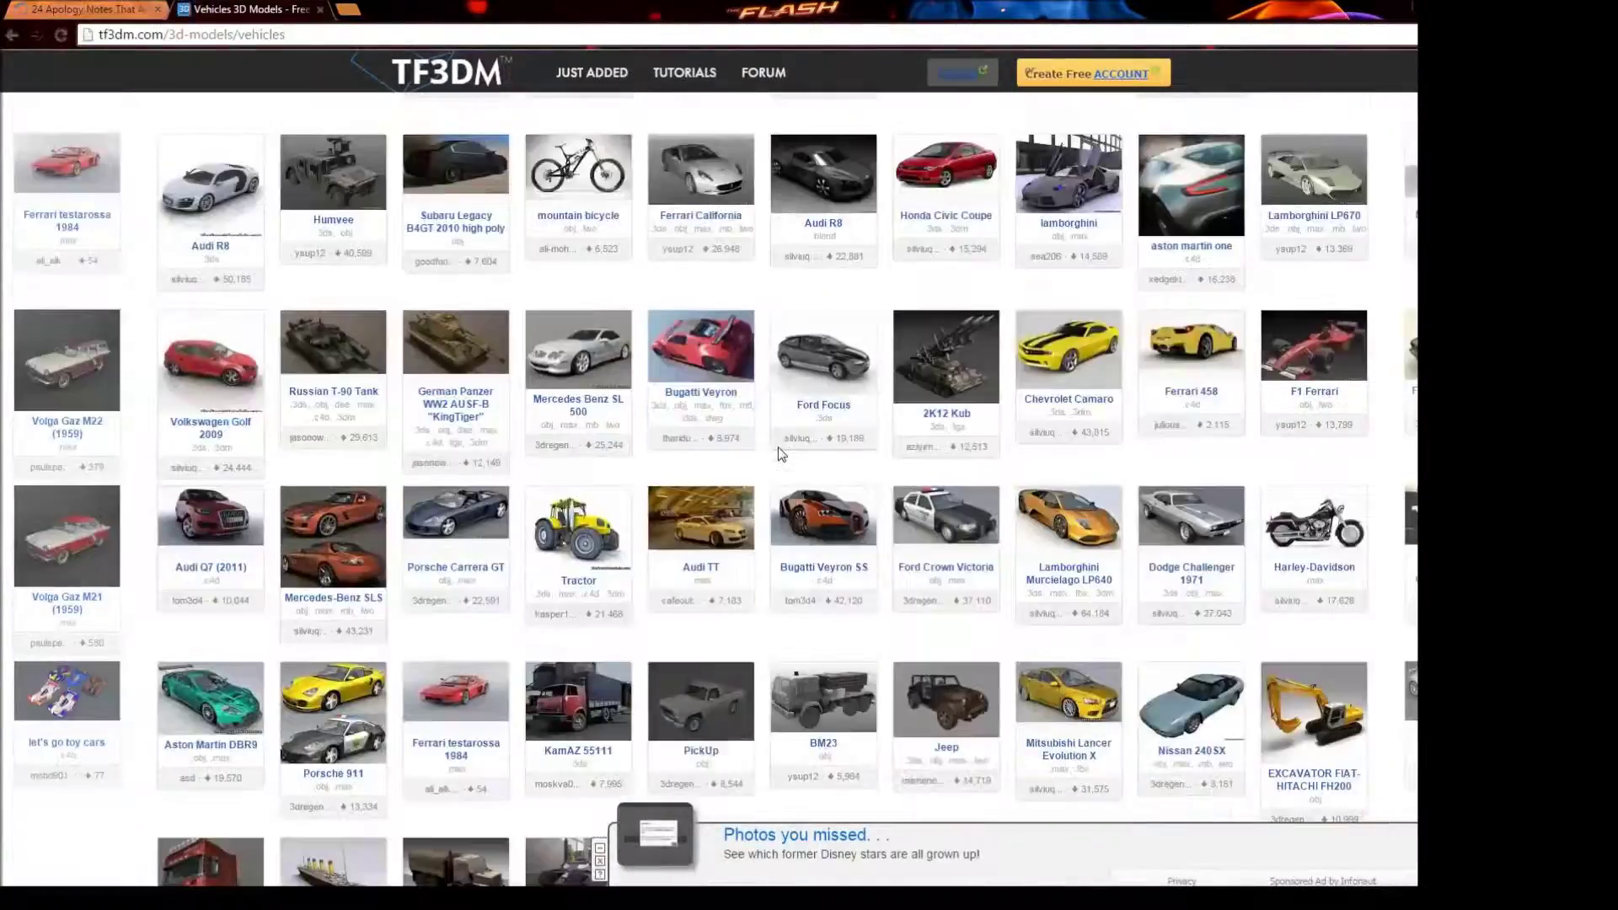
scroll(1167, 766, "down", 1)
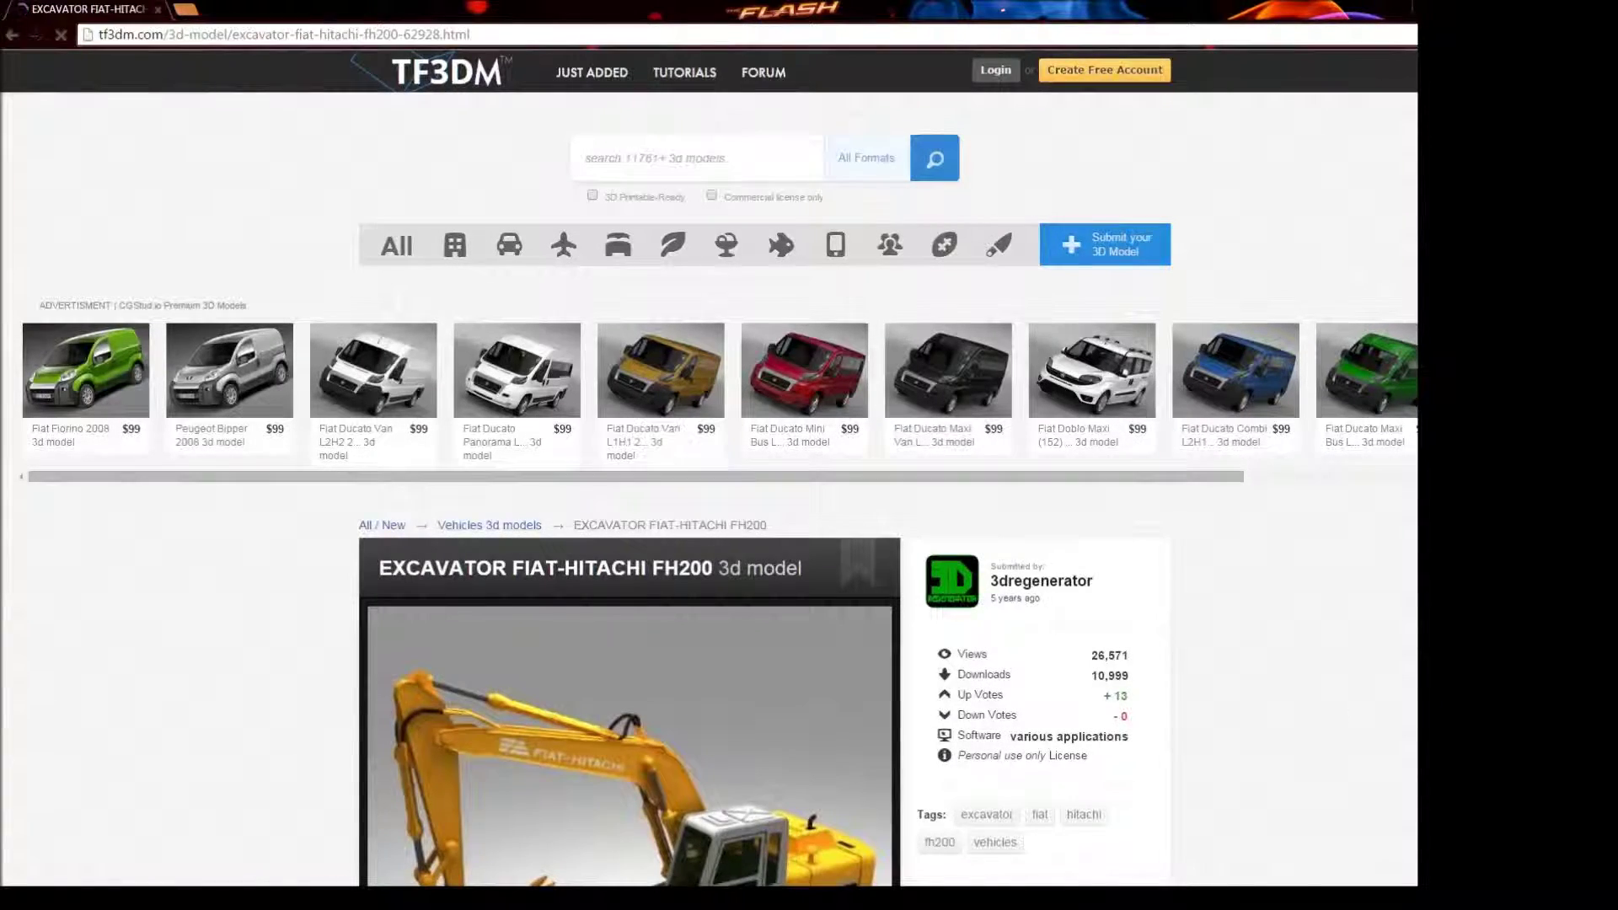
scroll(791, 802, "down", 5)
scroll(790, 802, "down", 5)
left_click(698, 606)
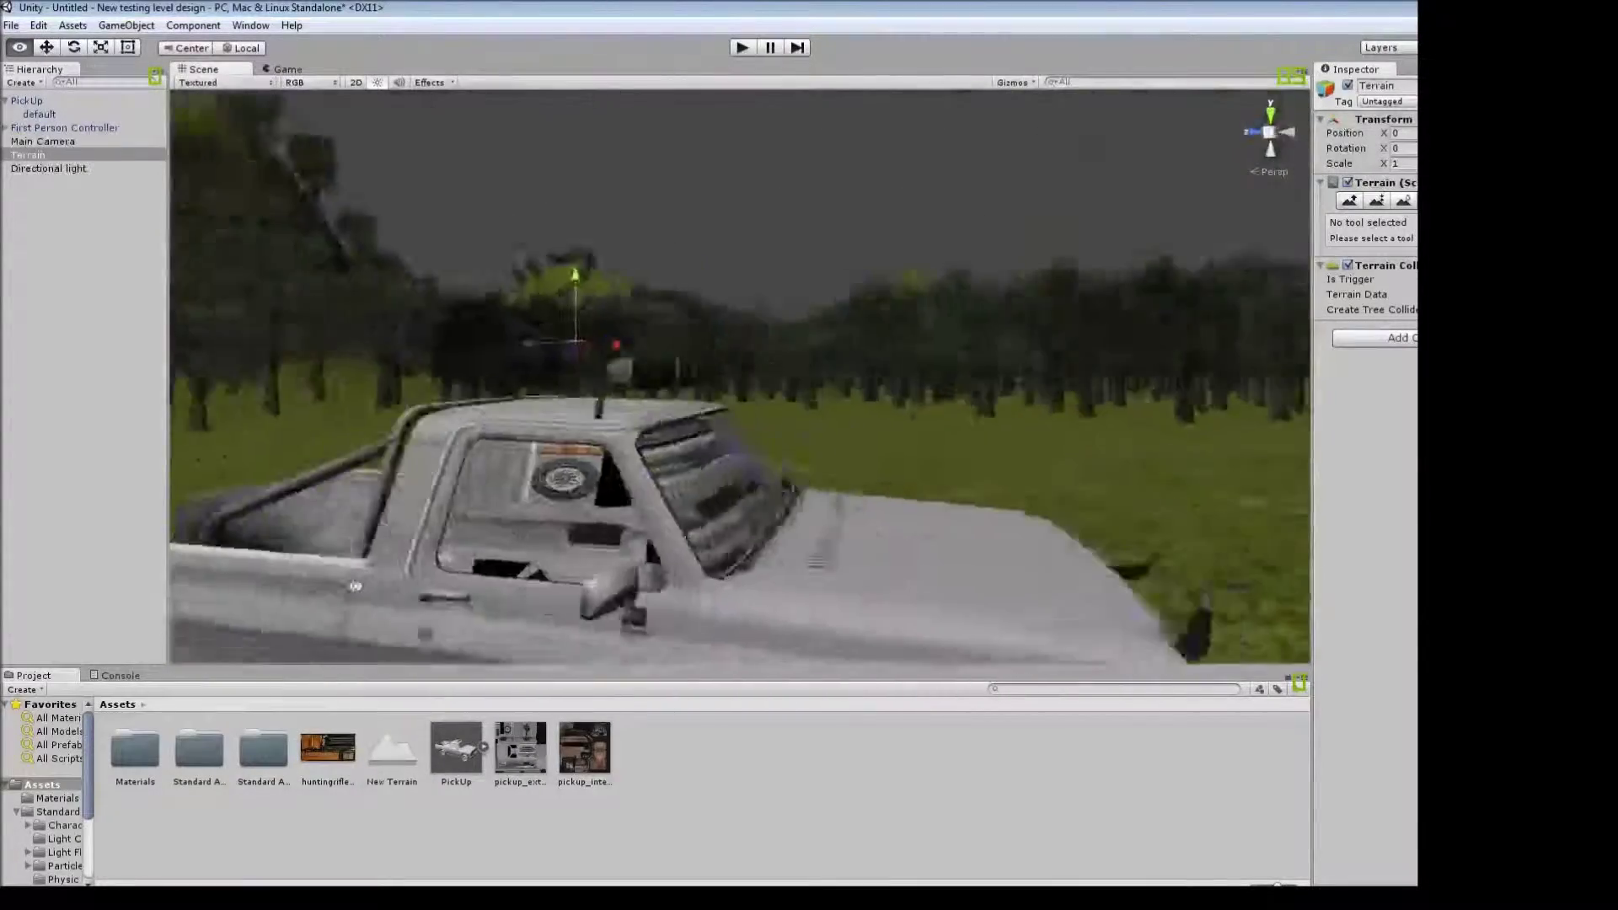
Import shotgundoublebarrelled_d.dds from Documents into Assets, then fly the view around the pickup truck.
left_click(74, 28)
left_click(125, 125)
scroll(266, 362, "down", 5)
scroll(266, 362, "down", 5)
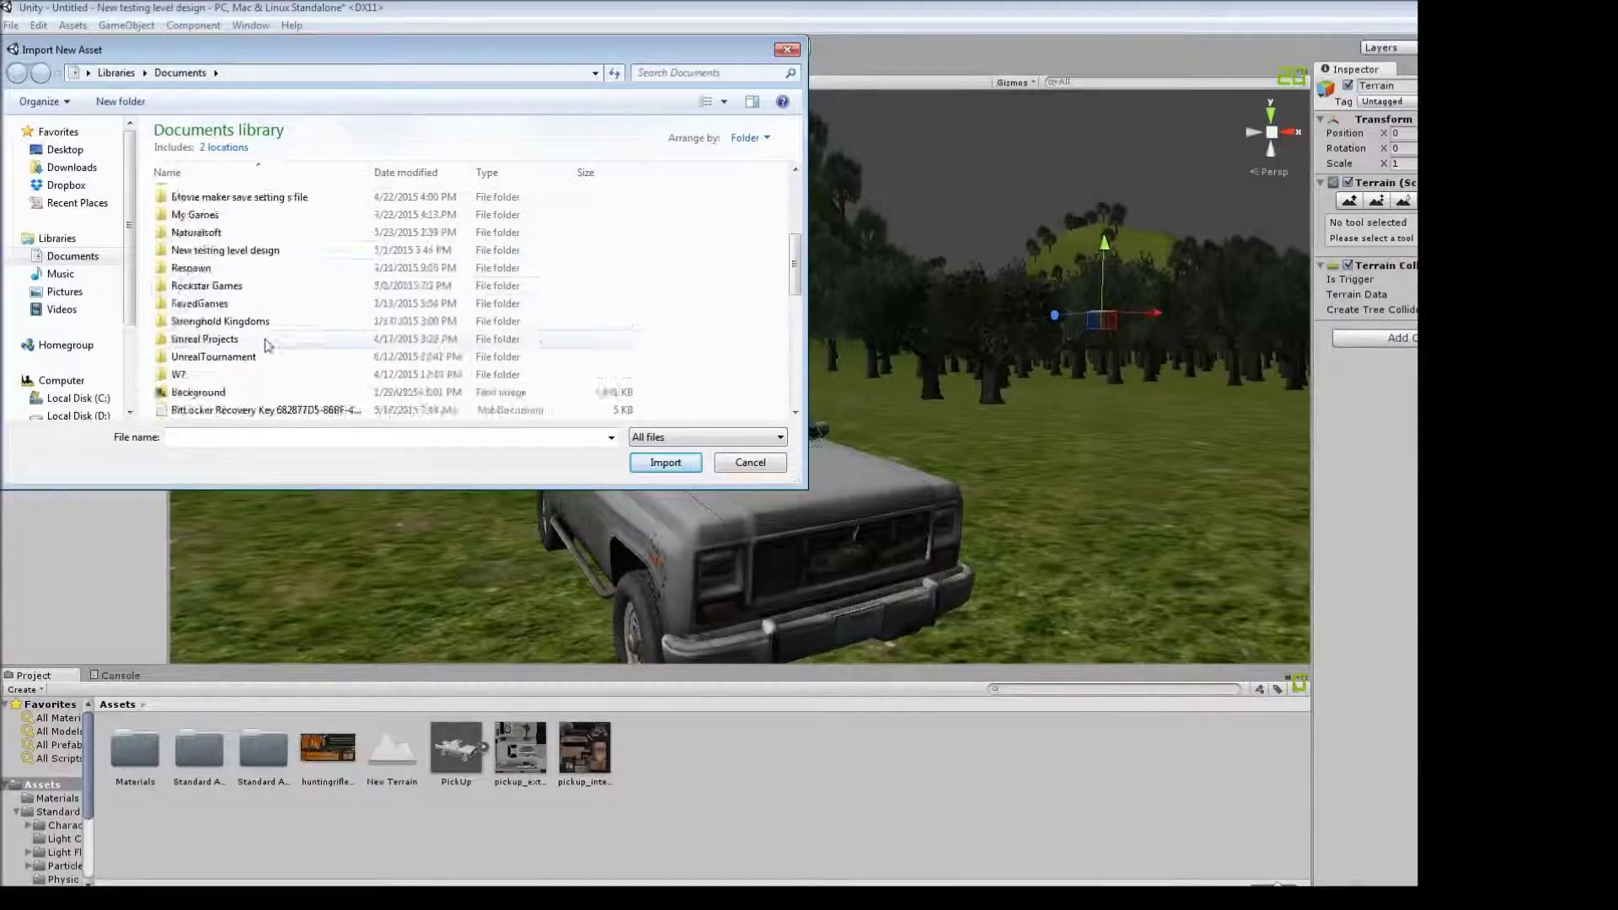
scroll(268, 354, "down", 5)
scroll(268, 350, "down", 1)
left_click(282, 267)
left_click(291, 339)
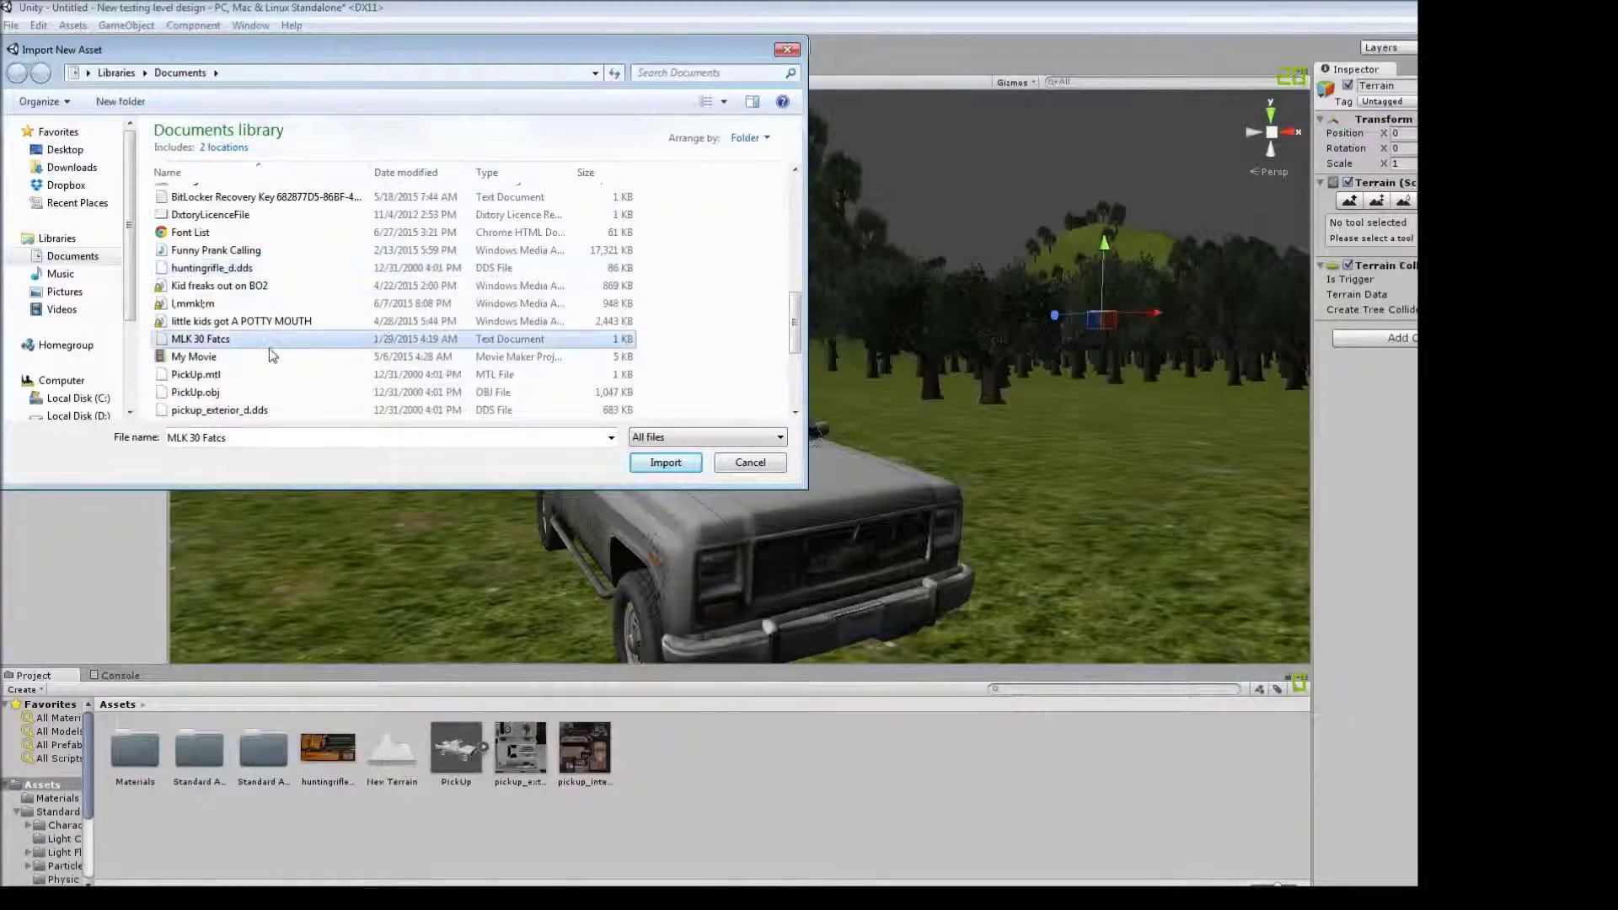
scroll(296, 258, "down", 3)
double_click(239, 321)
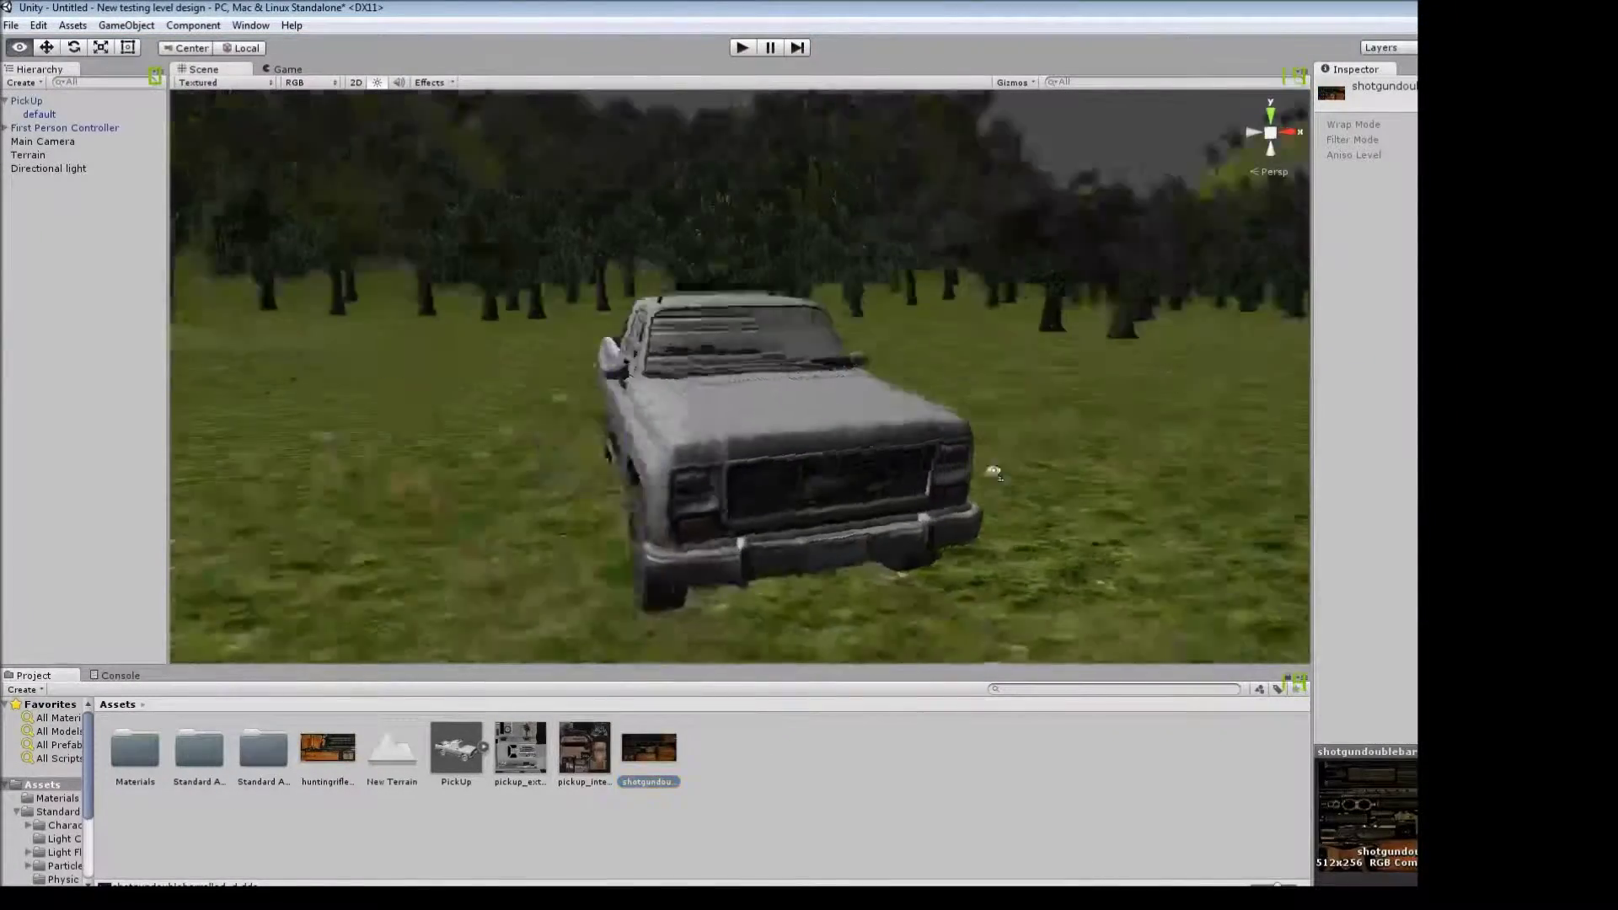
mouse_move(910, 505)
right_mouse_down()
mouse_move(935, 537)
mouse_move(978, 436)
right_mouse_up()
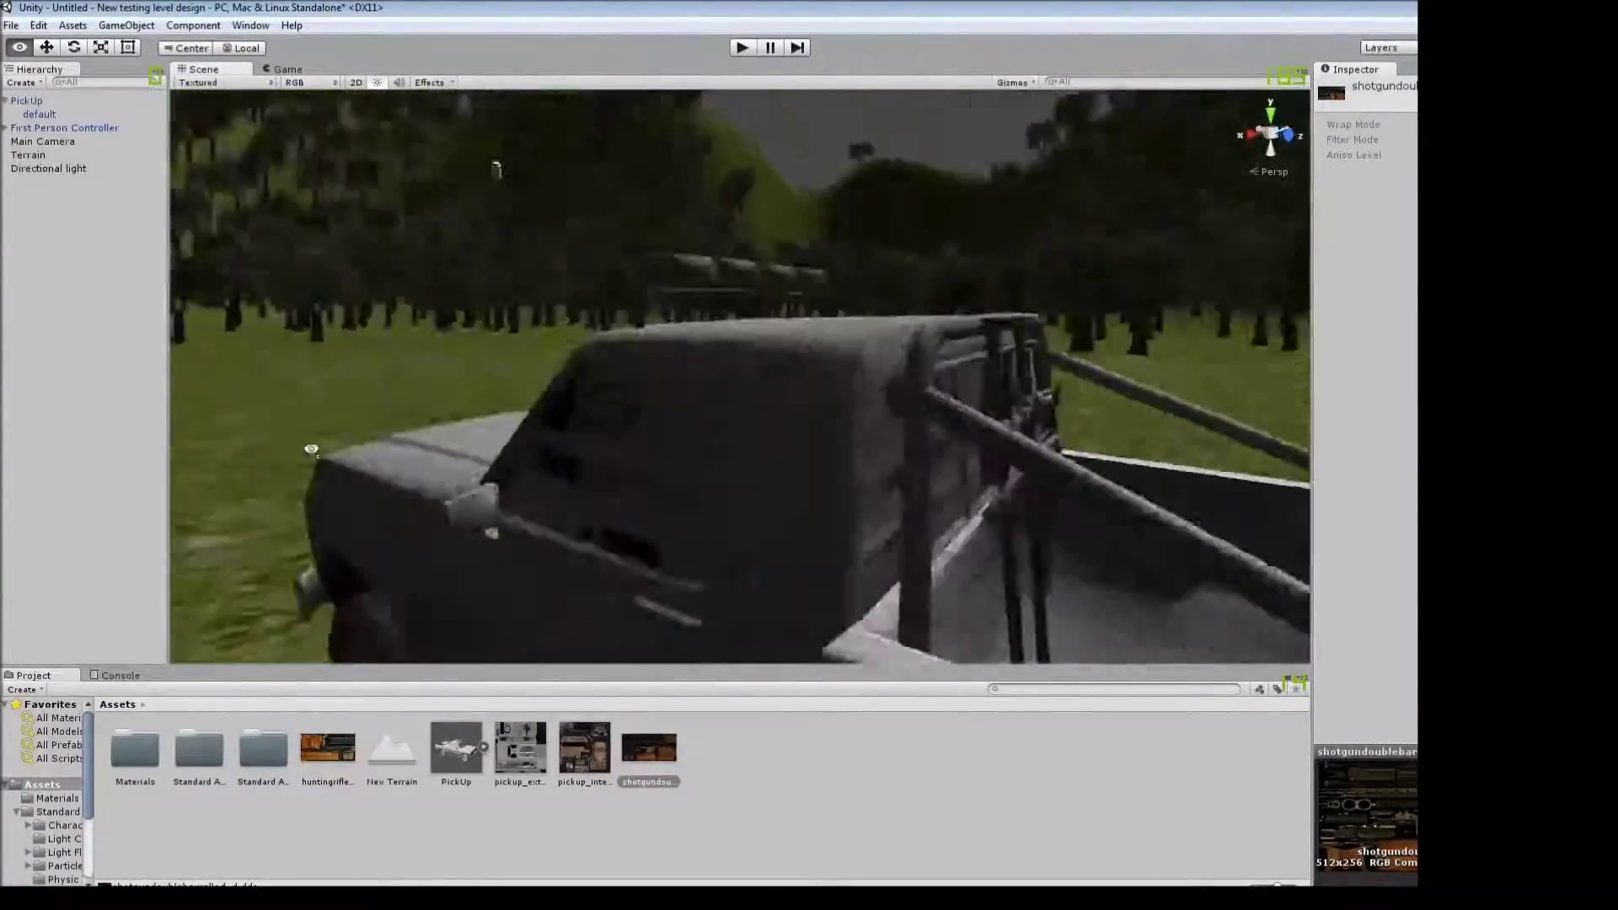
mouse_move(978, 436)
right_mouse_down()
mouse_move(618, 243)
mouse_move(877, 444)
right_mouse_up()
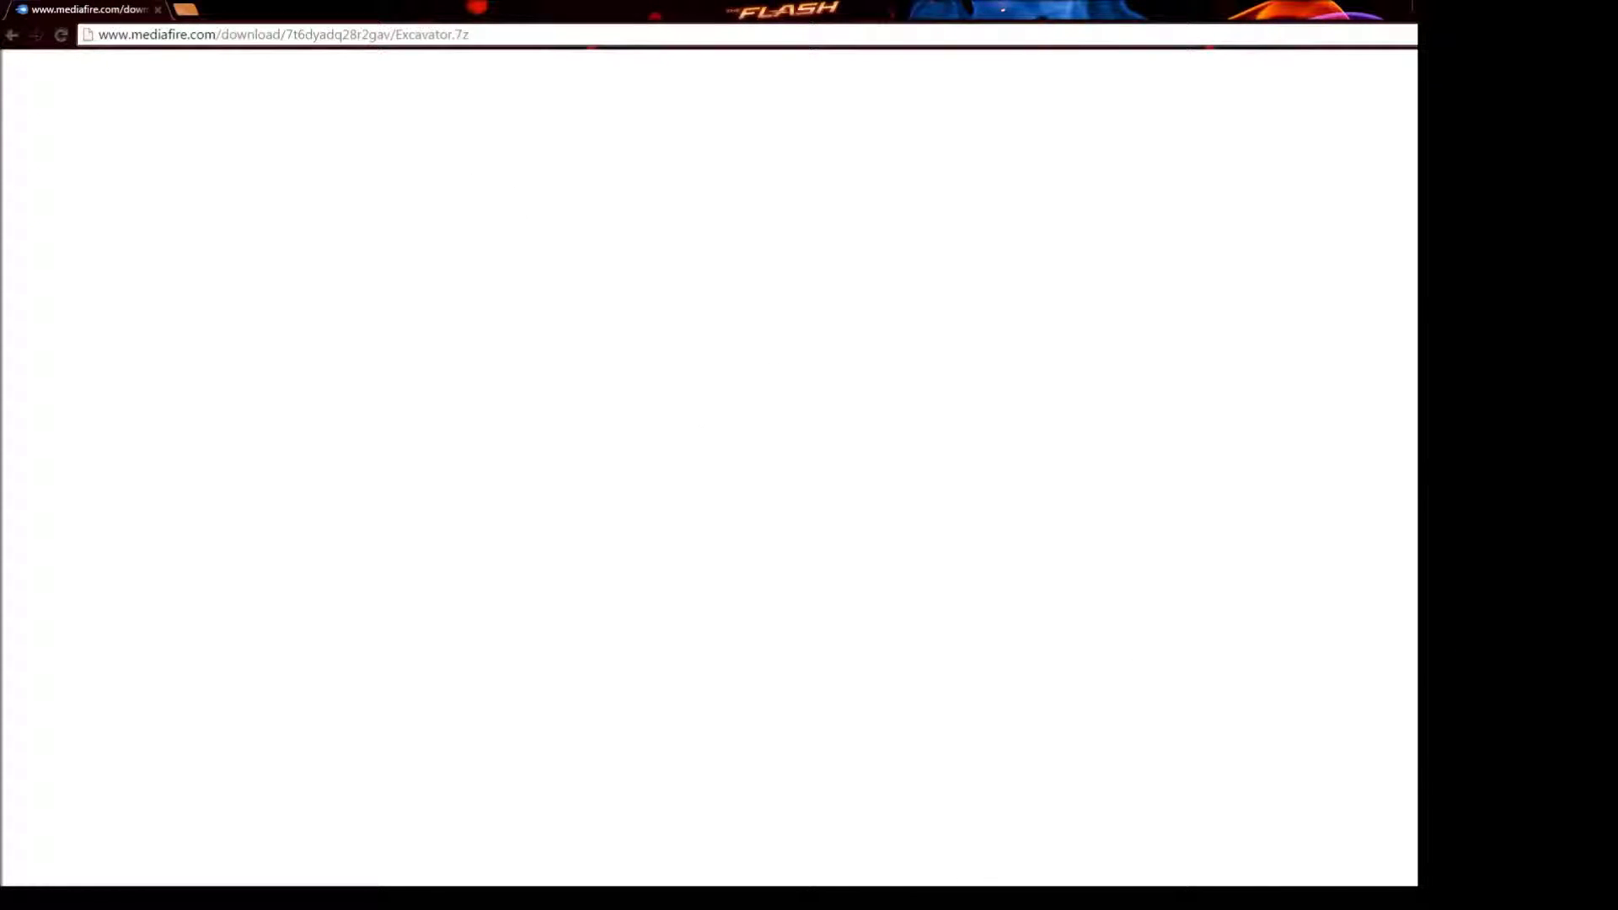
Go back to the TF3DM home page and search for utility truck.
left_click(10, 37)
left_click(479, 78)
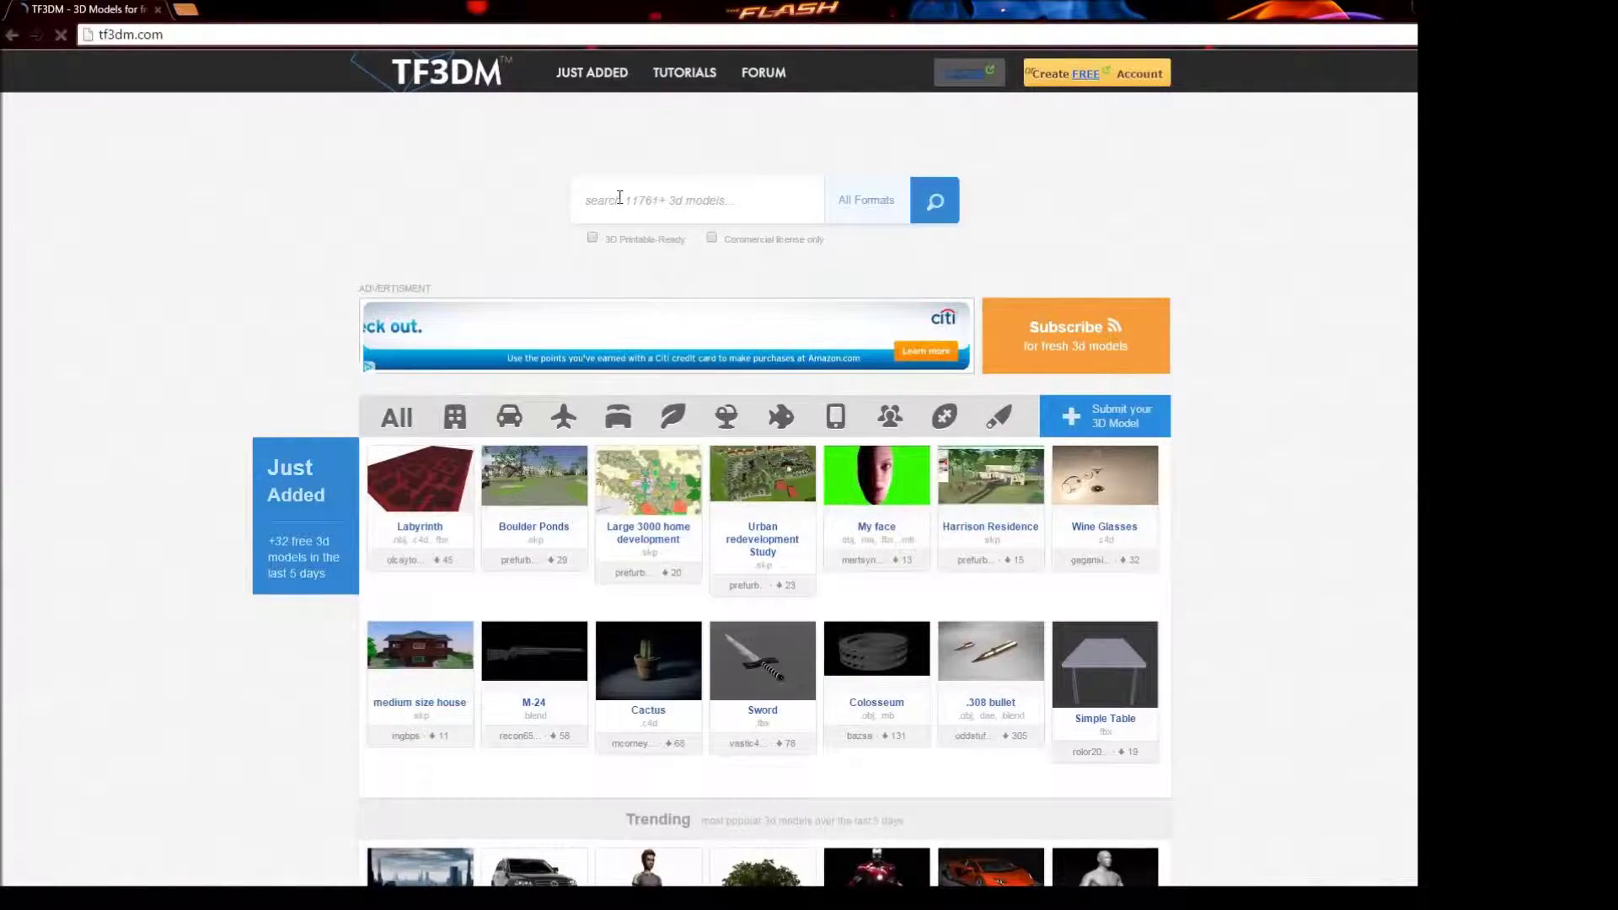
type("U")
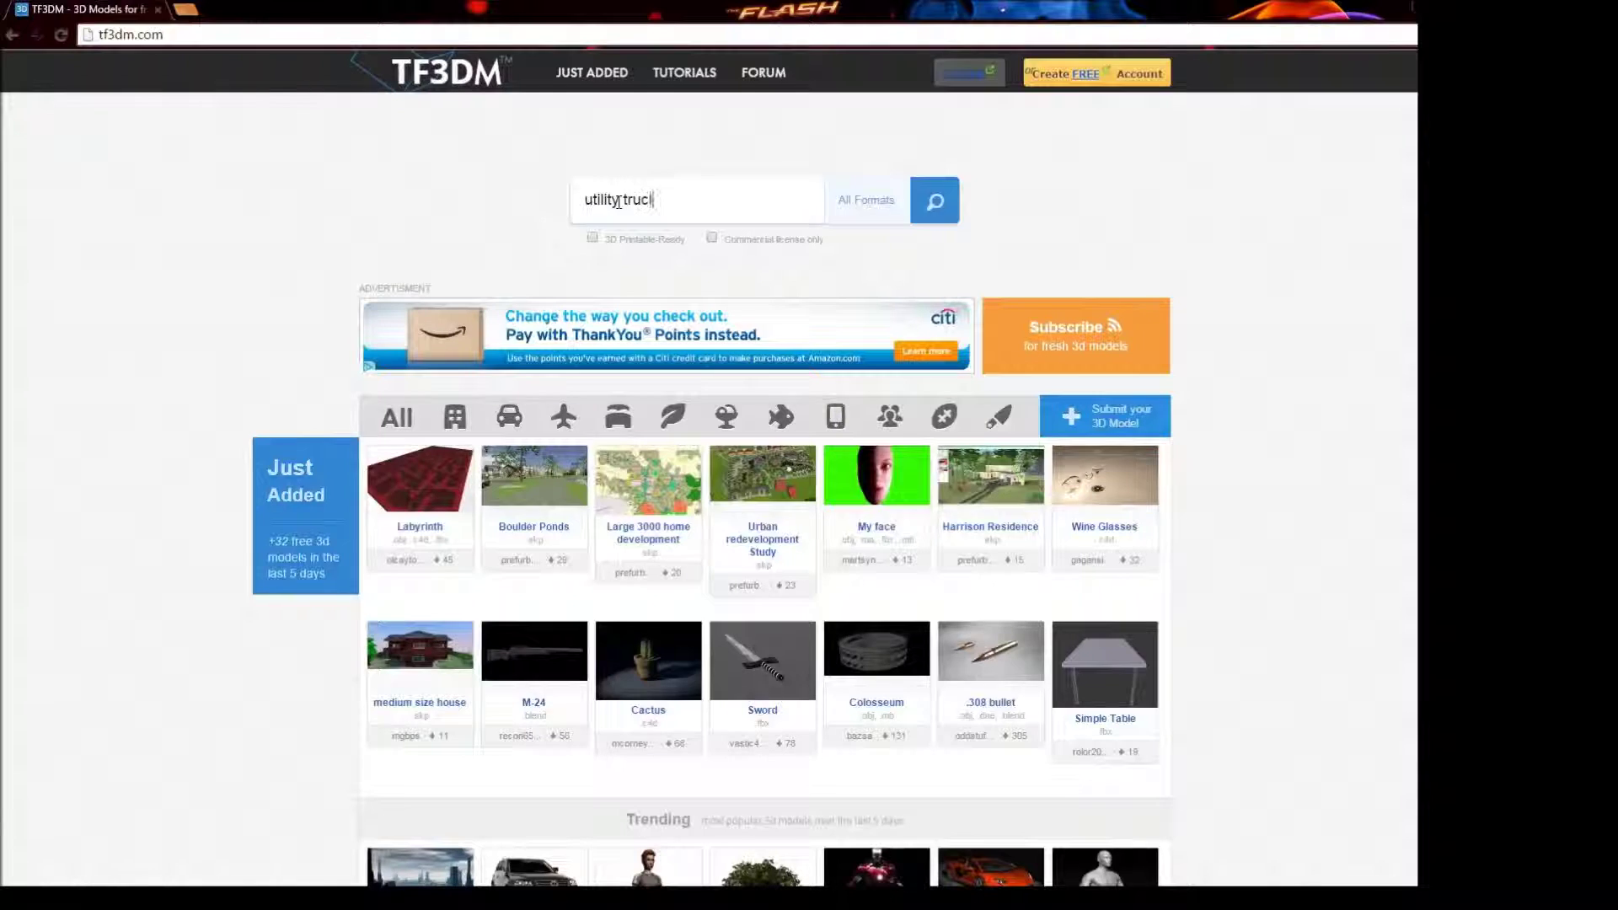
type("k")
key("Return")
scroll(595, 534, "down", 2)
scroll(590, 530, "up", 1)
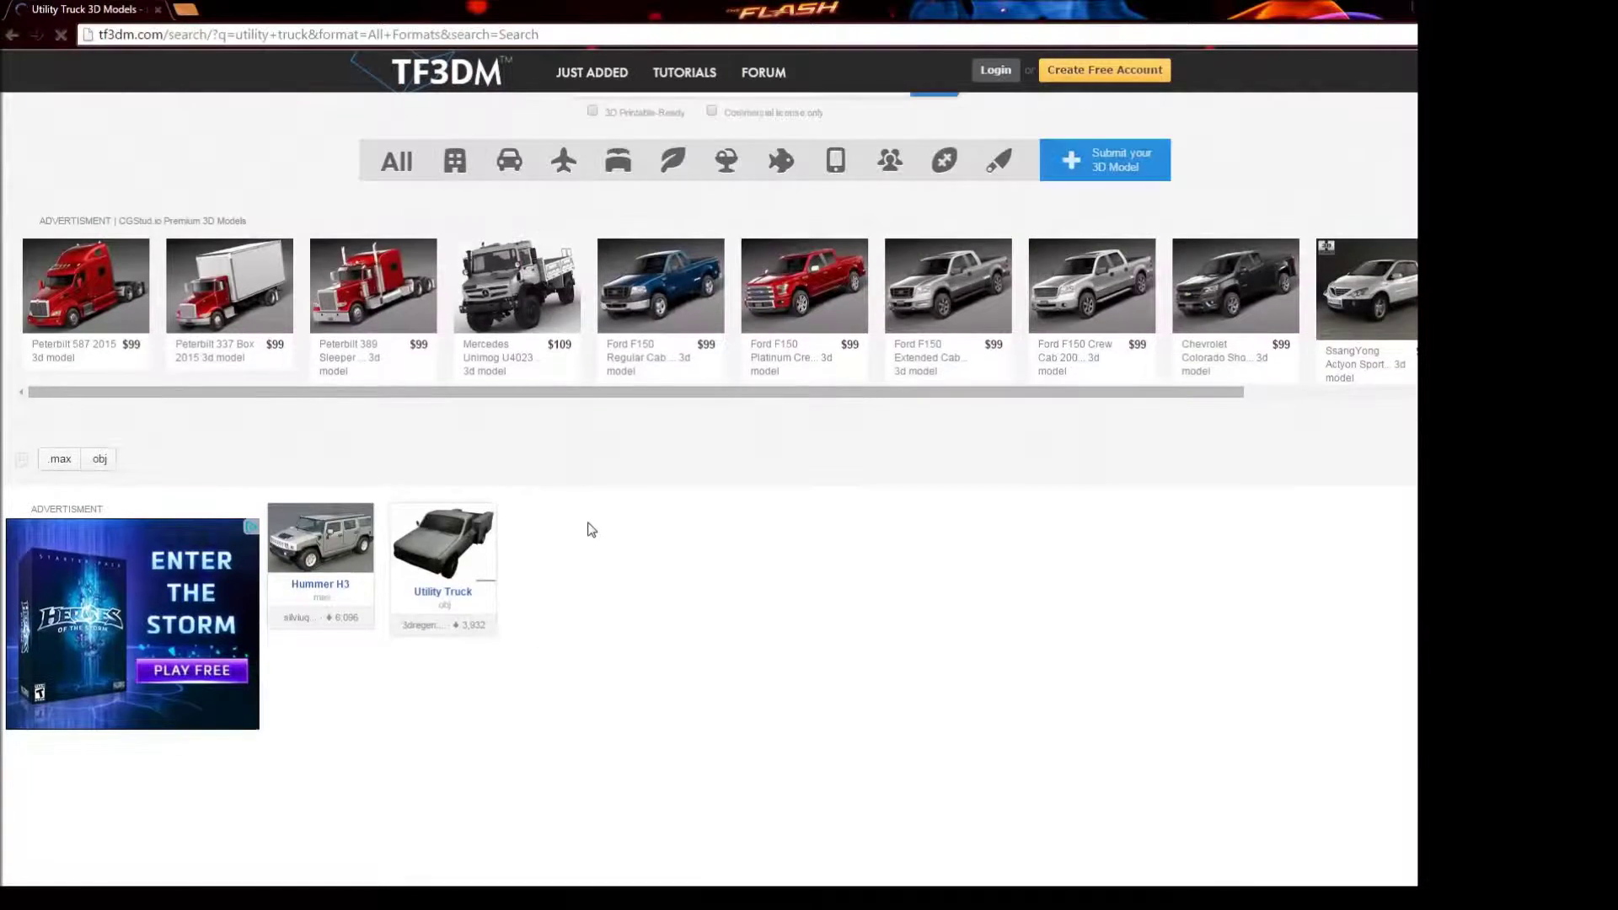
scroll(581, 547, "up", 1)
Switch to the weapons model category and browse its listings.
left_click(753, 245)
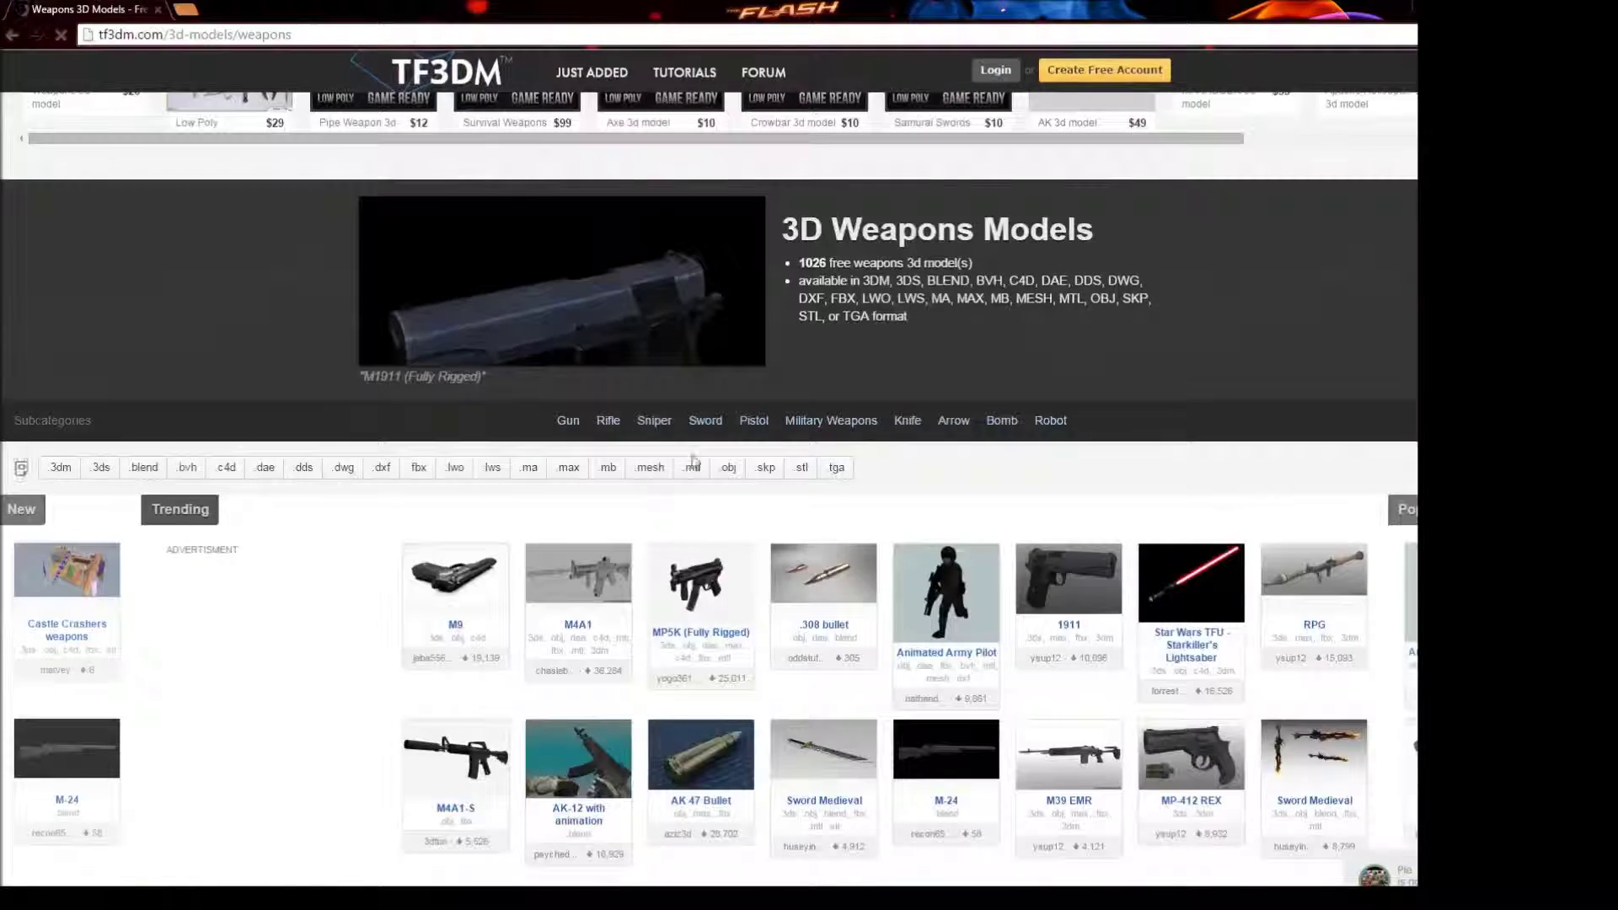
scroll(954, 447, "down", 1)
scroll(1005, 387, "down", 2)
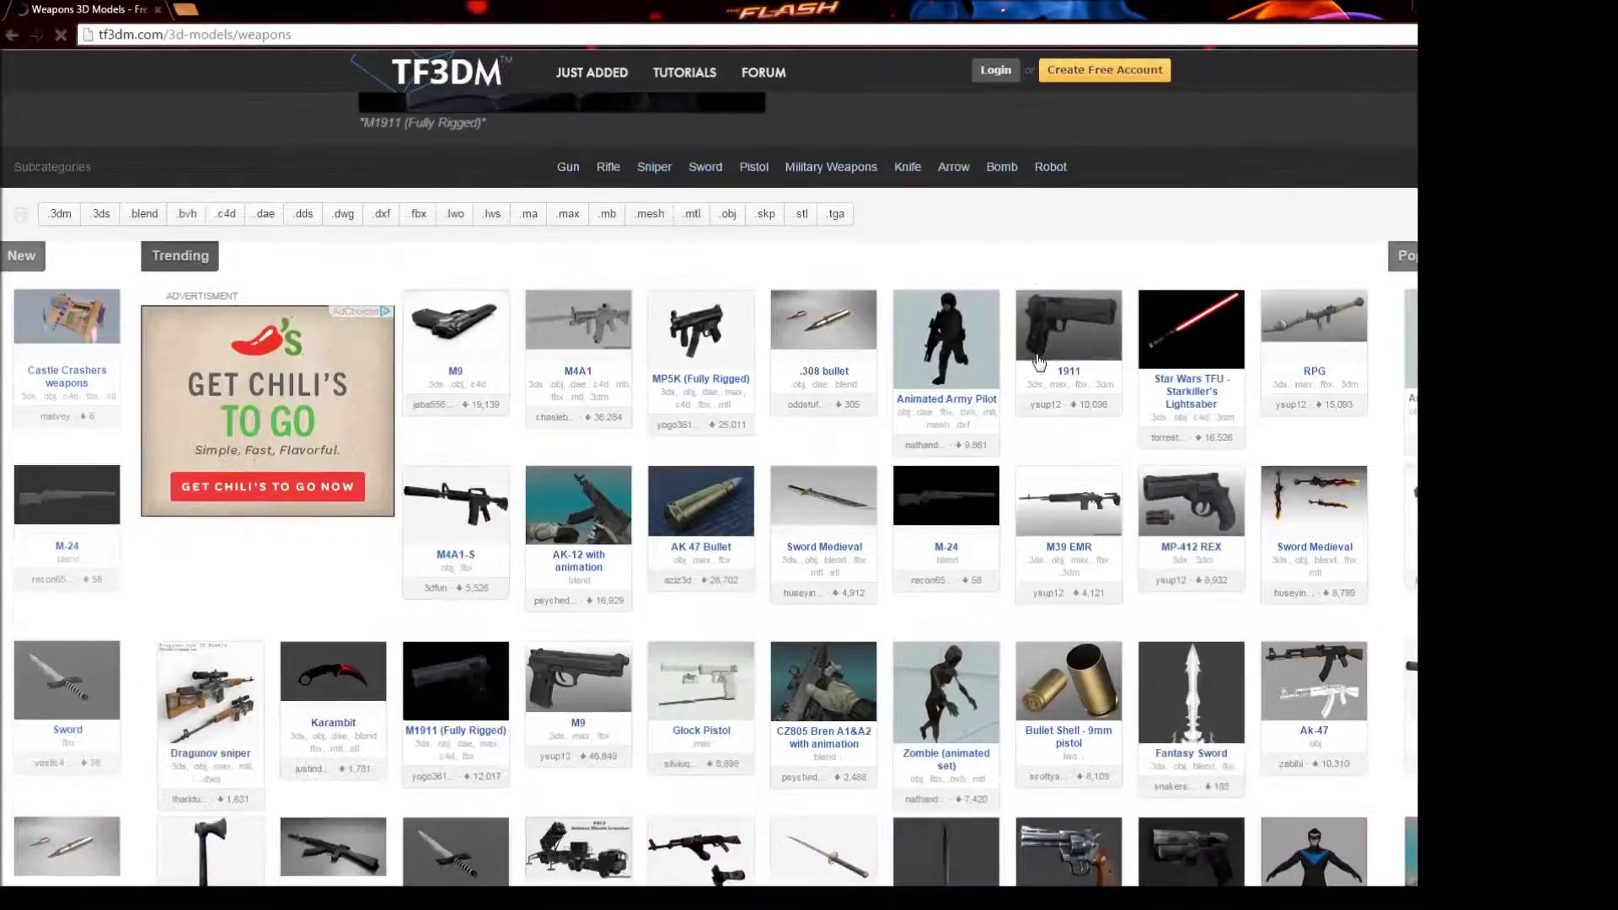
scroll(337, 800, "down", 2)
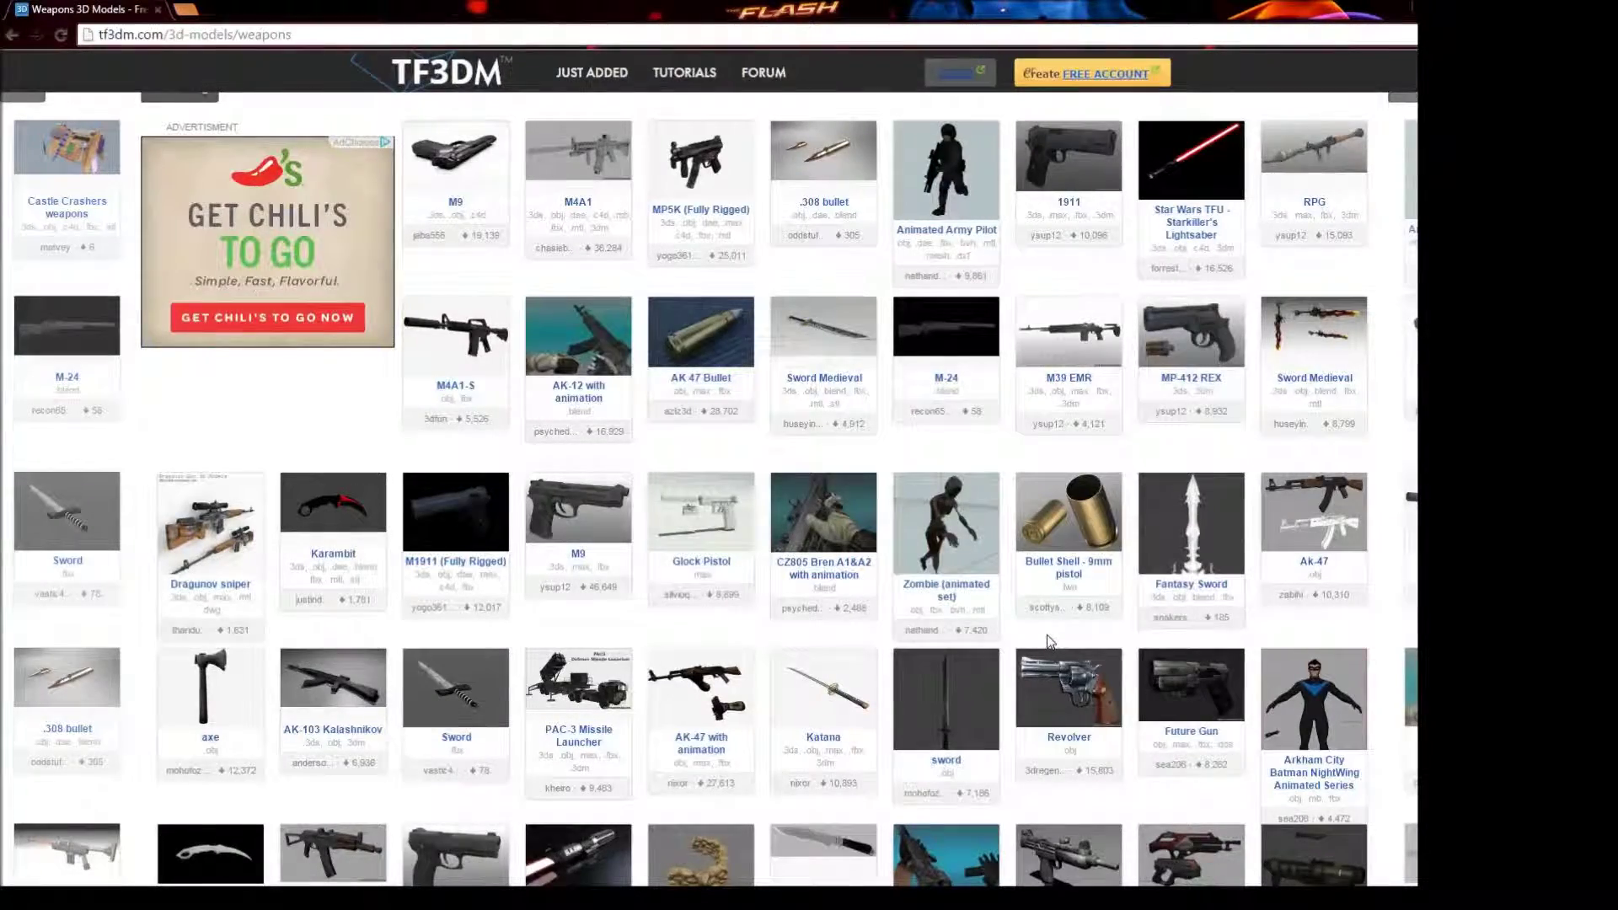
scroll(980, 597, "down", 2)
scroll(1056, 632, "down", 1)
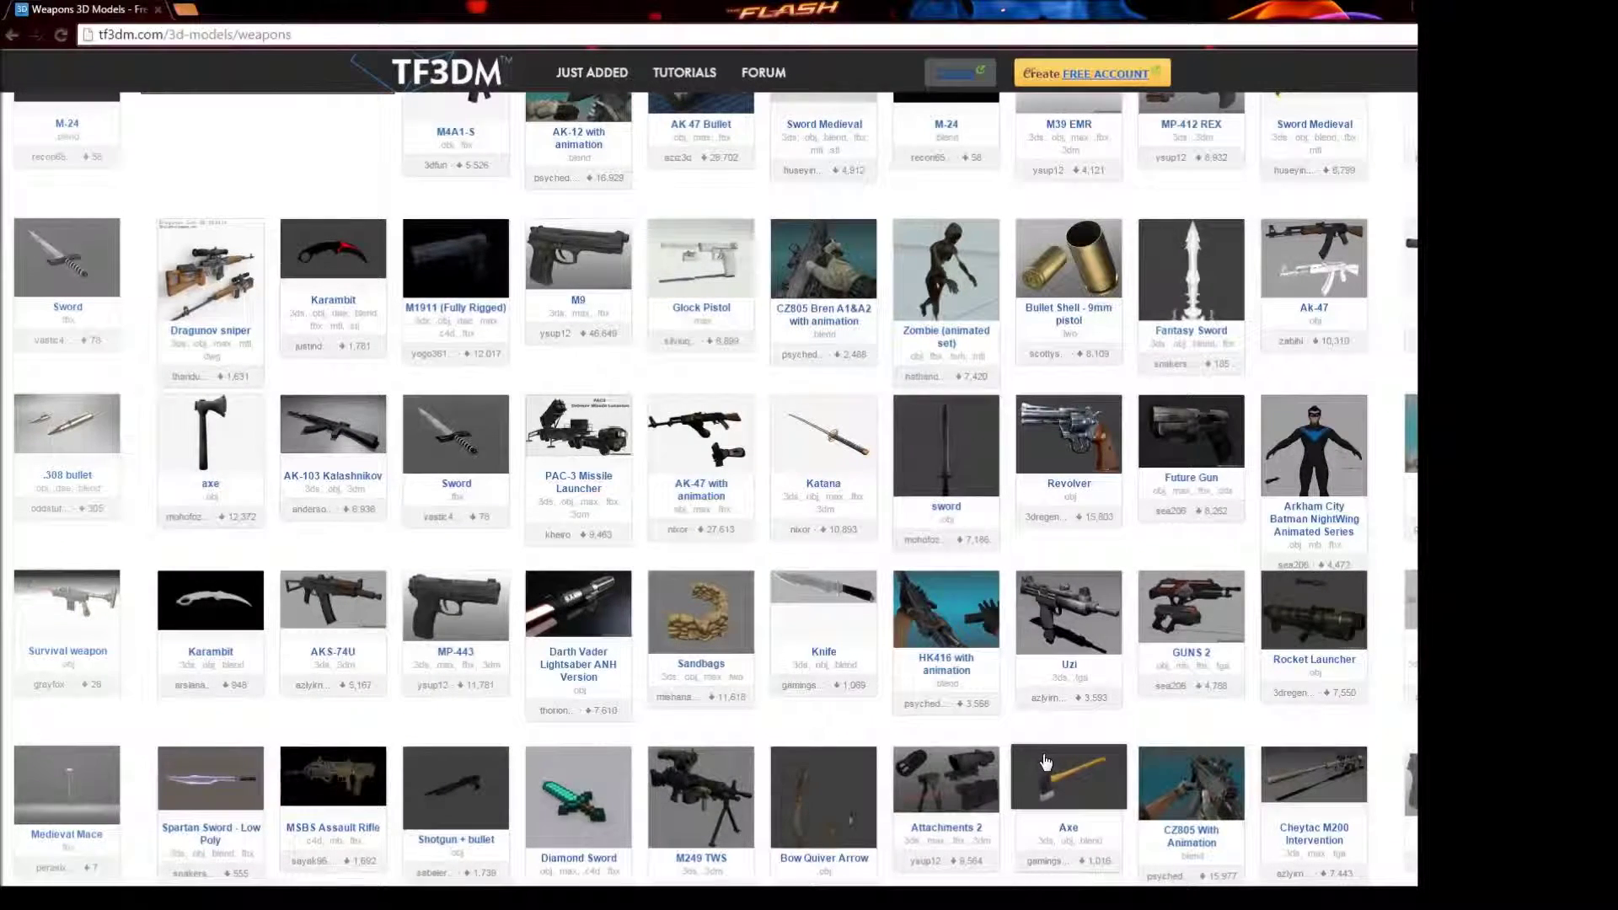
scroll(1045, 762, "up", 1)
Open the M39 EMR model page and start its download.
left_click(1096, 168)
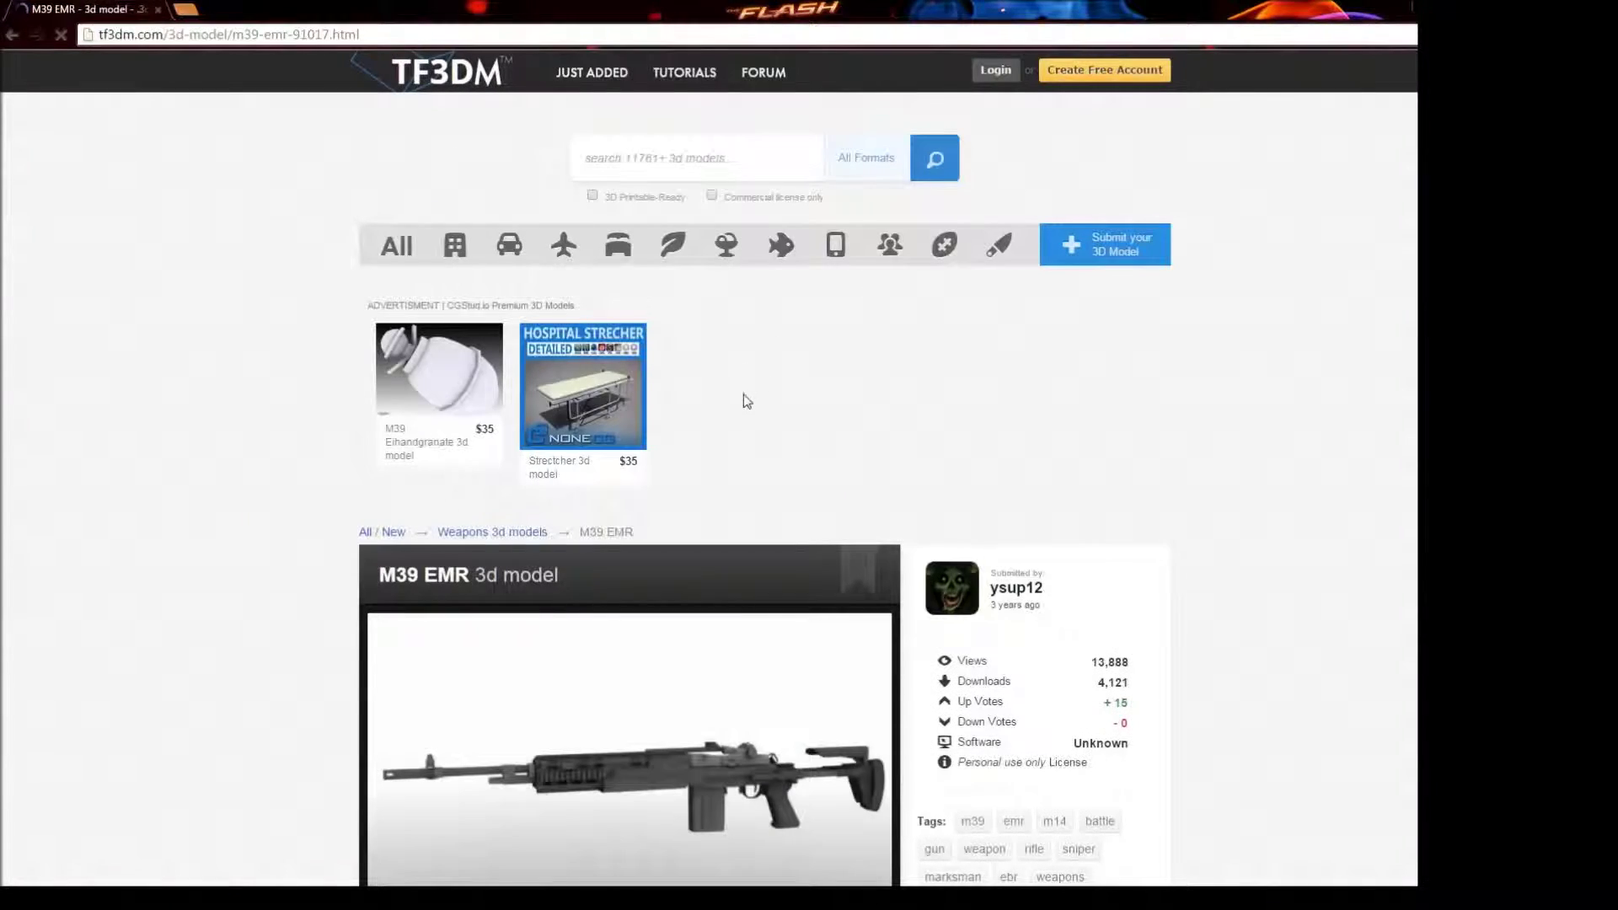
scroll(722, 426, "down", 1)
scroll(722, 426, "down", 4)
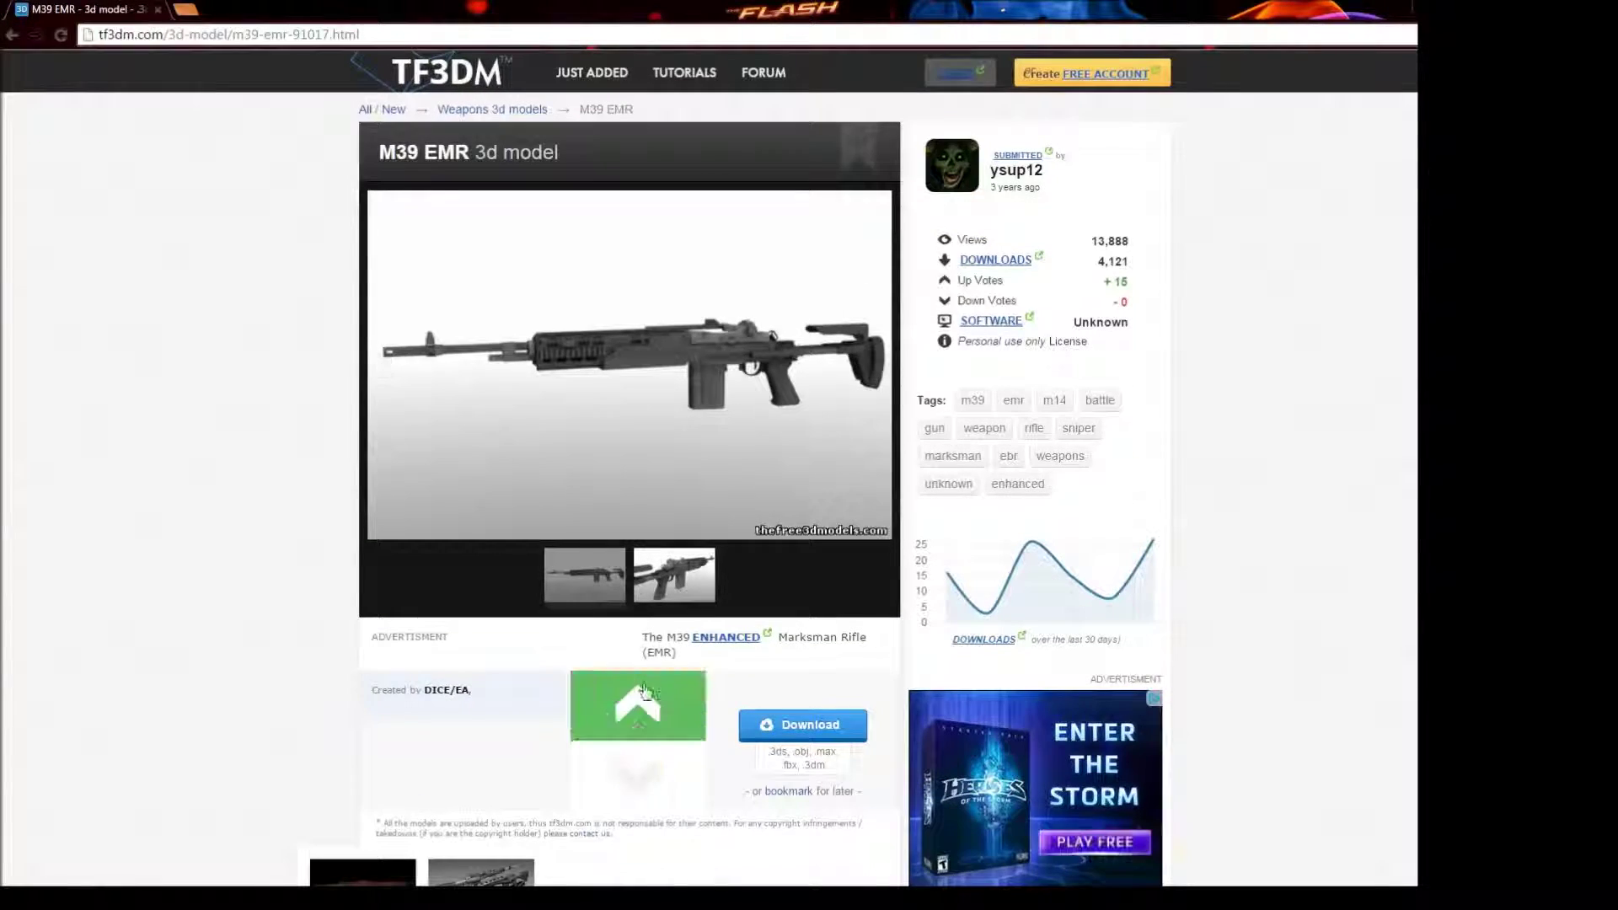
left_click(801, 722)
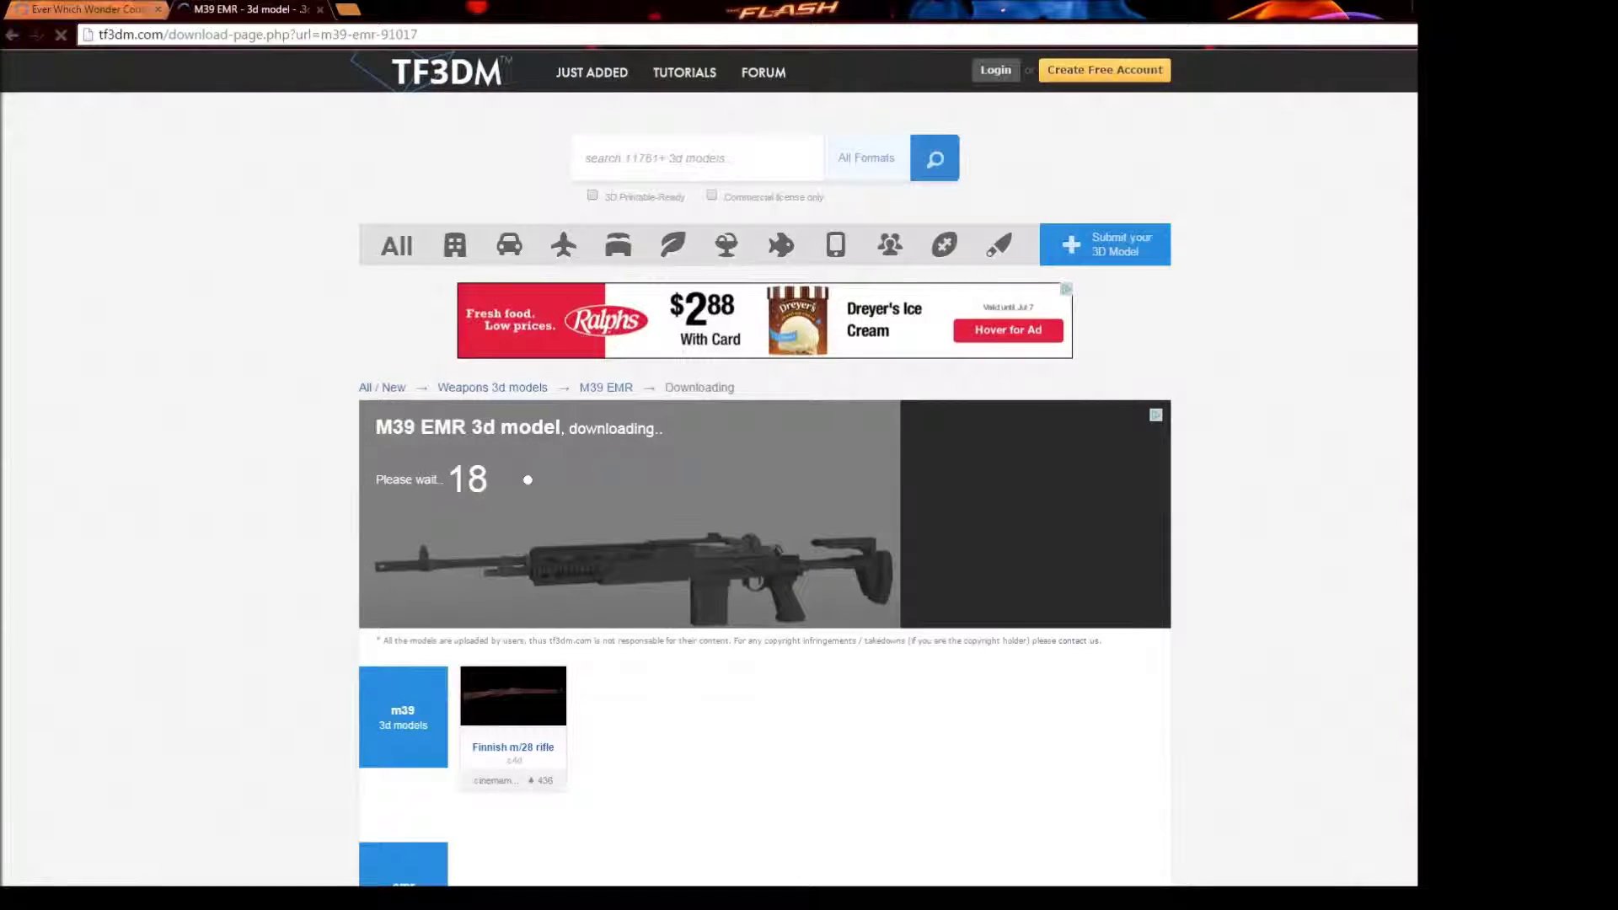
key("alt+Tab")
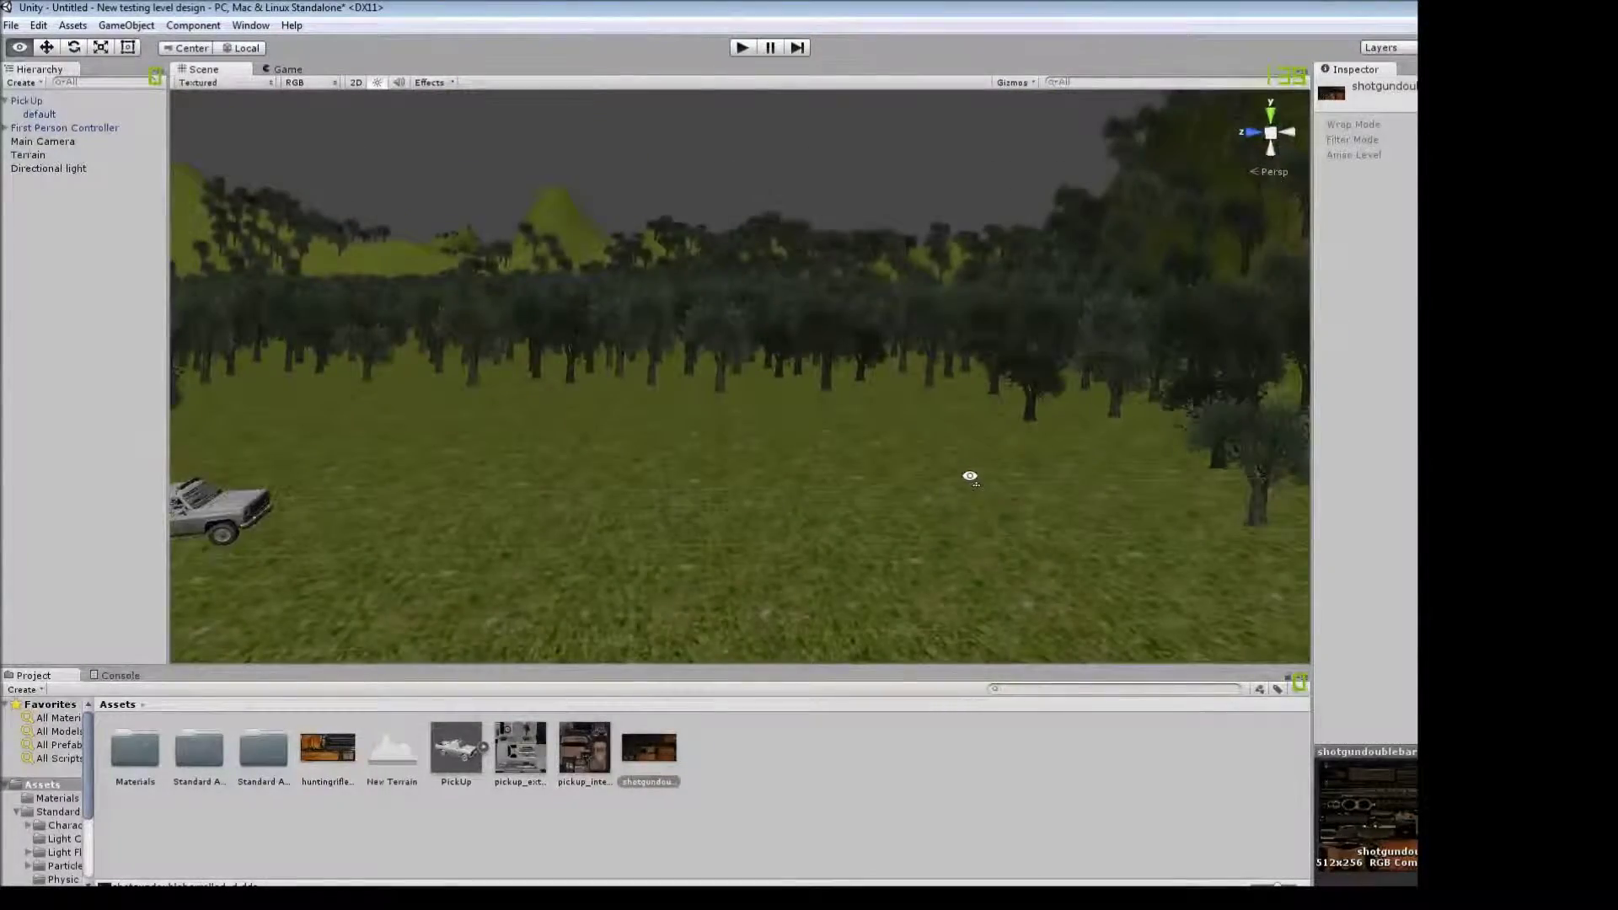
Slide the First Person Controller along X to Position X 215.
left_click_drag(639, 411, 554, 350)
mouse_move(553, 351)
right_mouse_down()
mouse_move(103, 478)
mouse_move(370, 427)
right_mouse_up()
left_click_drag(371, 427, 669, 506)
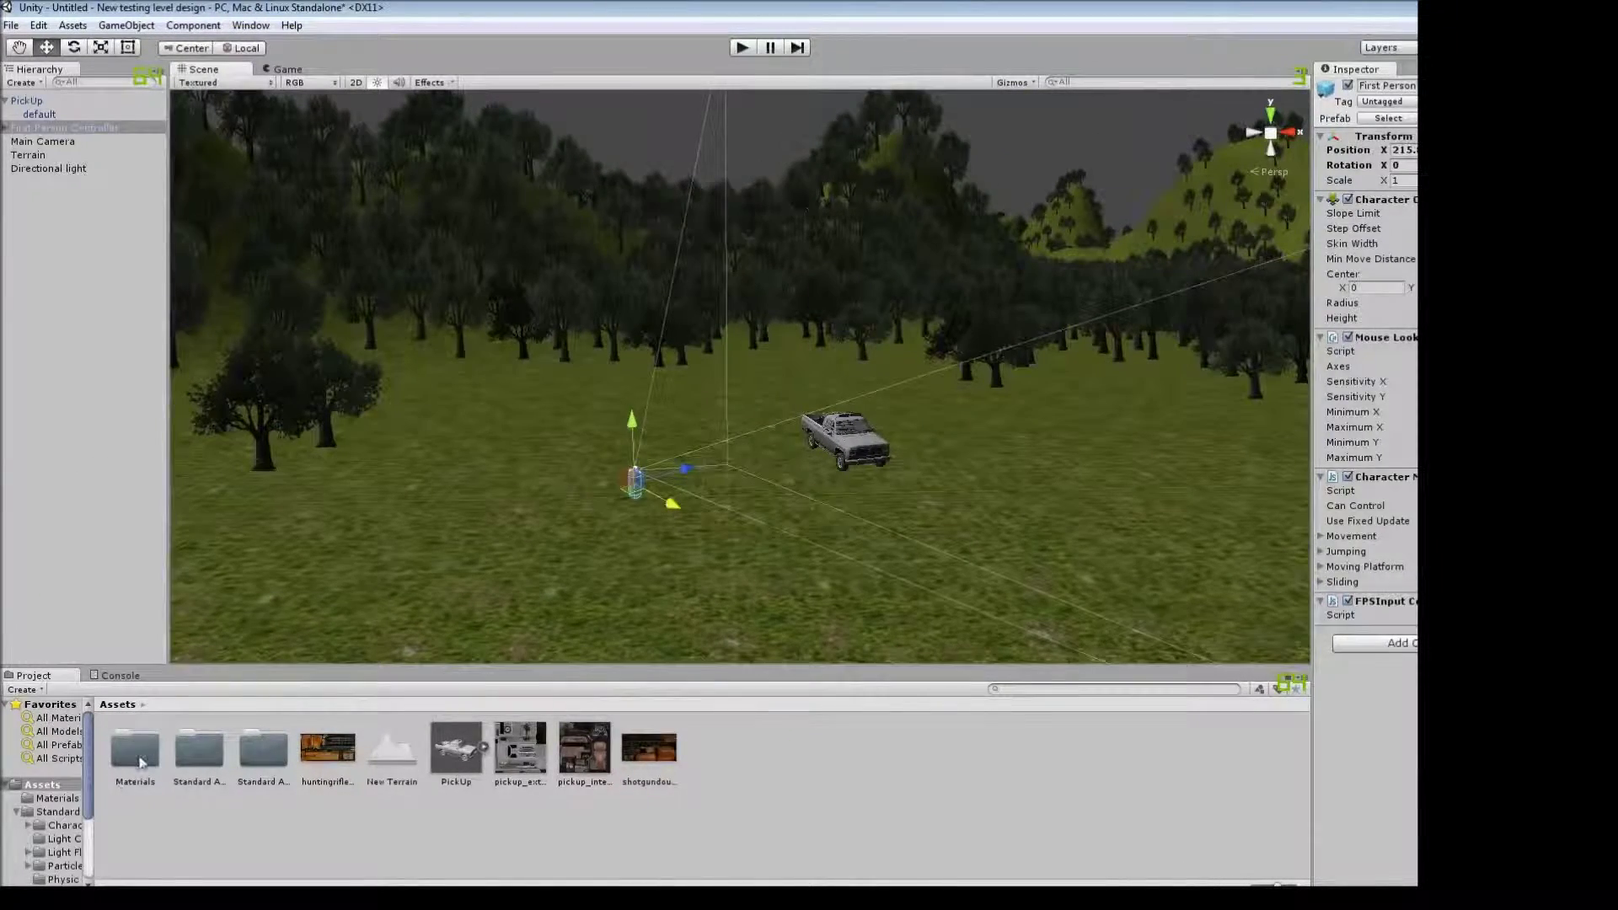
Open the Standard Assets Skyboxes folder in the Project panel.
left_click(57, 812)
double_click(584, 749)
left_click(208, 763)
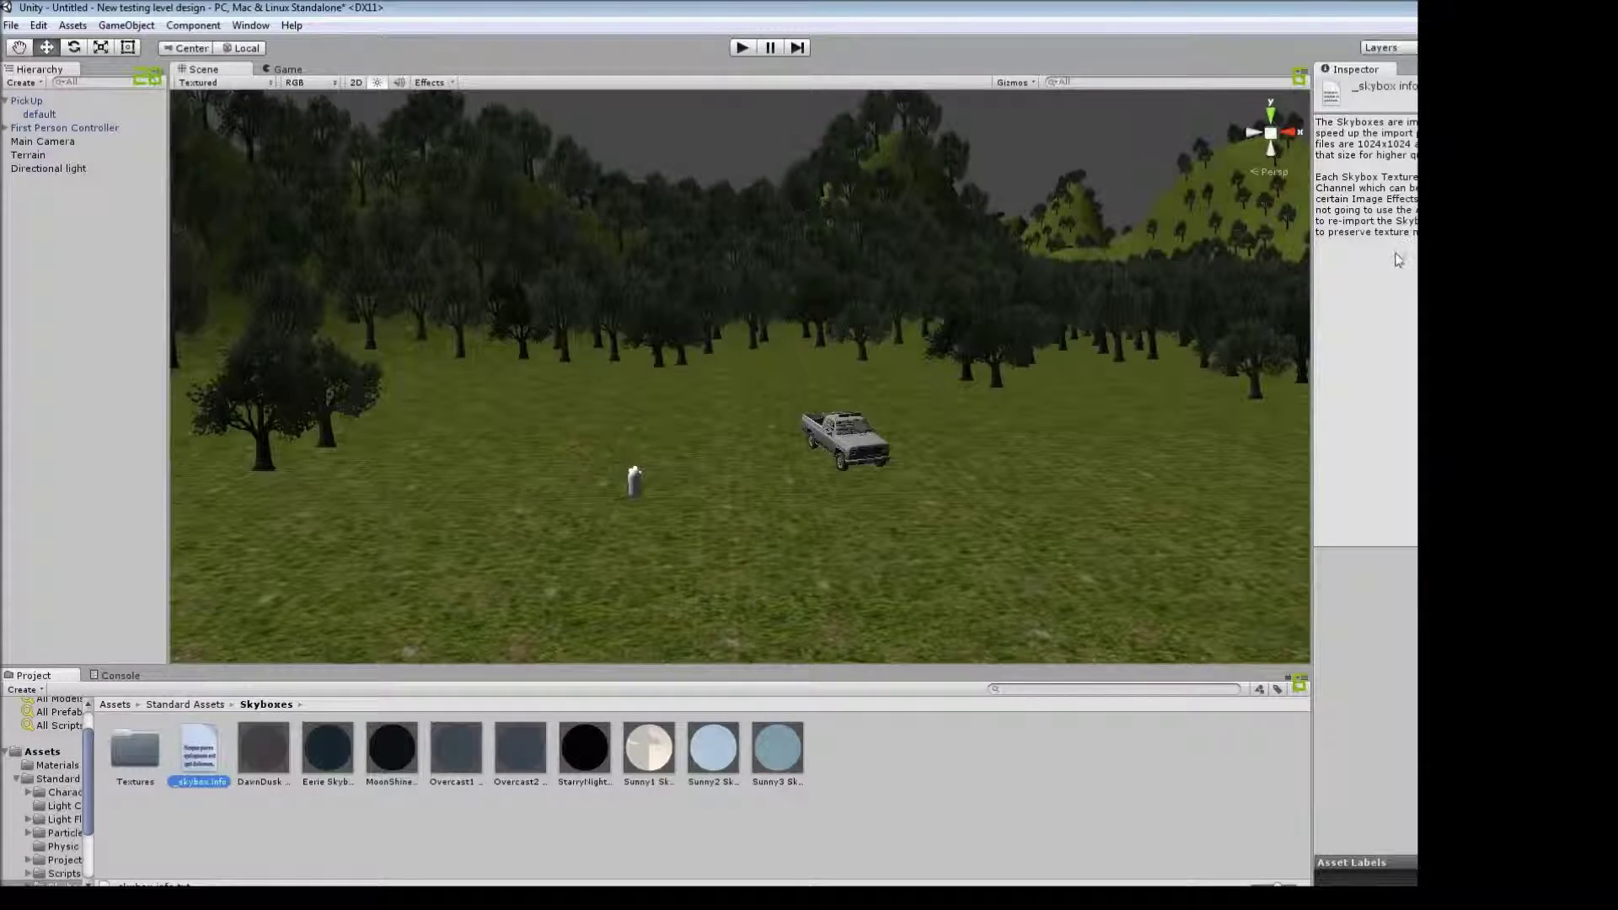
Set the Render Settings skybox material to the starry night skybox found by filtering 'starry'.
left_click(72, 25)
left_click(42, 365)
left_click(39, 25)
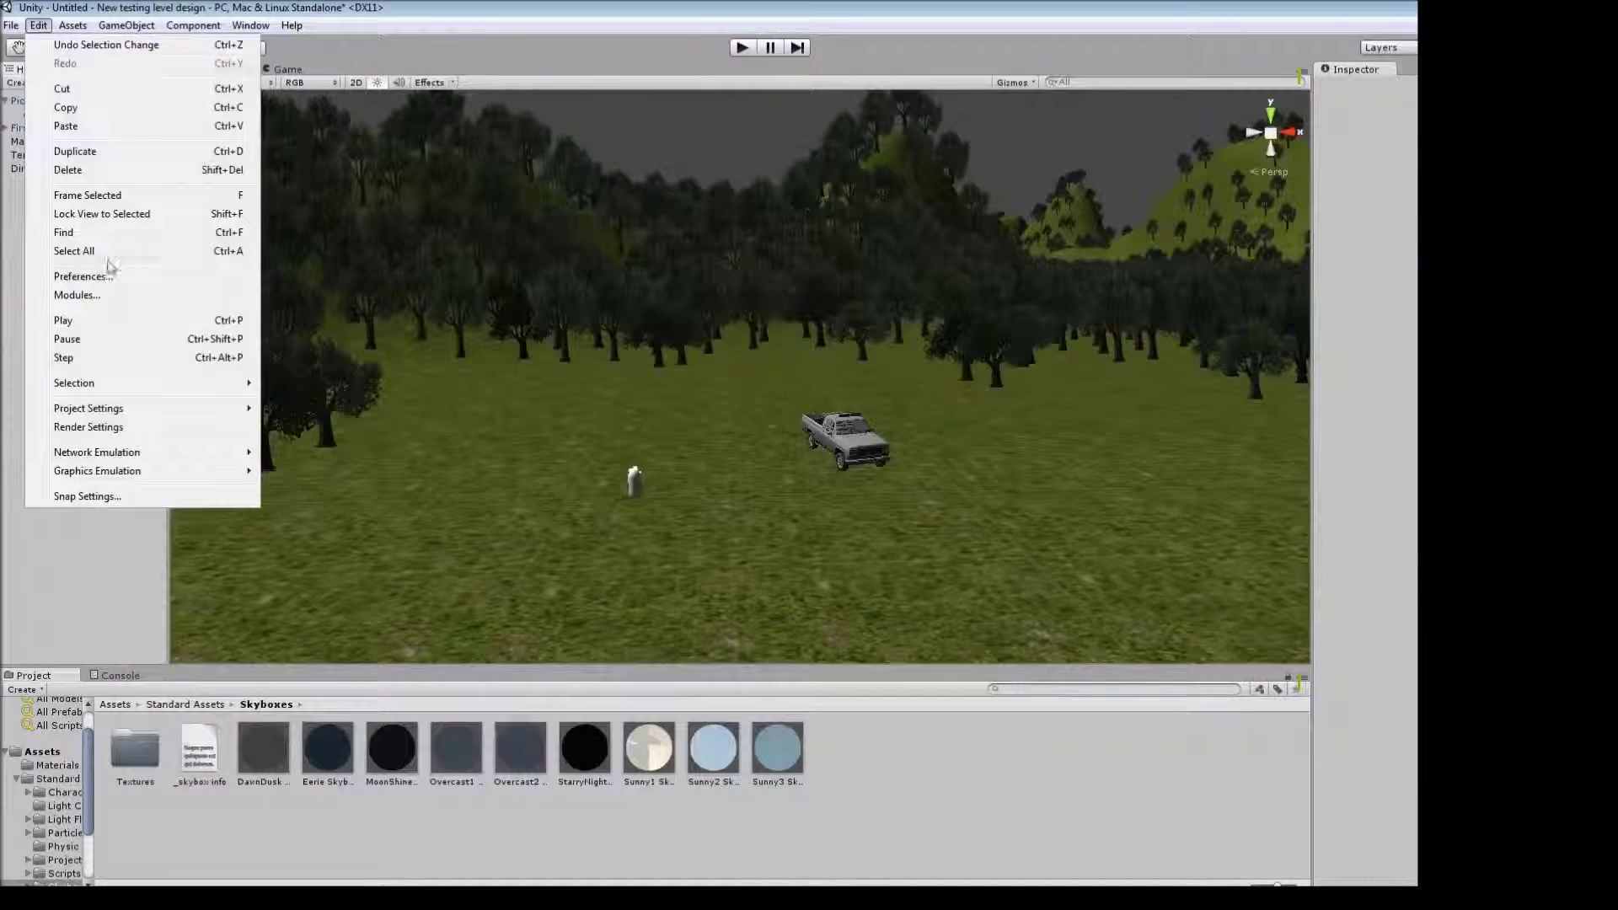
left_click(67, 426)
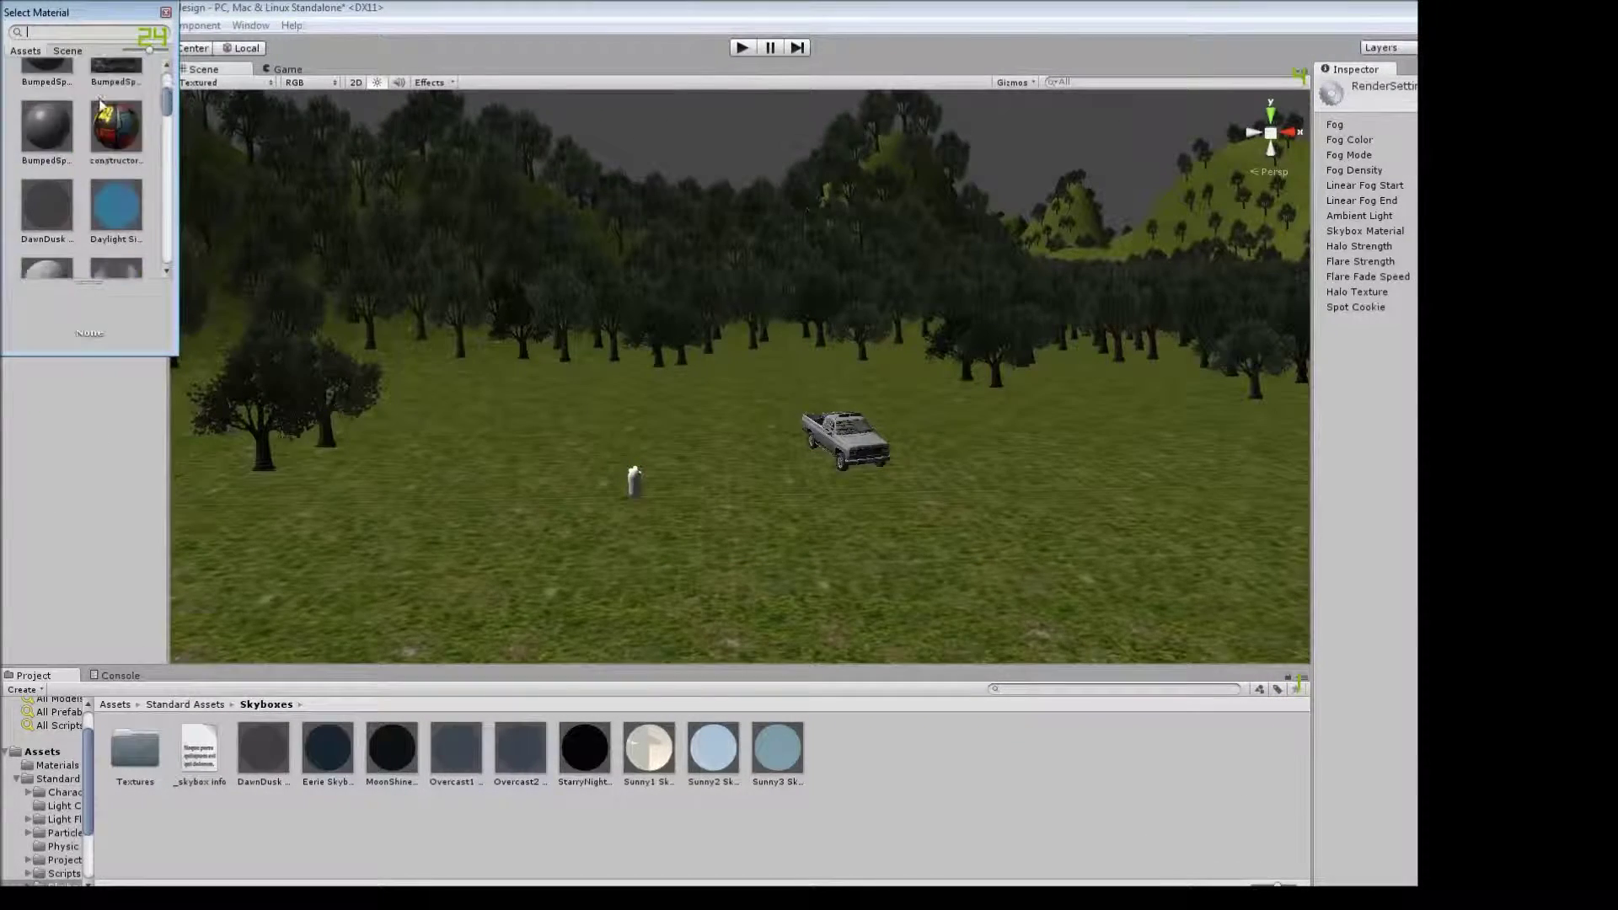
scroll(100, 118, "down", 6)
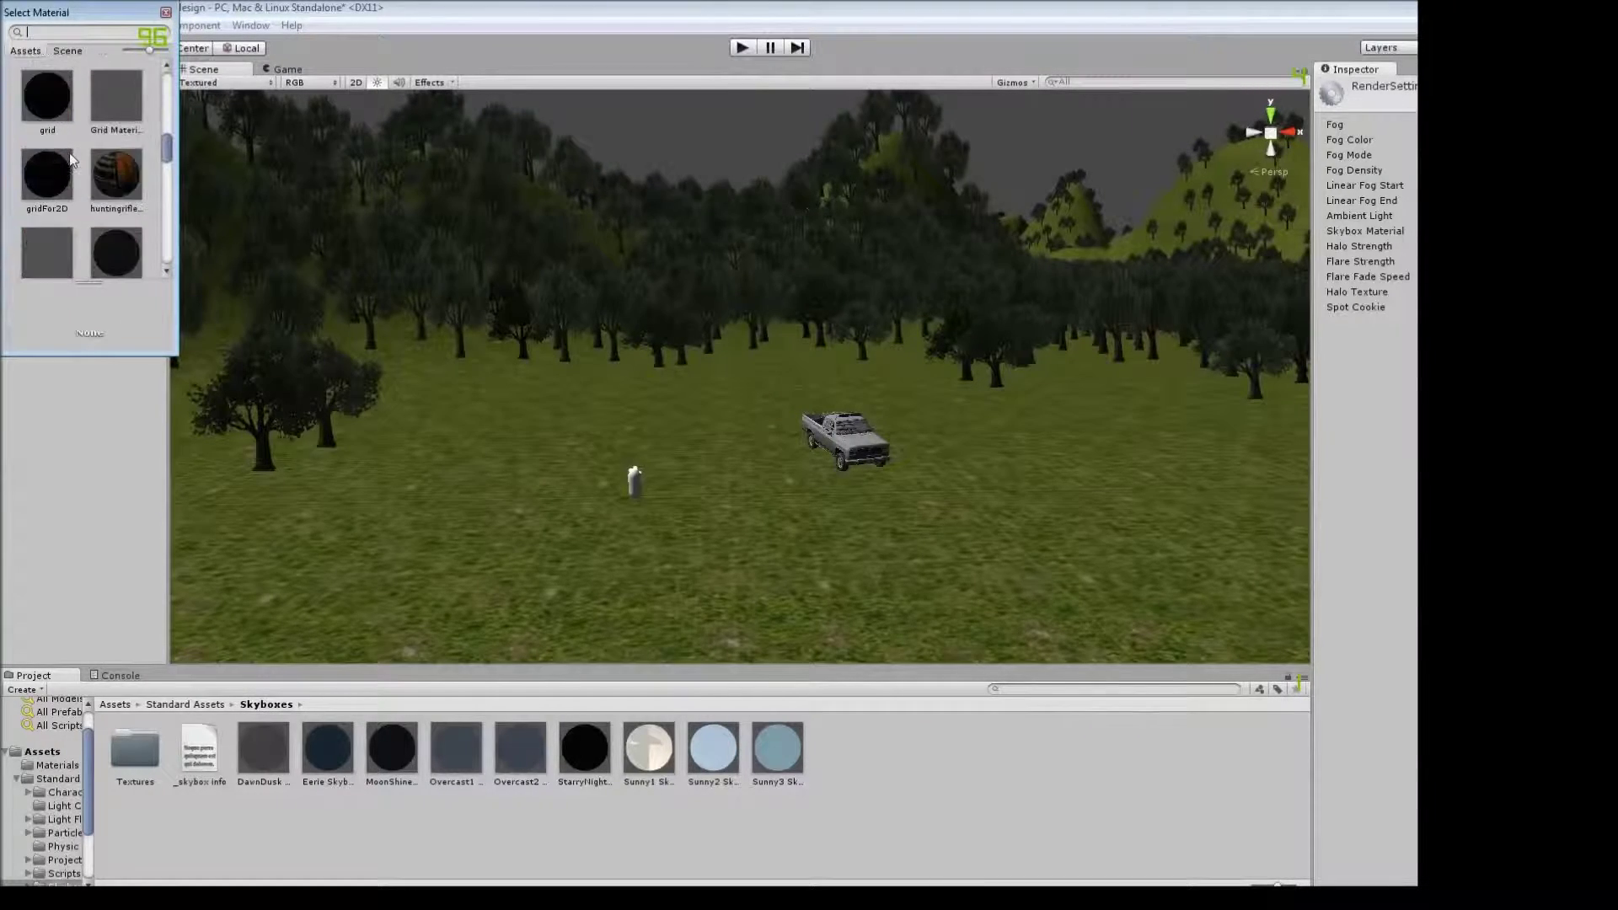
type("starry")
left_click(109, 81)
double_click(109, 81)
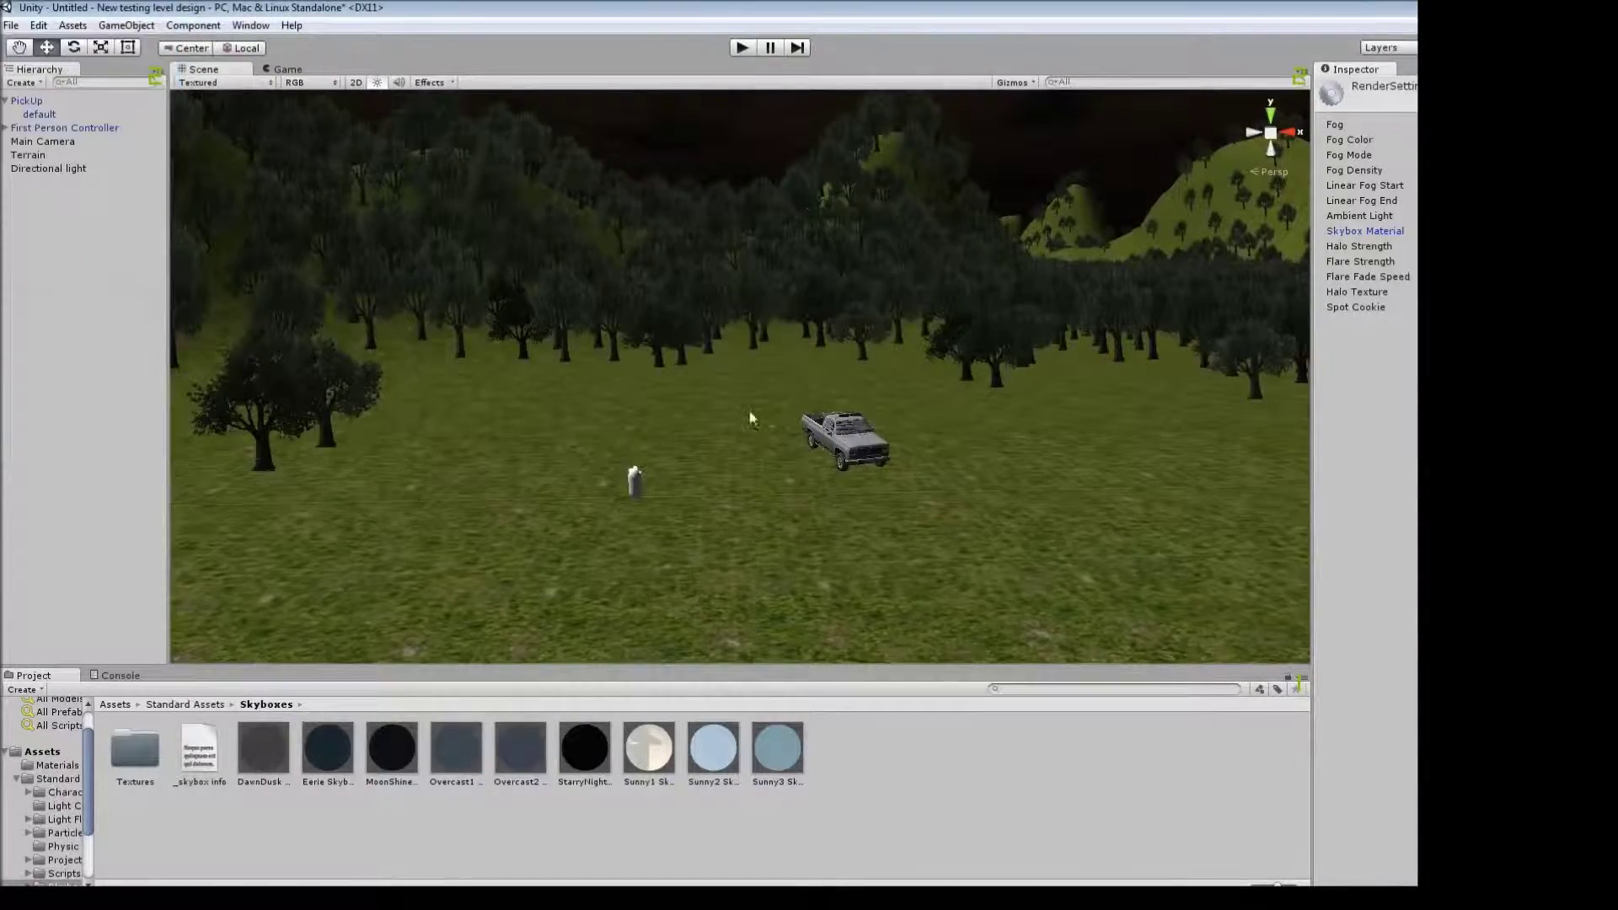
right_click_drag(750, 419, 1231, 268)
double_click(48, 168)
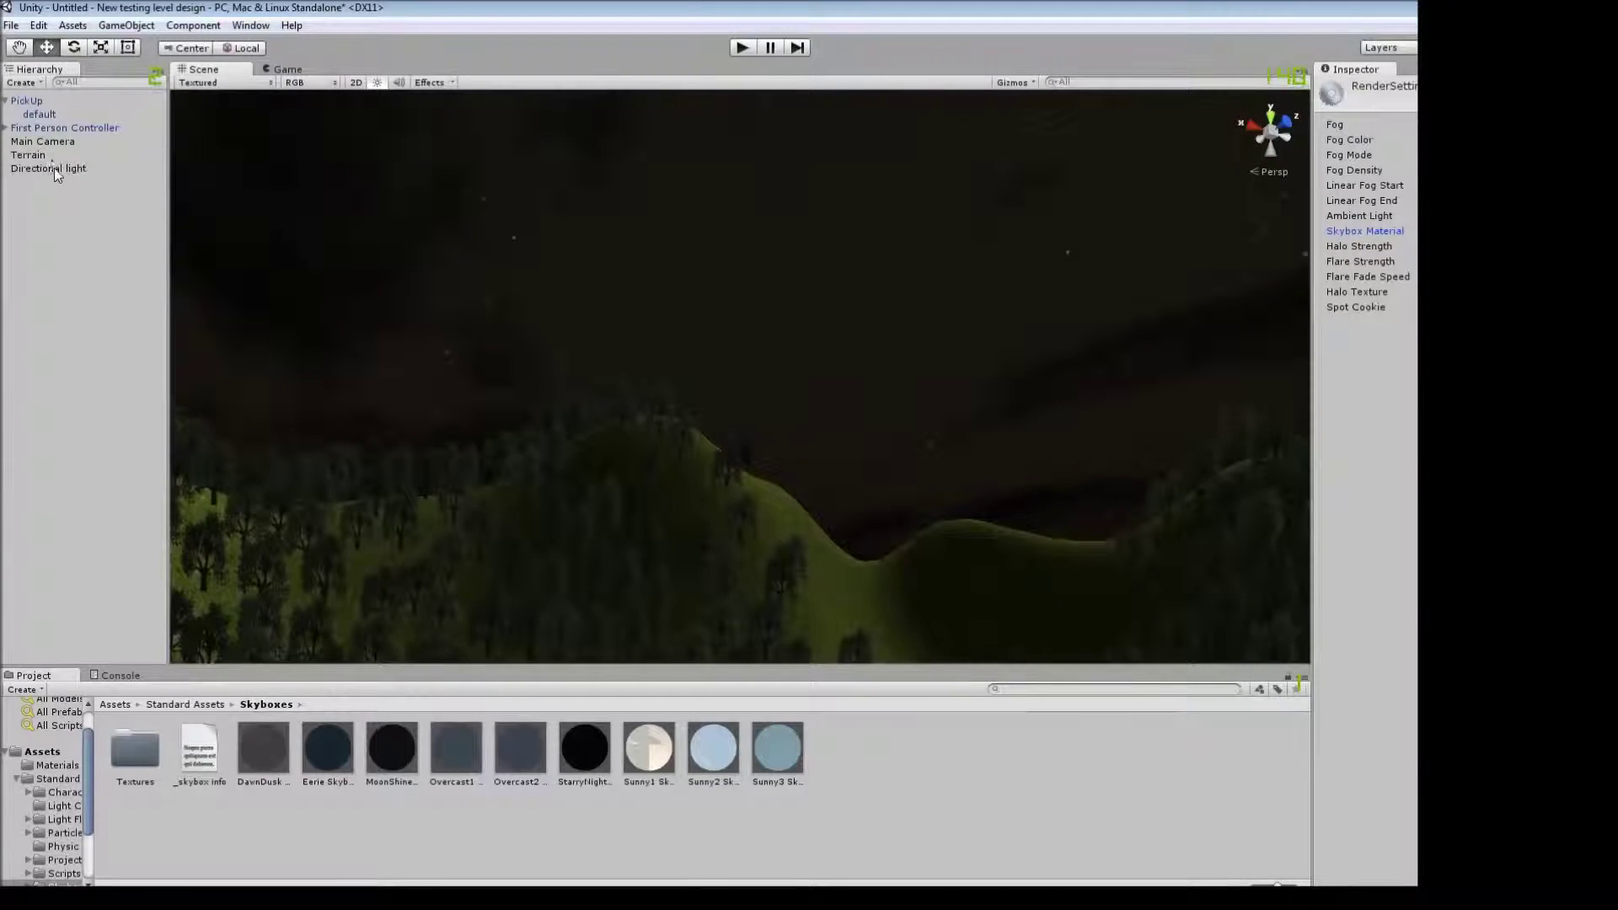
Lower the directional light's intensity.
left_click(1373, 218)
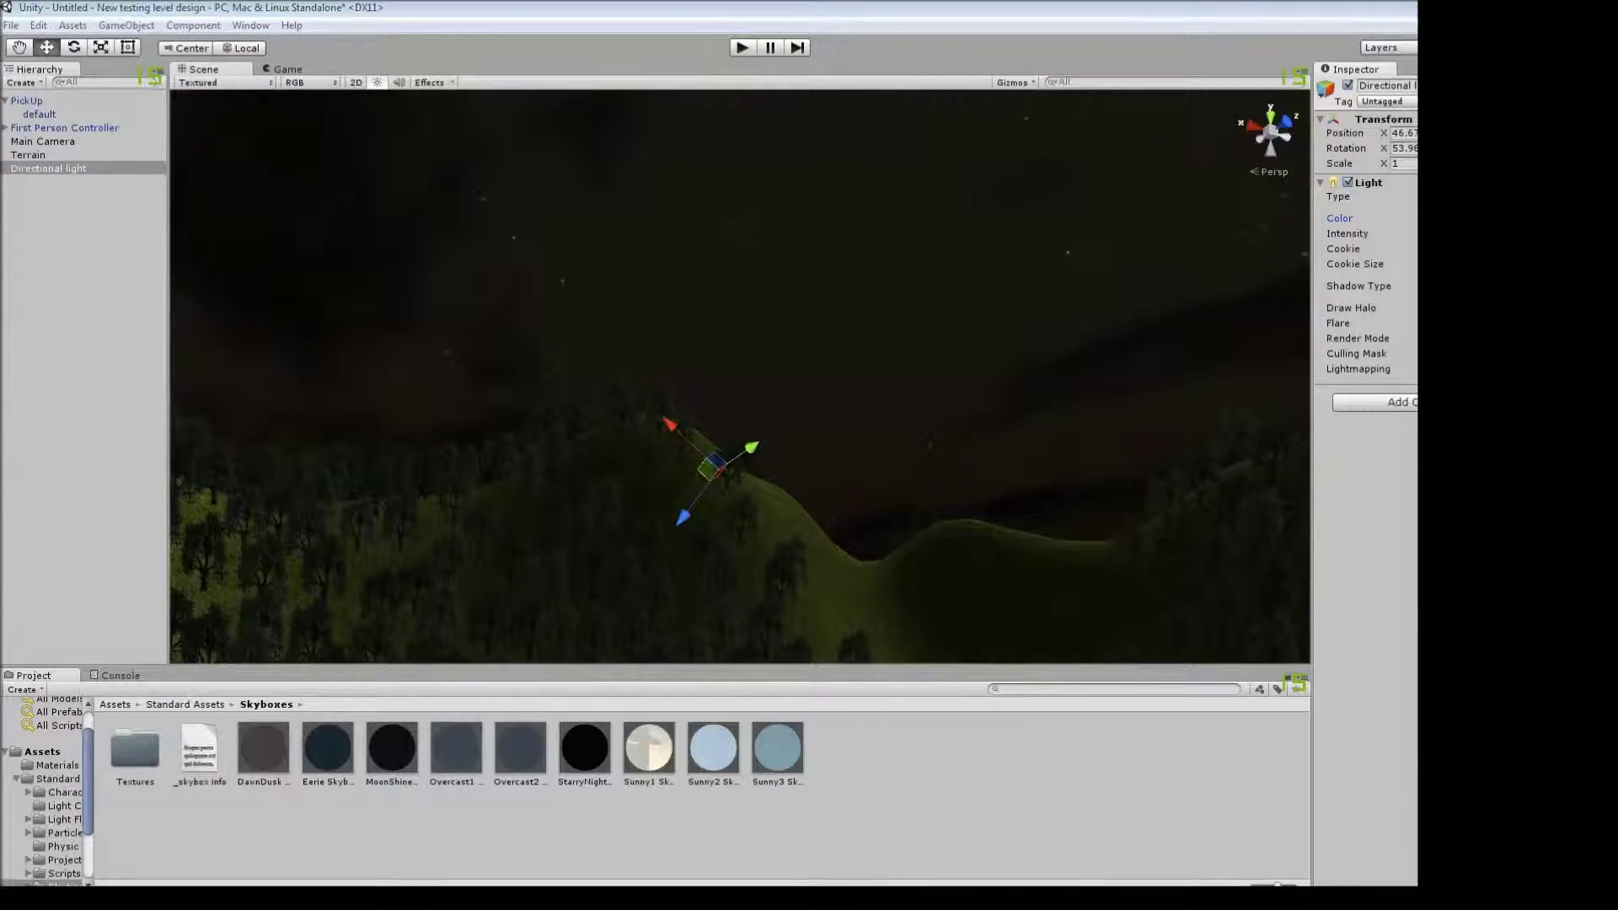
left_click_drag(1348, 233, 1412, 240)
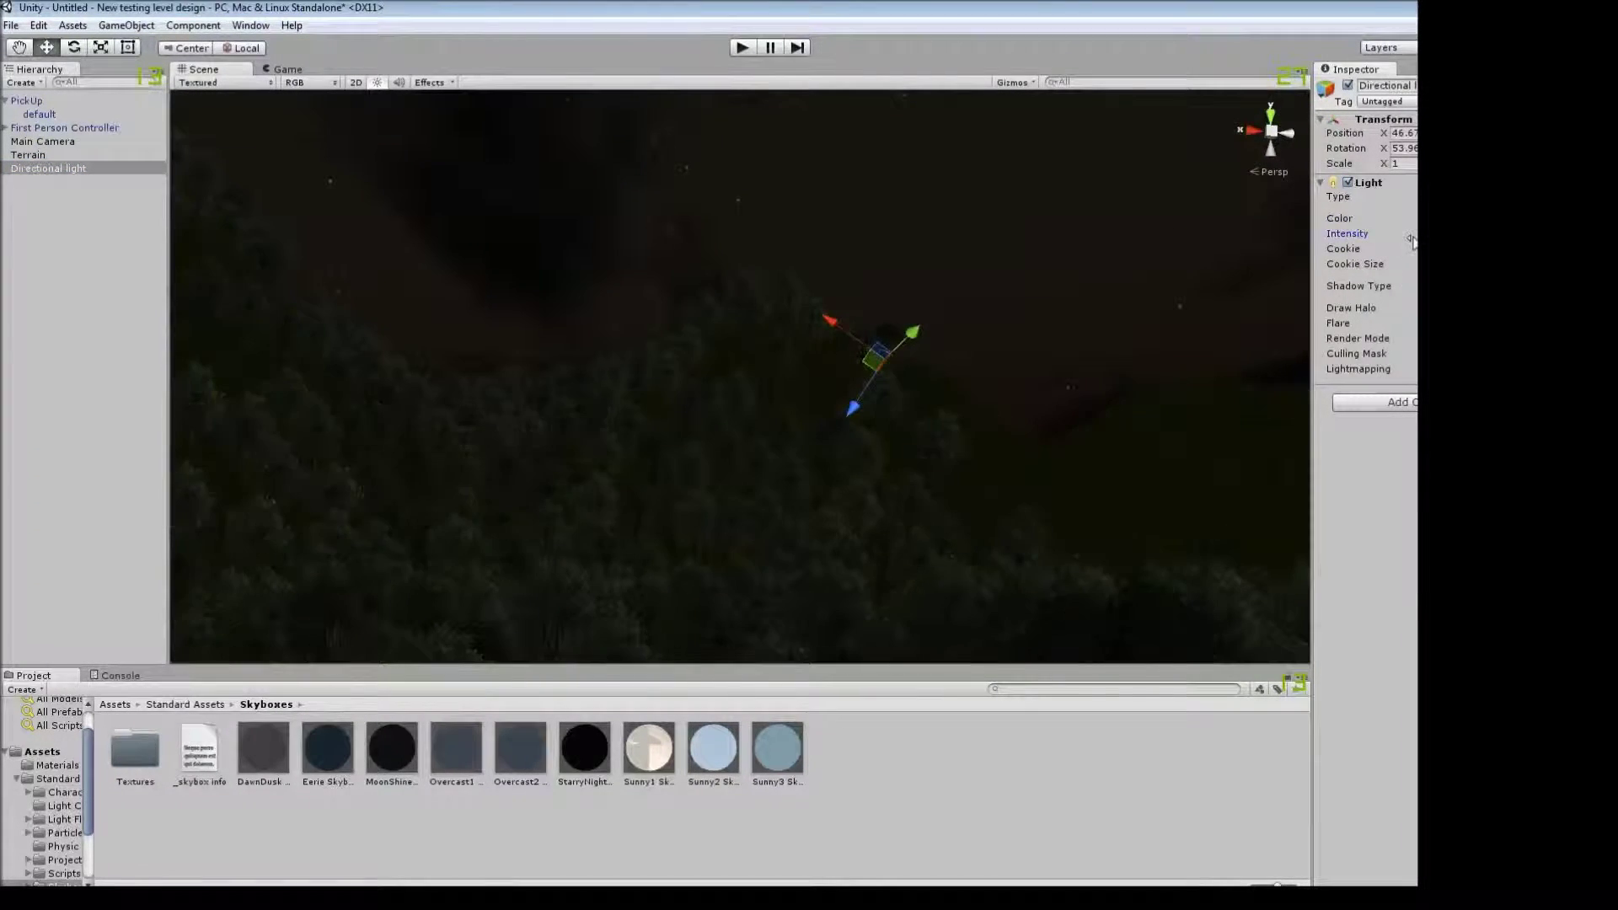
mouse_move(765, 437)
left_mouse_down("alt")
mouse_move(885, 389)
mouse_move(693, 371)
left_mouse_up("alt")
Move the directional light to X 309 and tilt it to Rotation X about 12.6.
left_click_drag(732, 459, 896, 355)
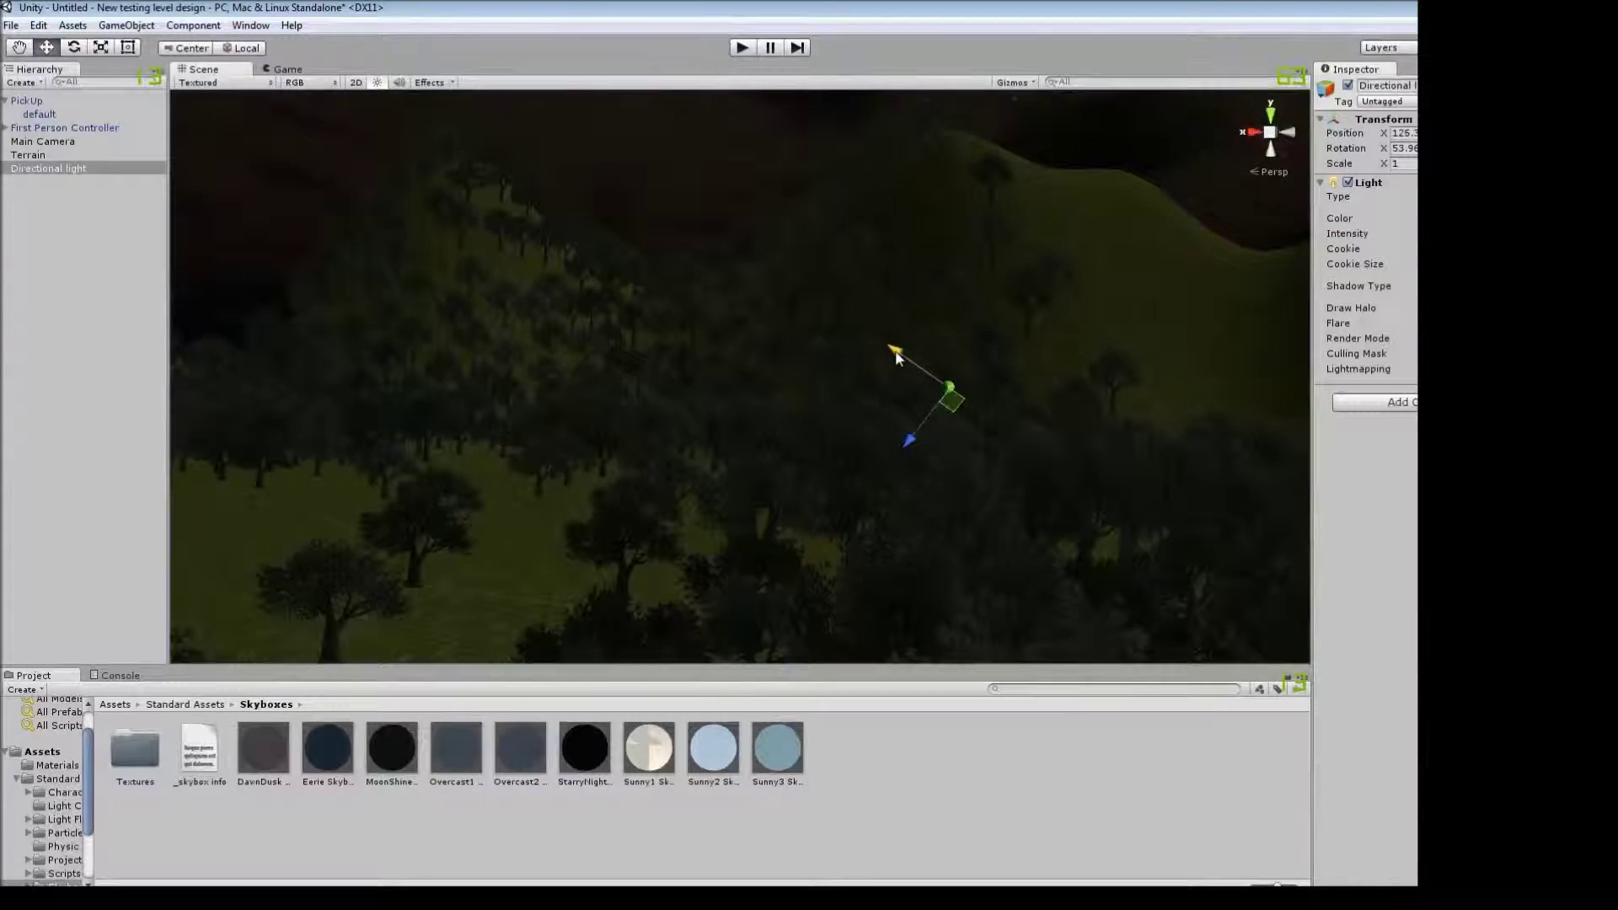
left_click_drag(459, 209, 823, 349, "alt")
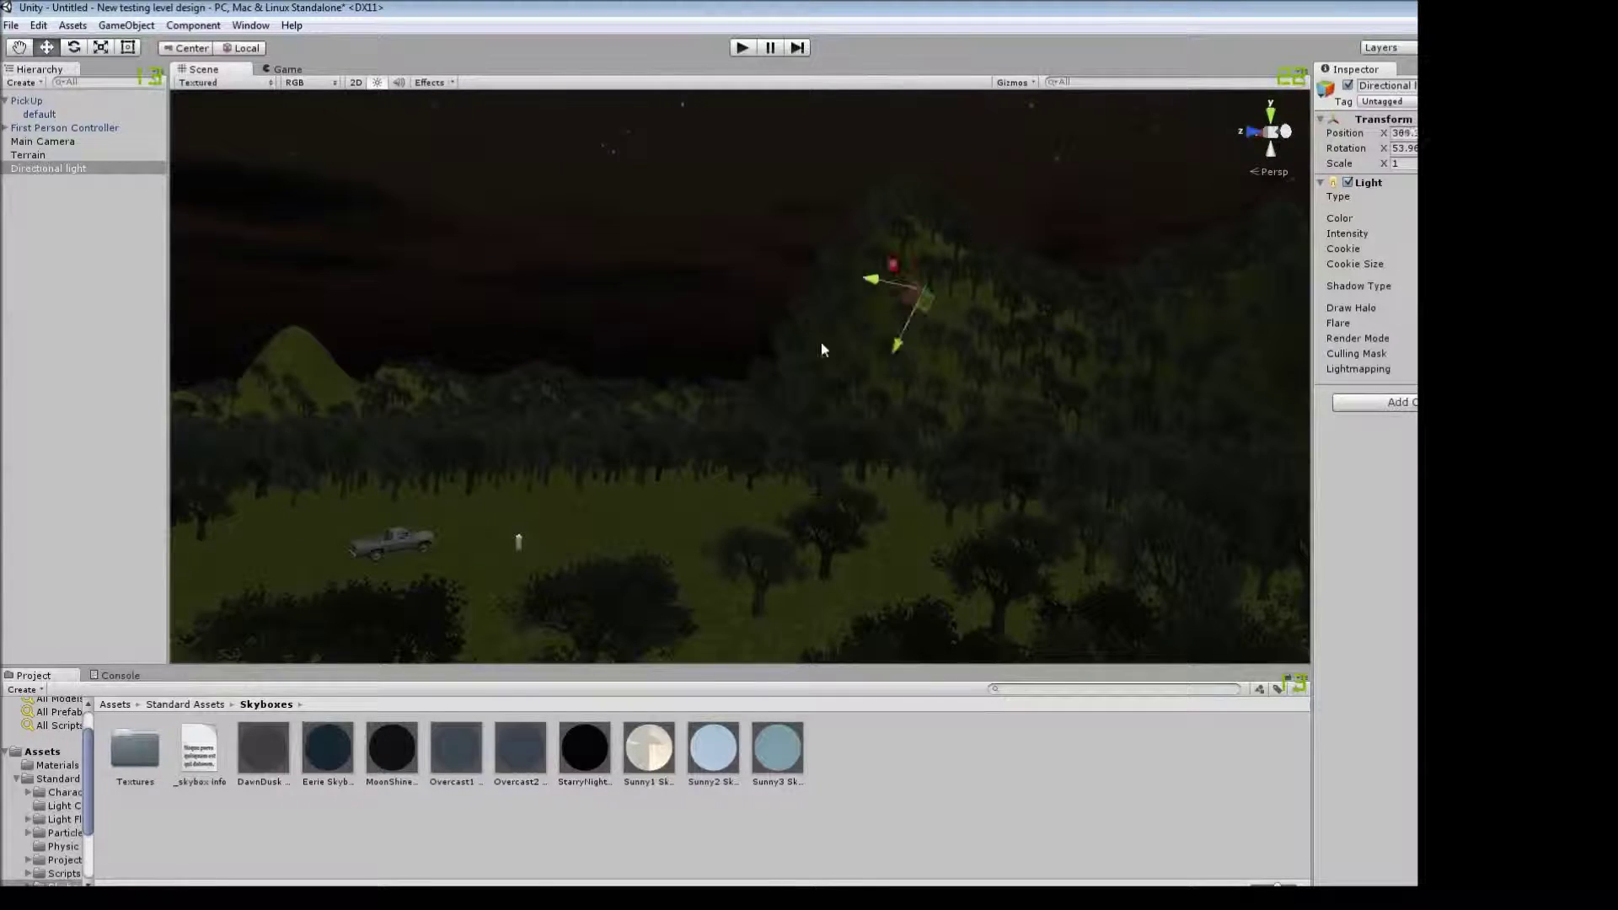
left_click_drag(354, 313, 576, 308)
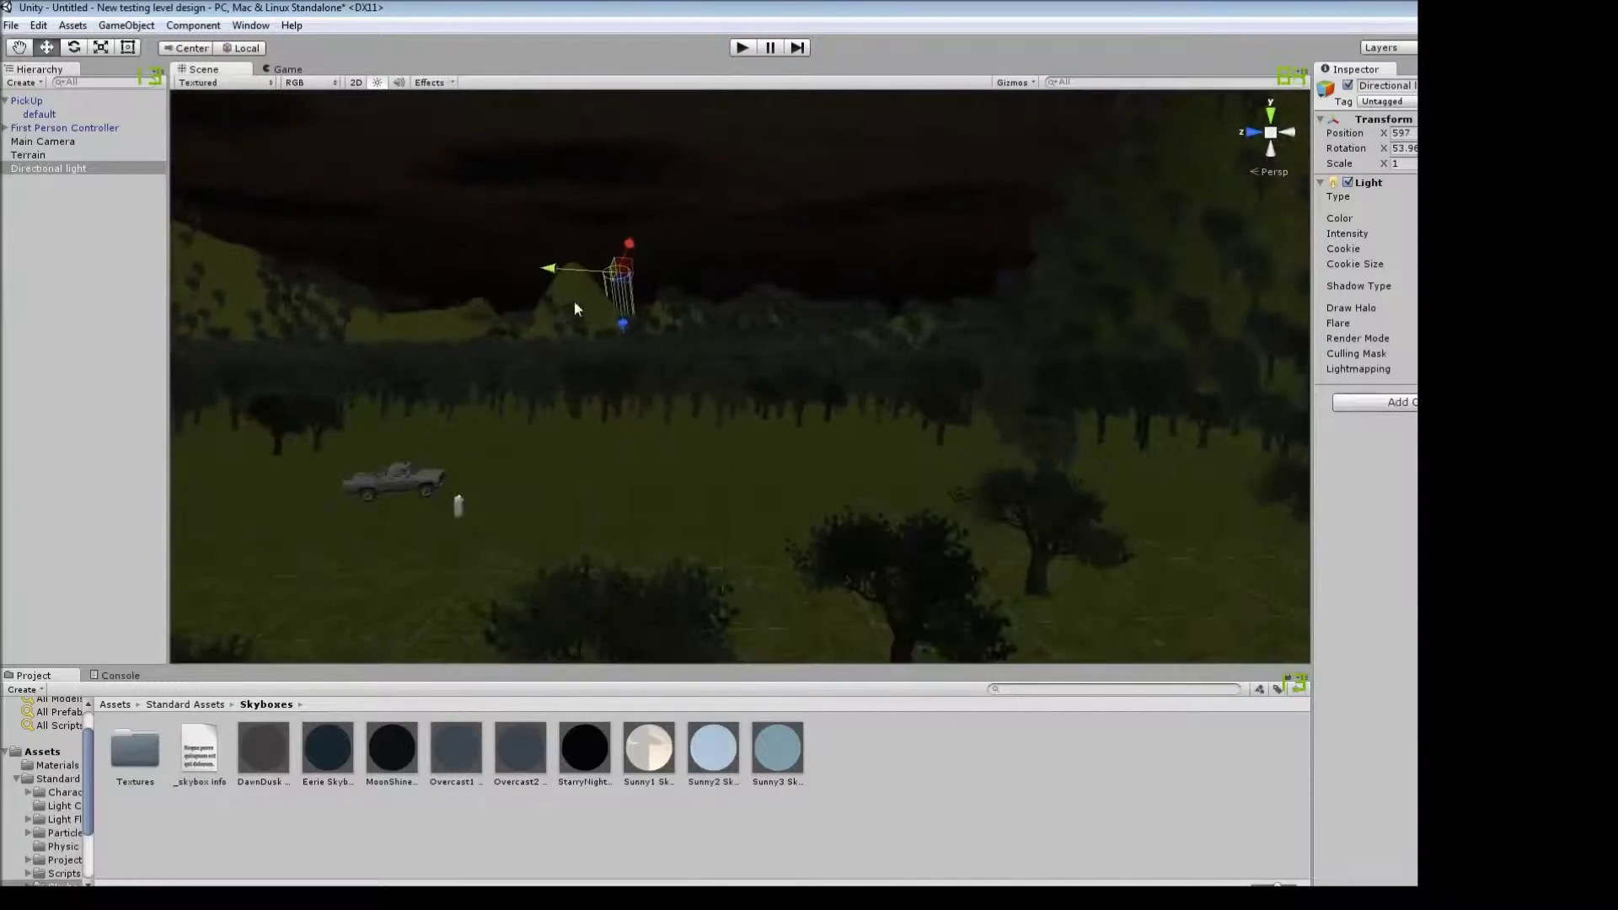
key("e")
left_click_drag(498, 275, 365, 142)
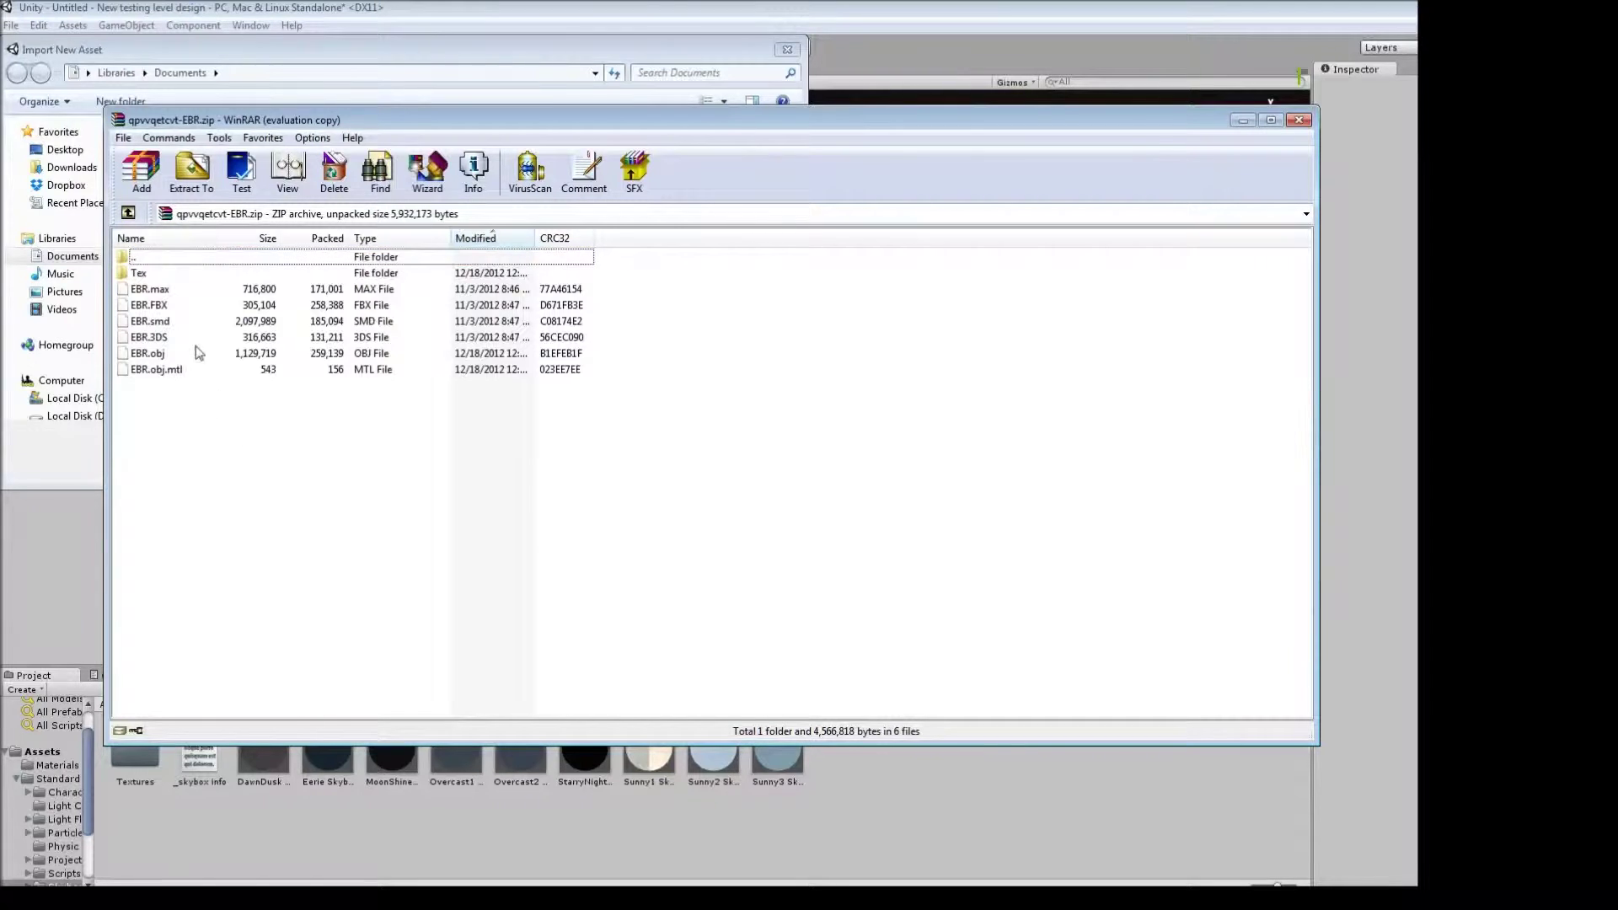
Select EBR.obj in the EBR archive, then close WinRAR.
left_click(200, 353)
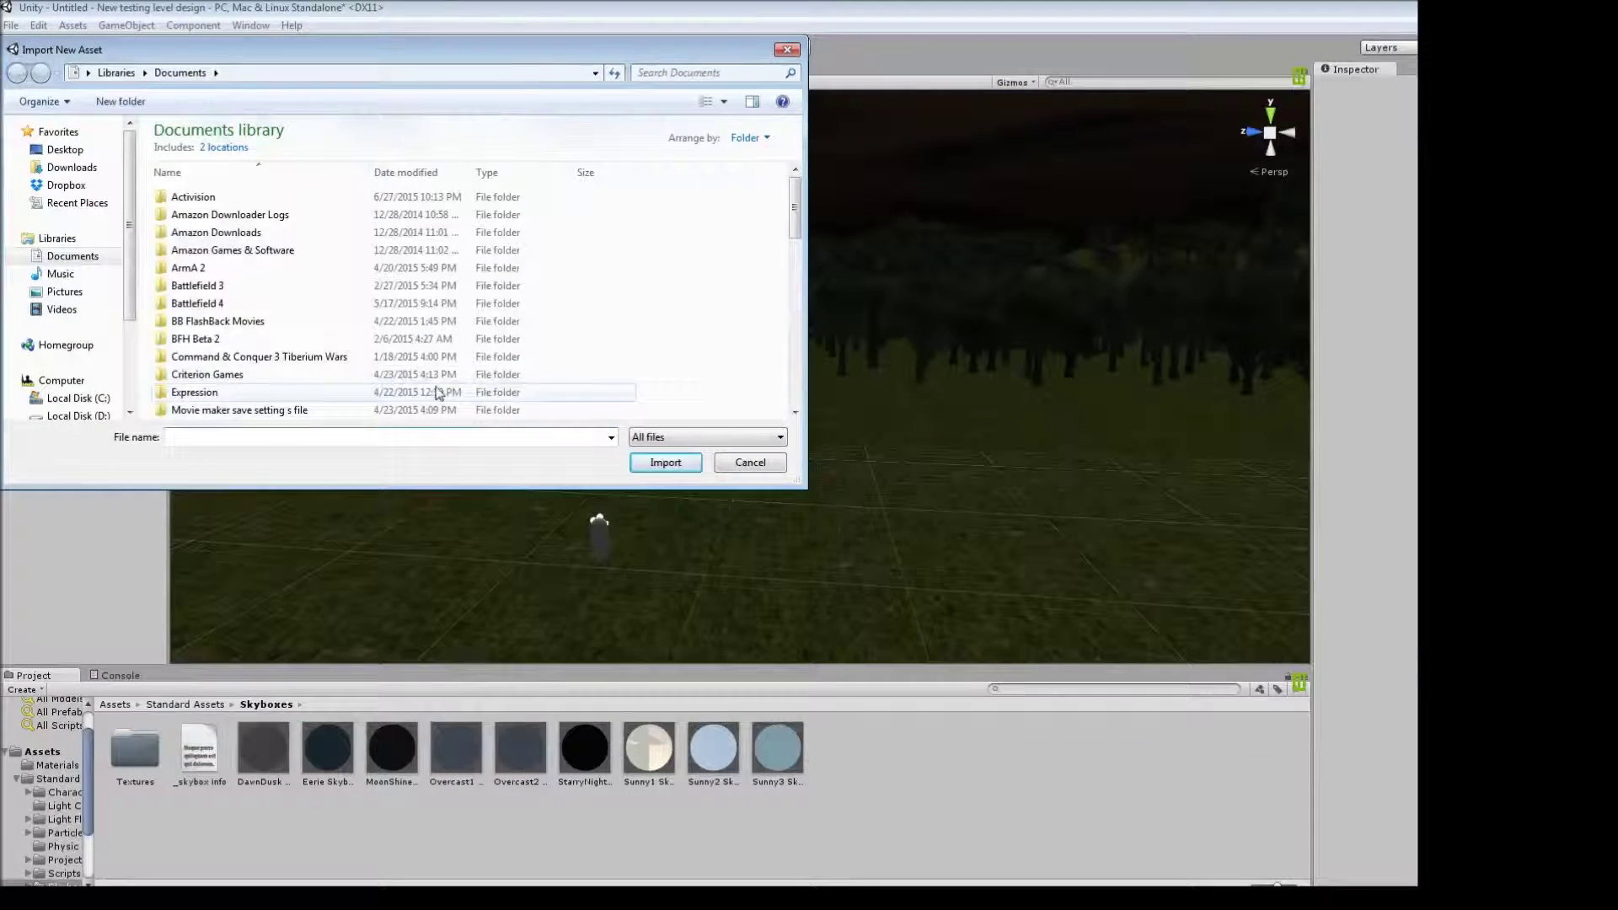
left_click_drag(795, 210, 796, 378)
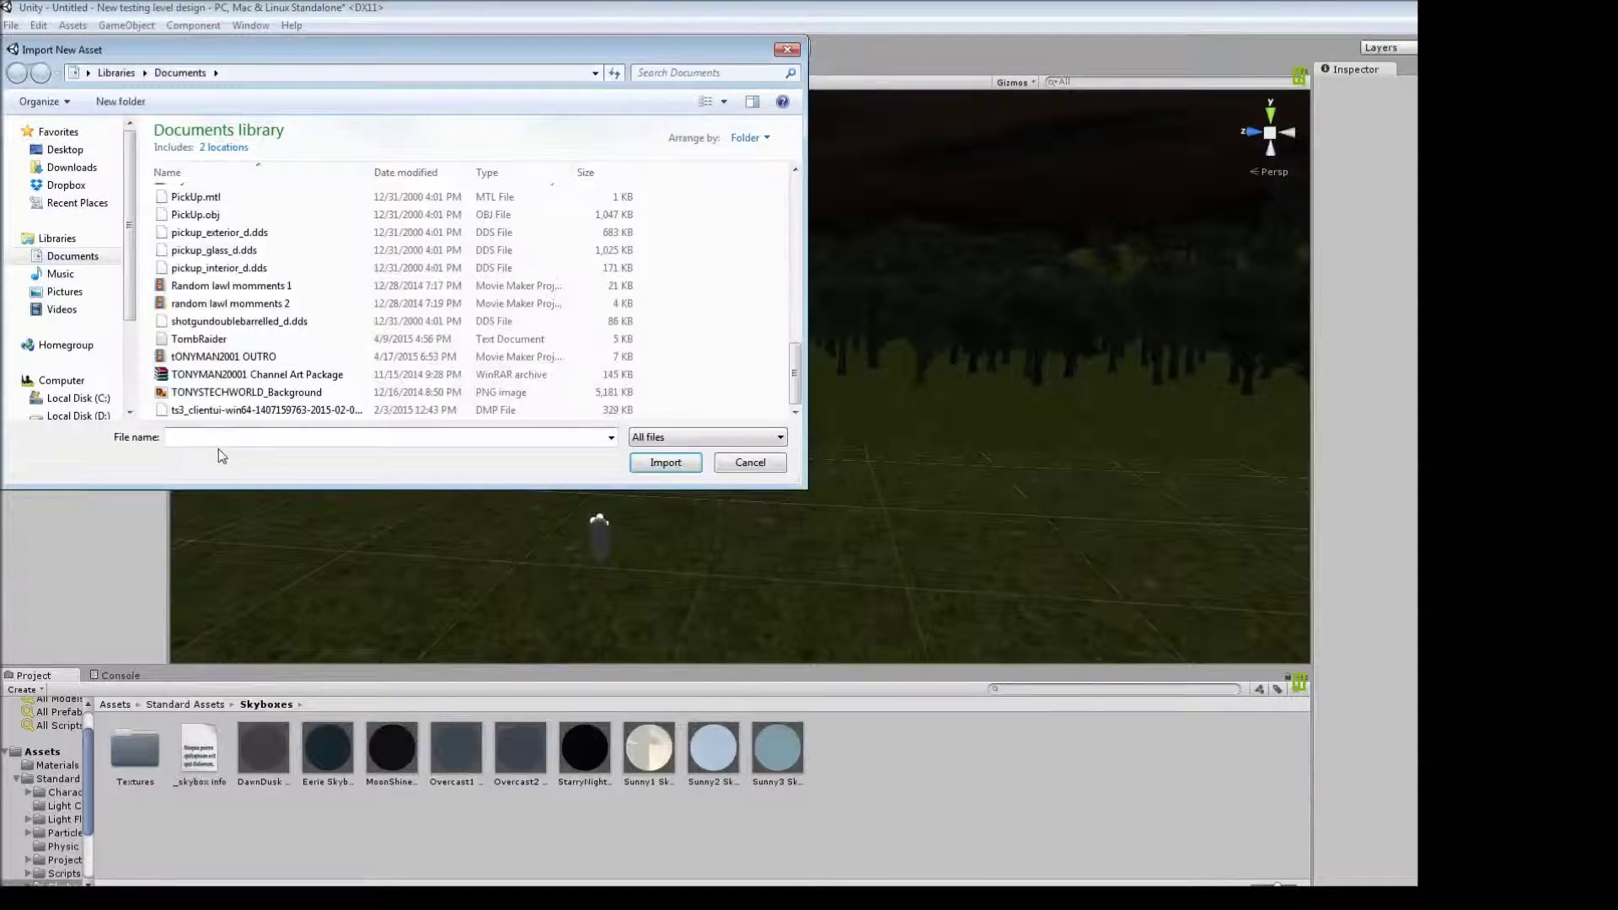
Import EBR.obj from Documents into the project's Assets.
left_click(202, 452)
left_click(675, 469)
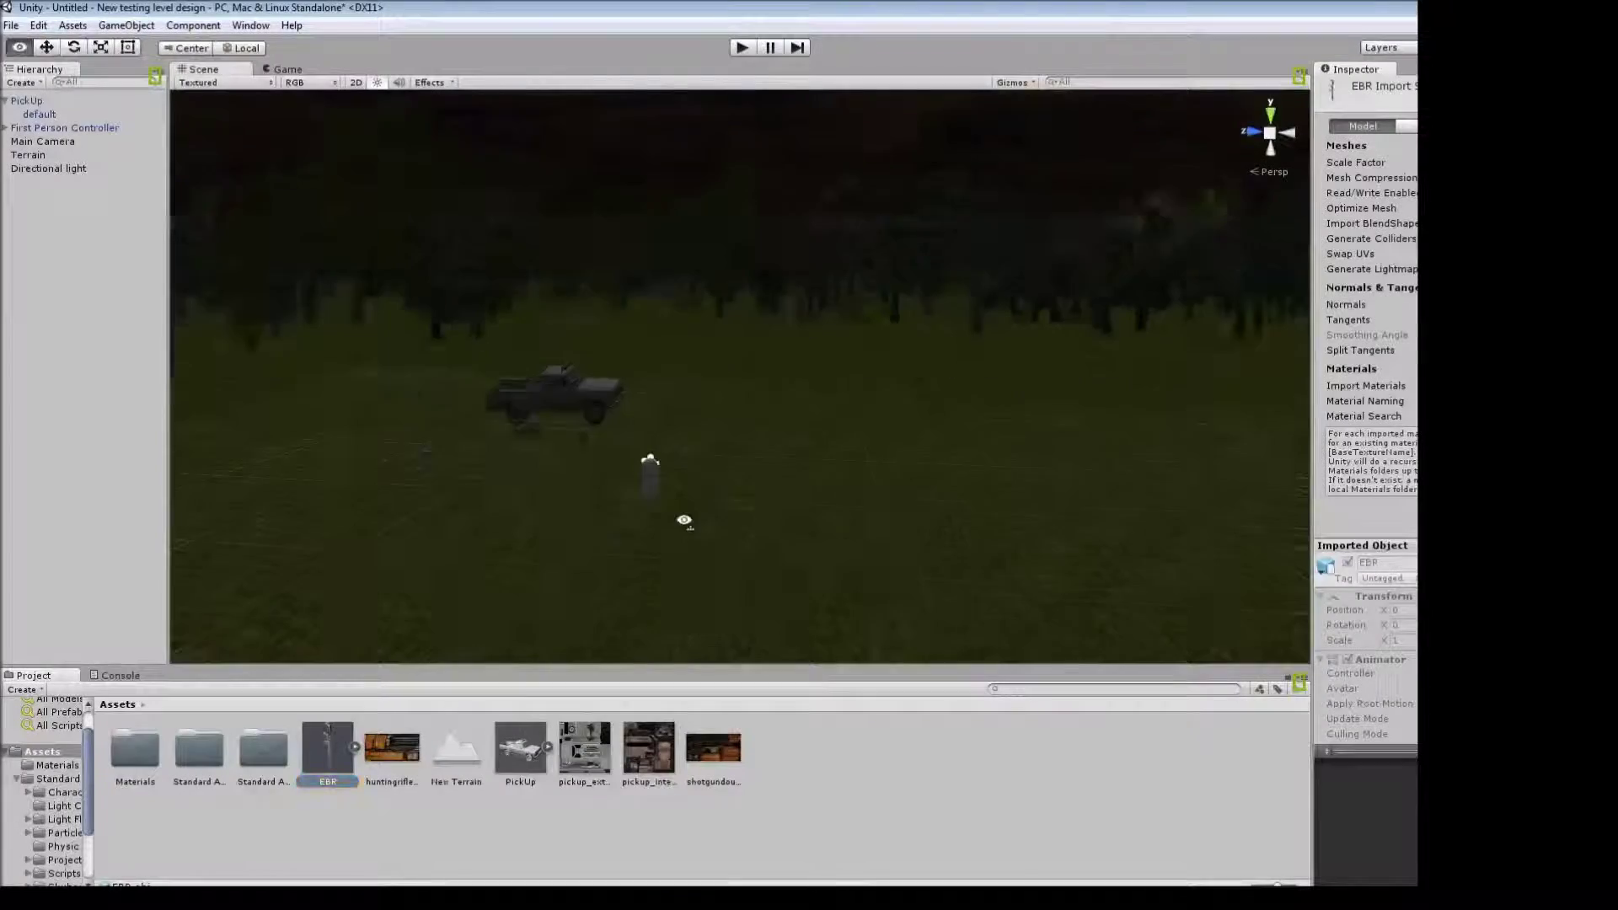
Frame the EBR rifle and add a UI Text element to the scene.
key("f")
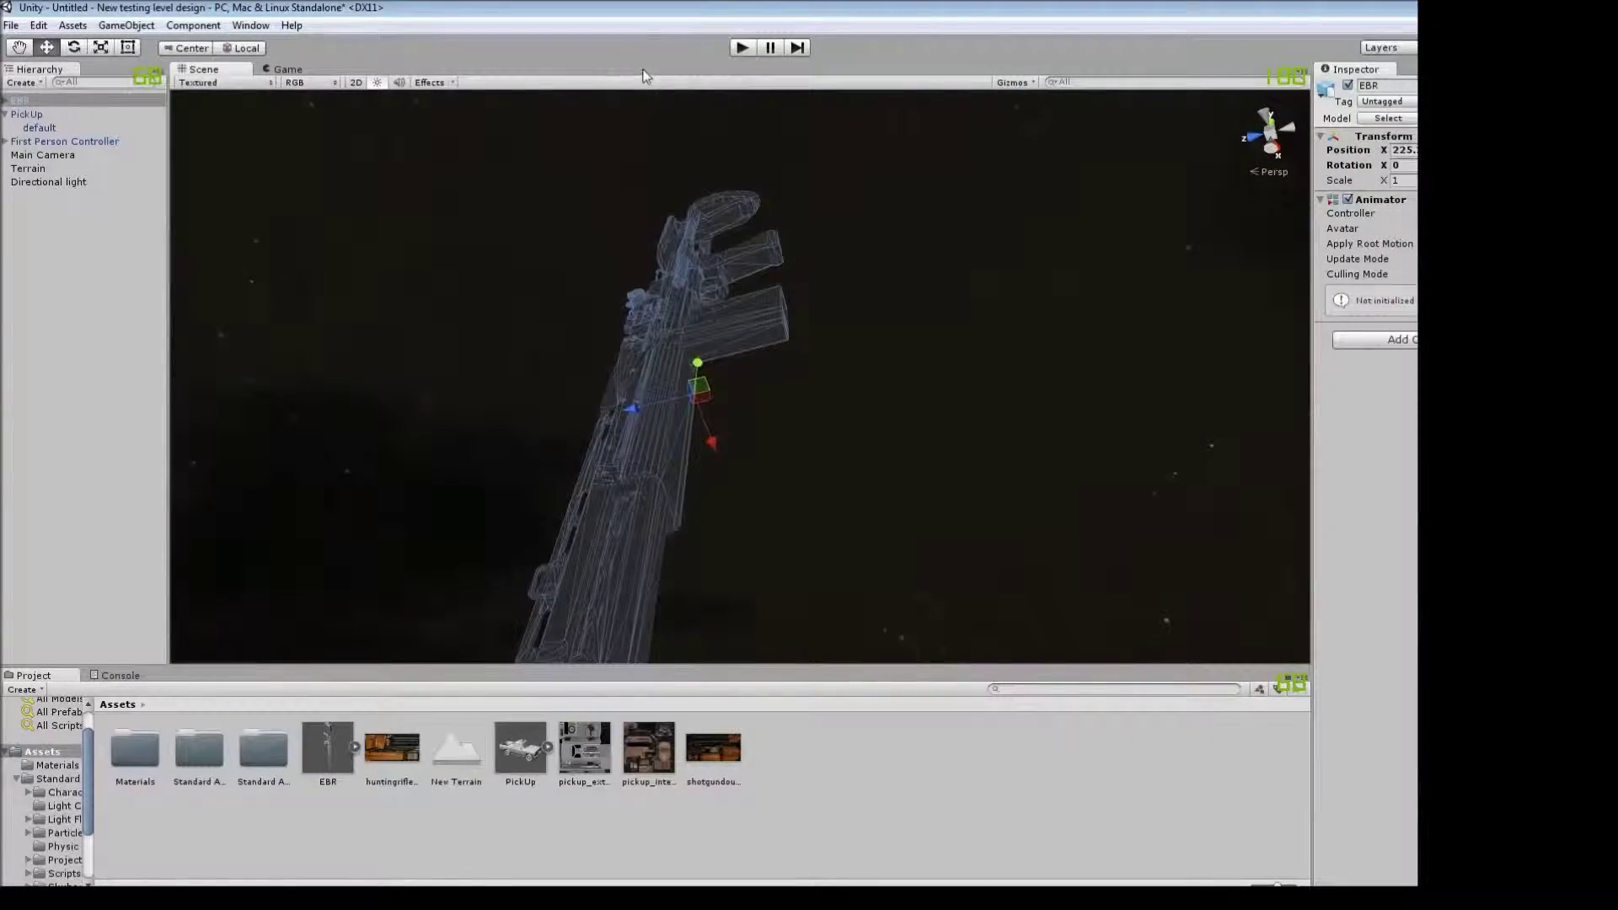
left_click(762, 279)
left_click(73, 25)
left_click(126, 25)
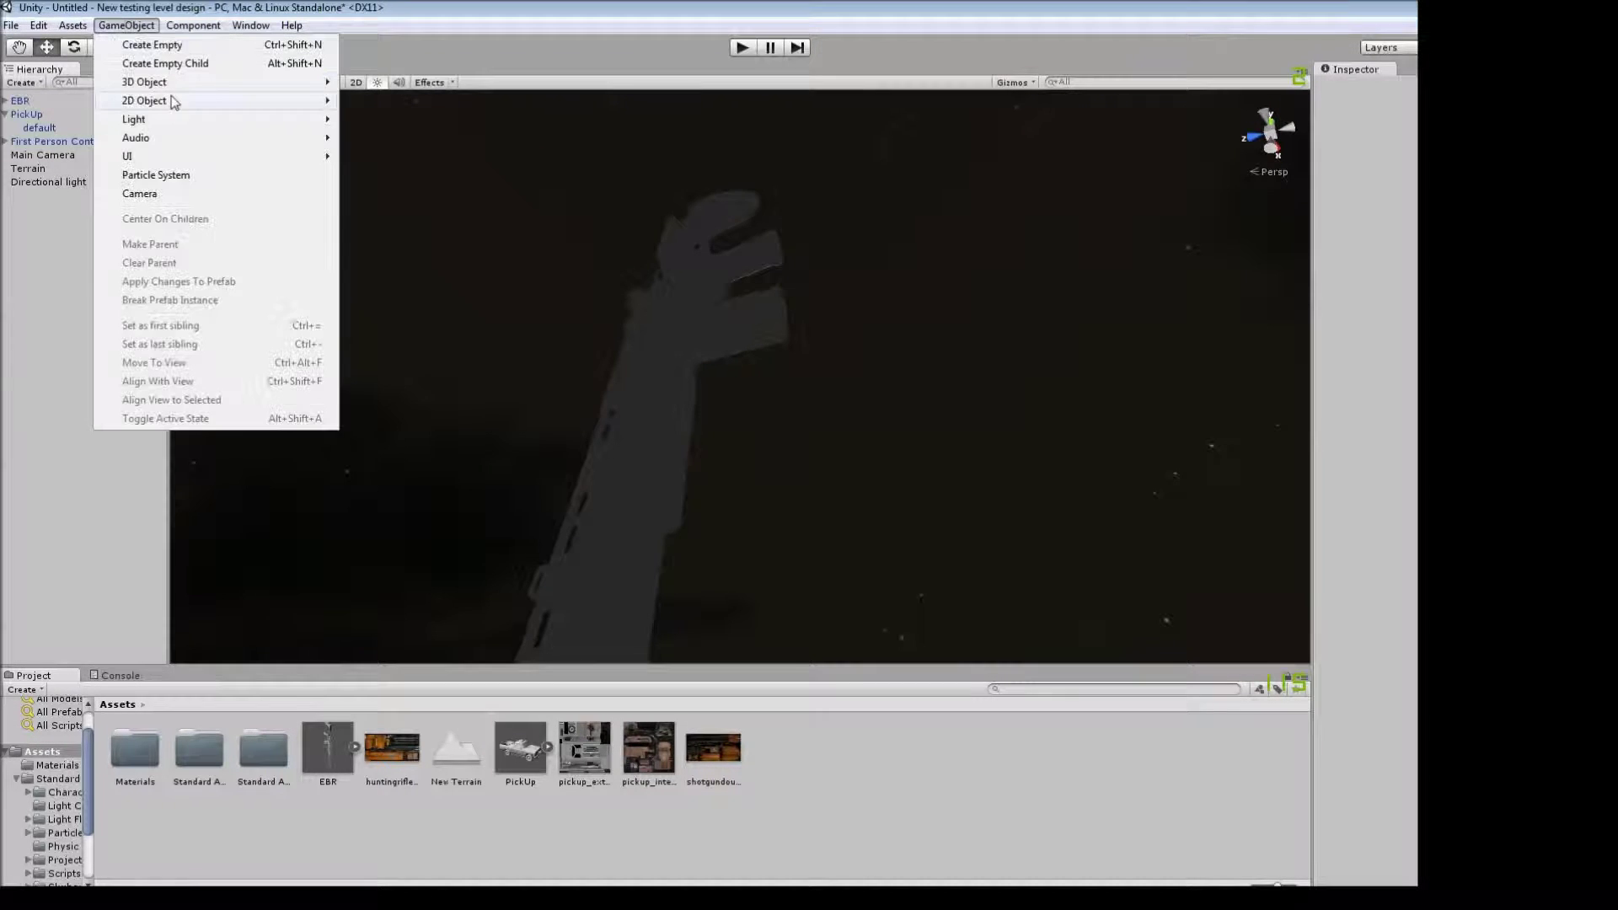
mouse_move(188, 156)
left_click(363, 193)
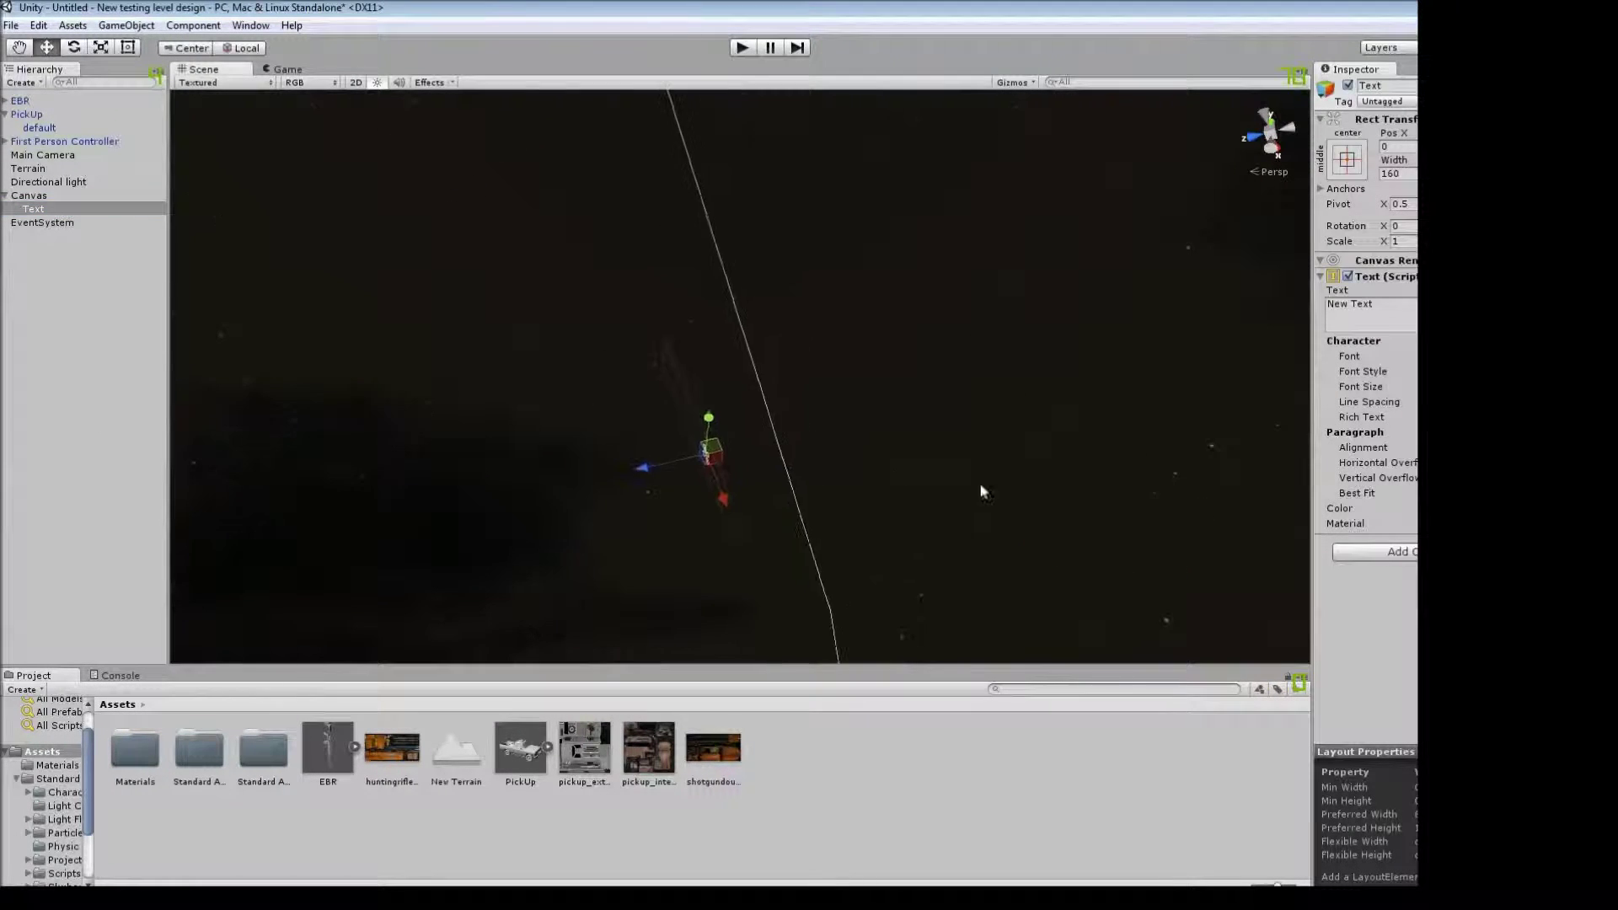
Replace the text's placeholder with 'HOLY S(IT THAT I)' and stretch its anchor right.
left_click_drag(982, 491, 327, 881, "alt")
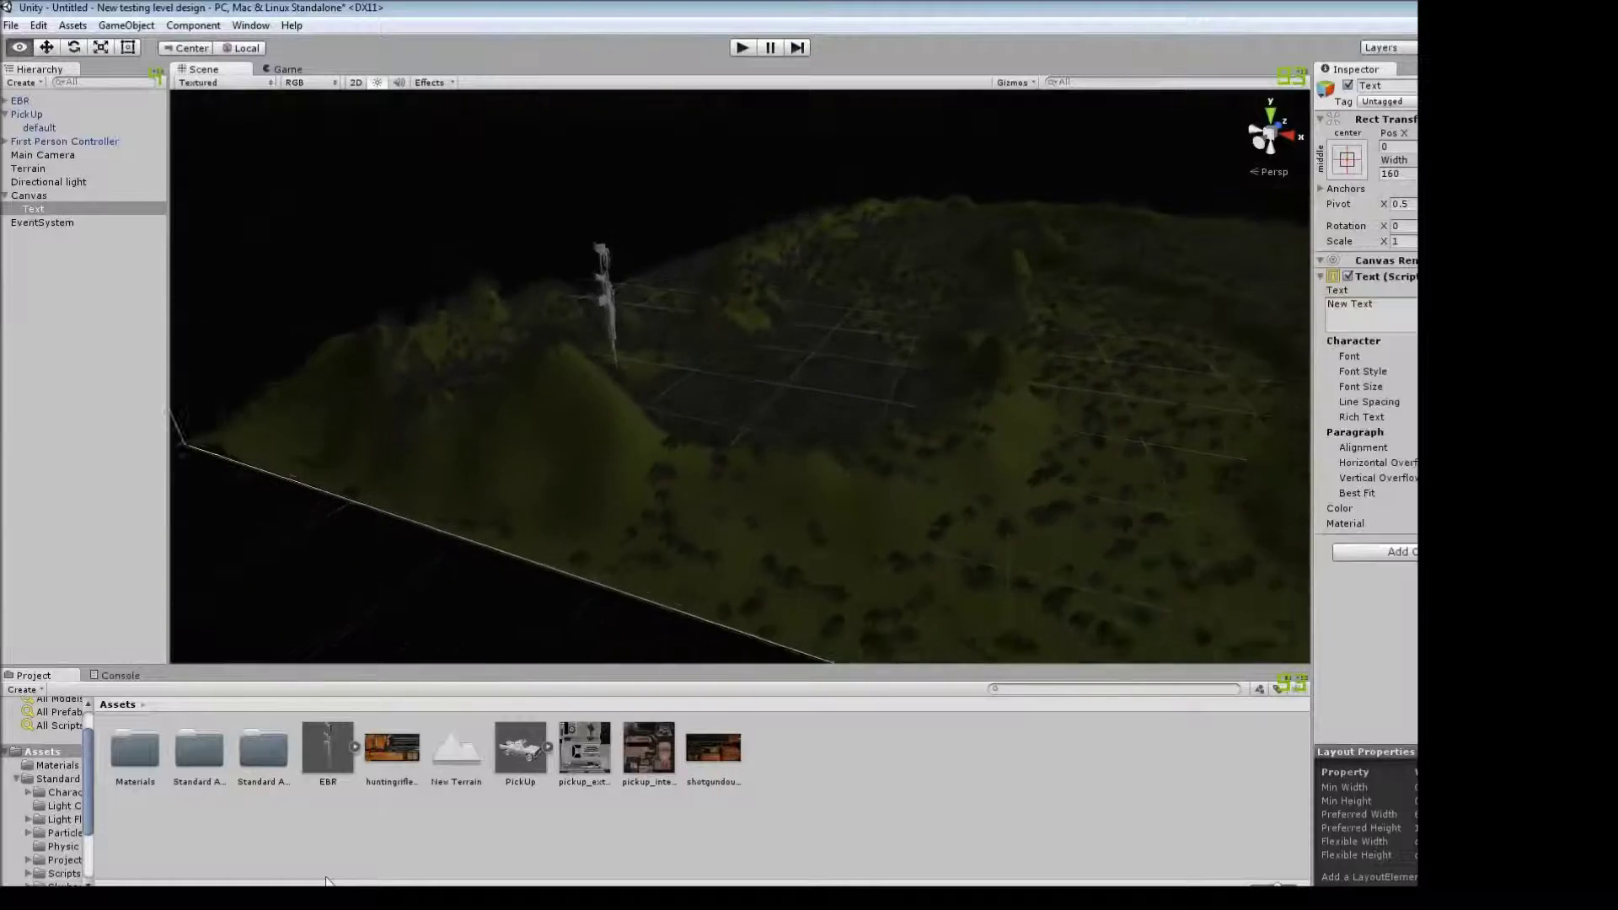
key("f")
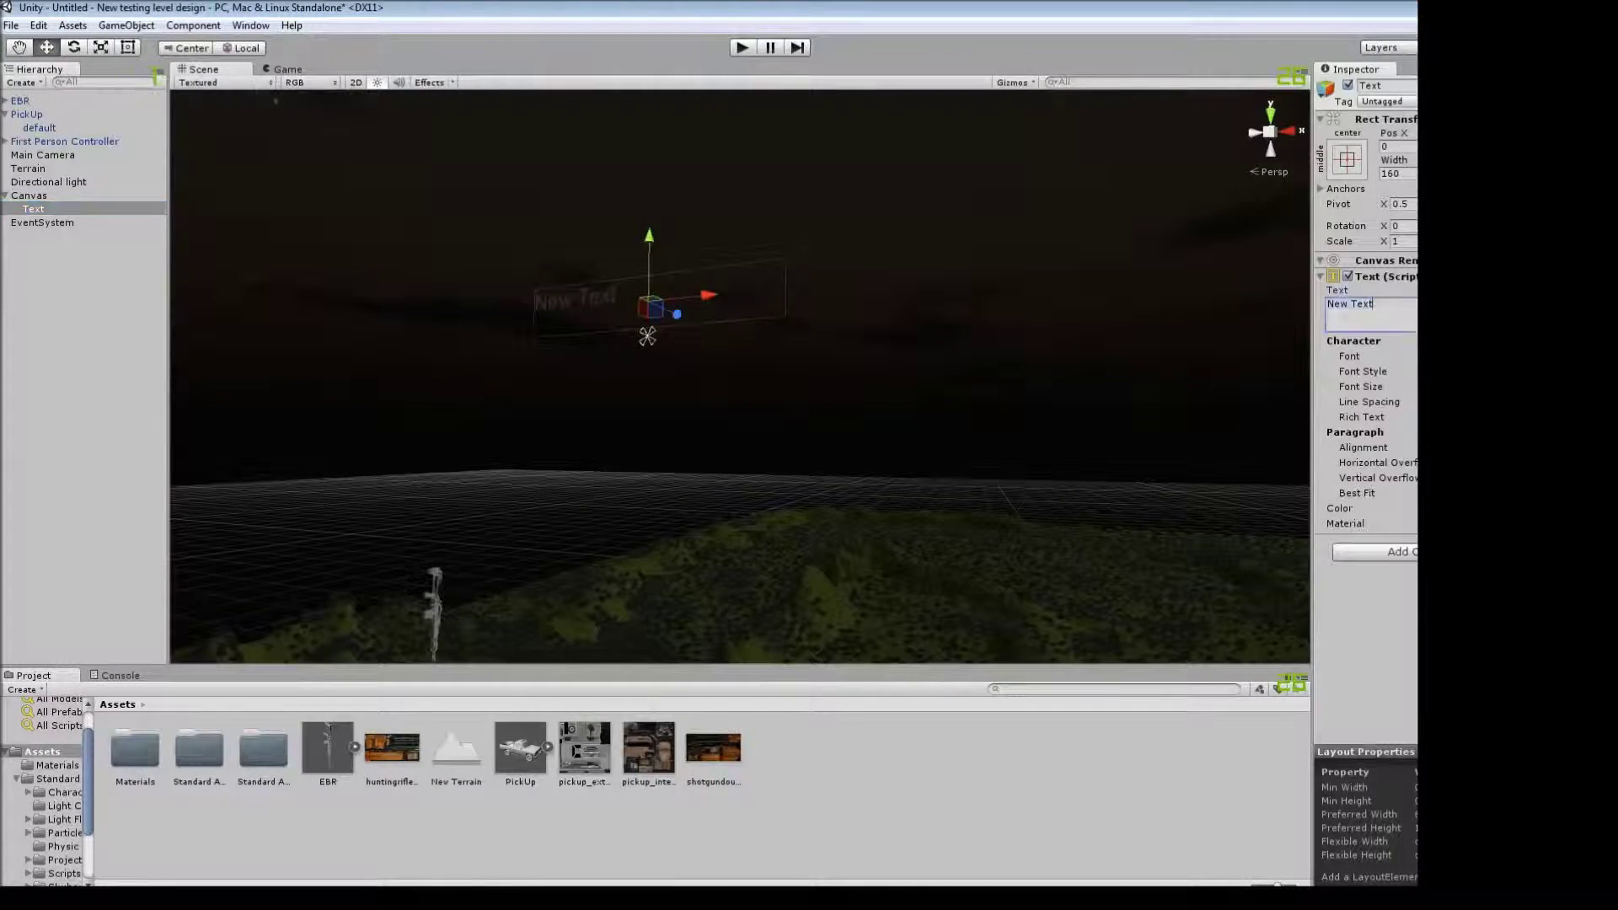
key("ctrl+a")
type("HOLY S(IT THAT I")
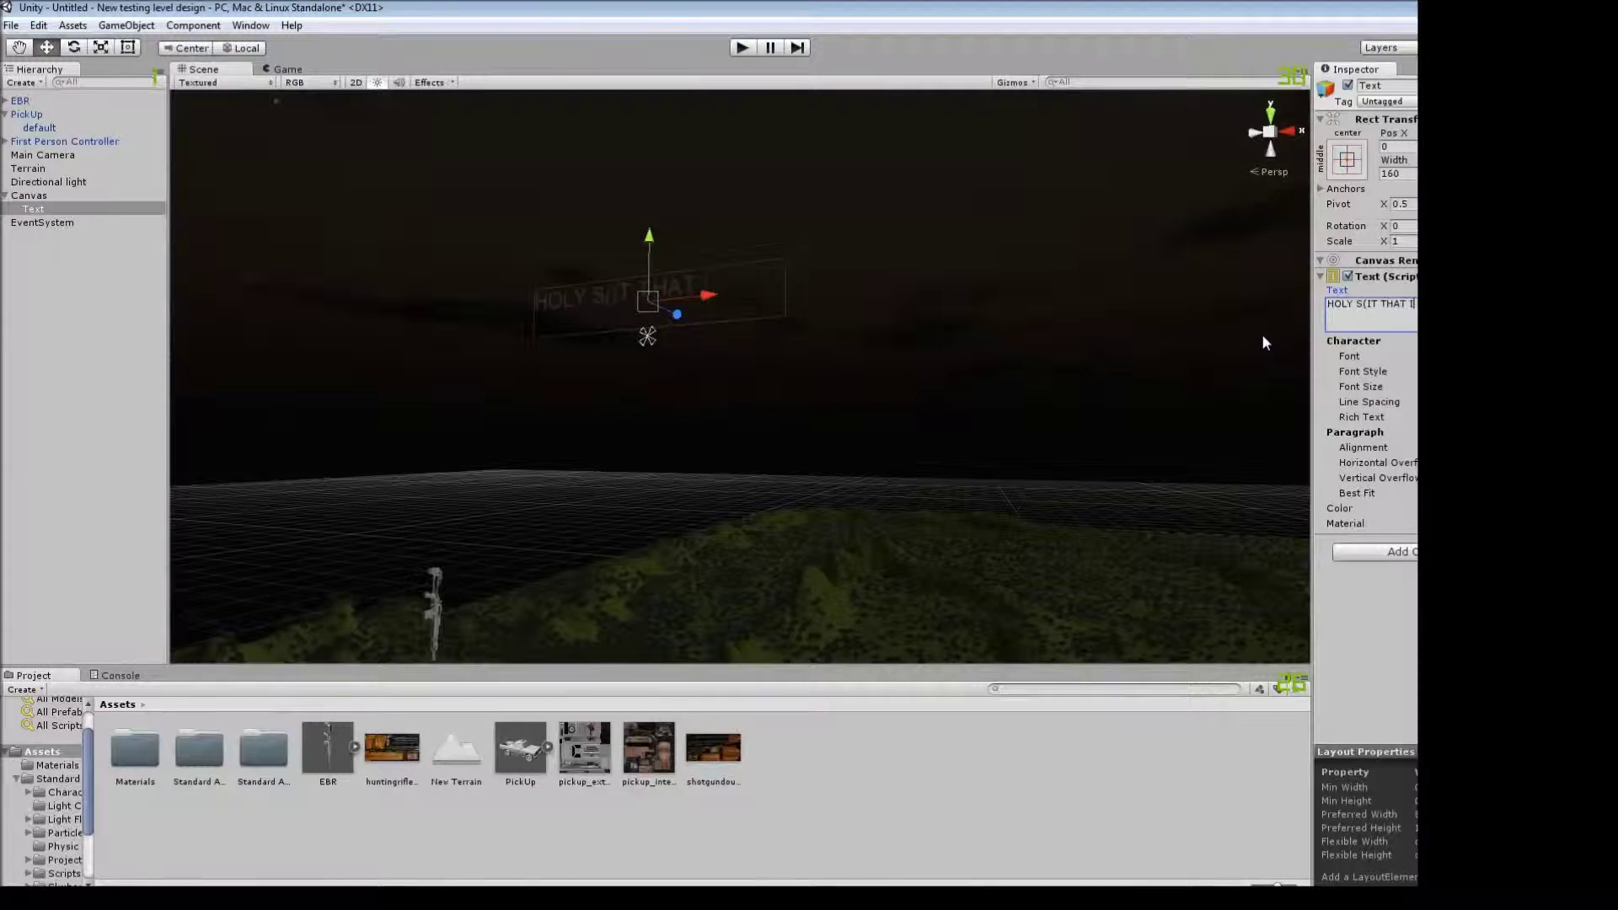
left_click_drag(650, 335, 688, 340)
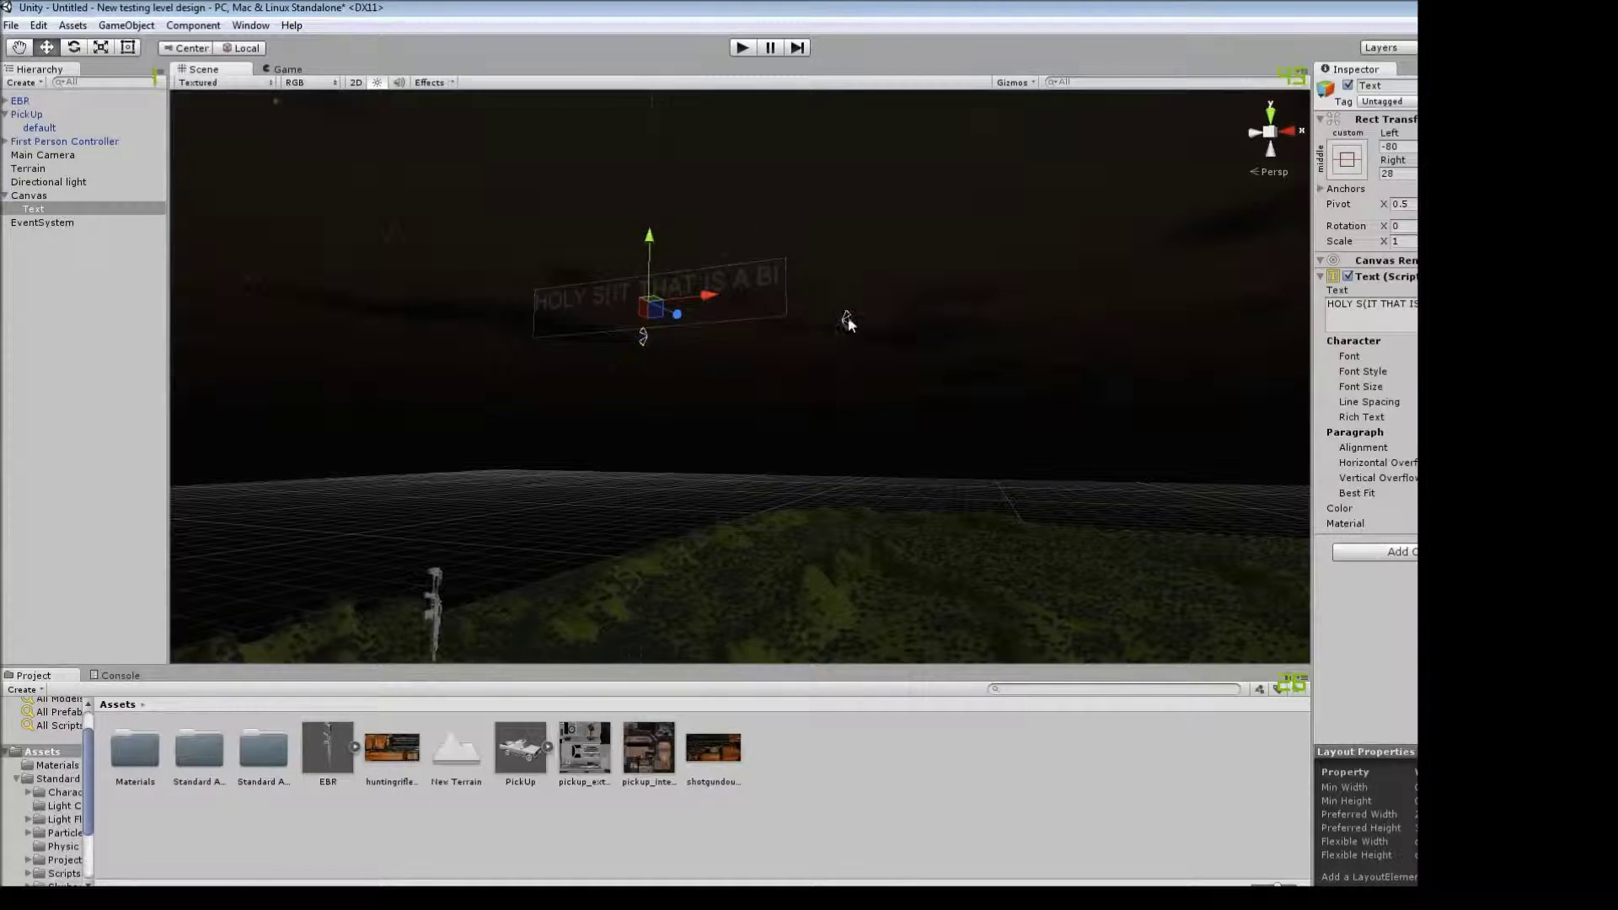
Delete the Canvas with its text, leaving the EventSystem selected.
right_click(21, 200)
left_click(50, 285)
left_click(47, 192)
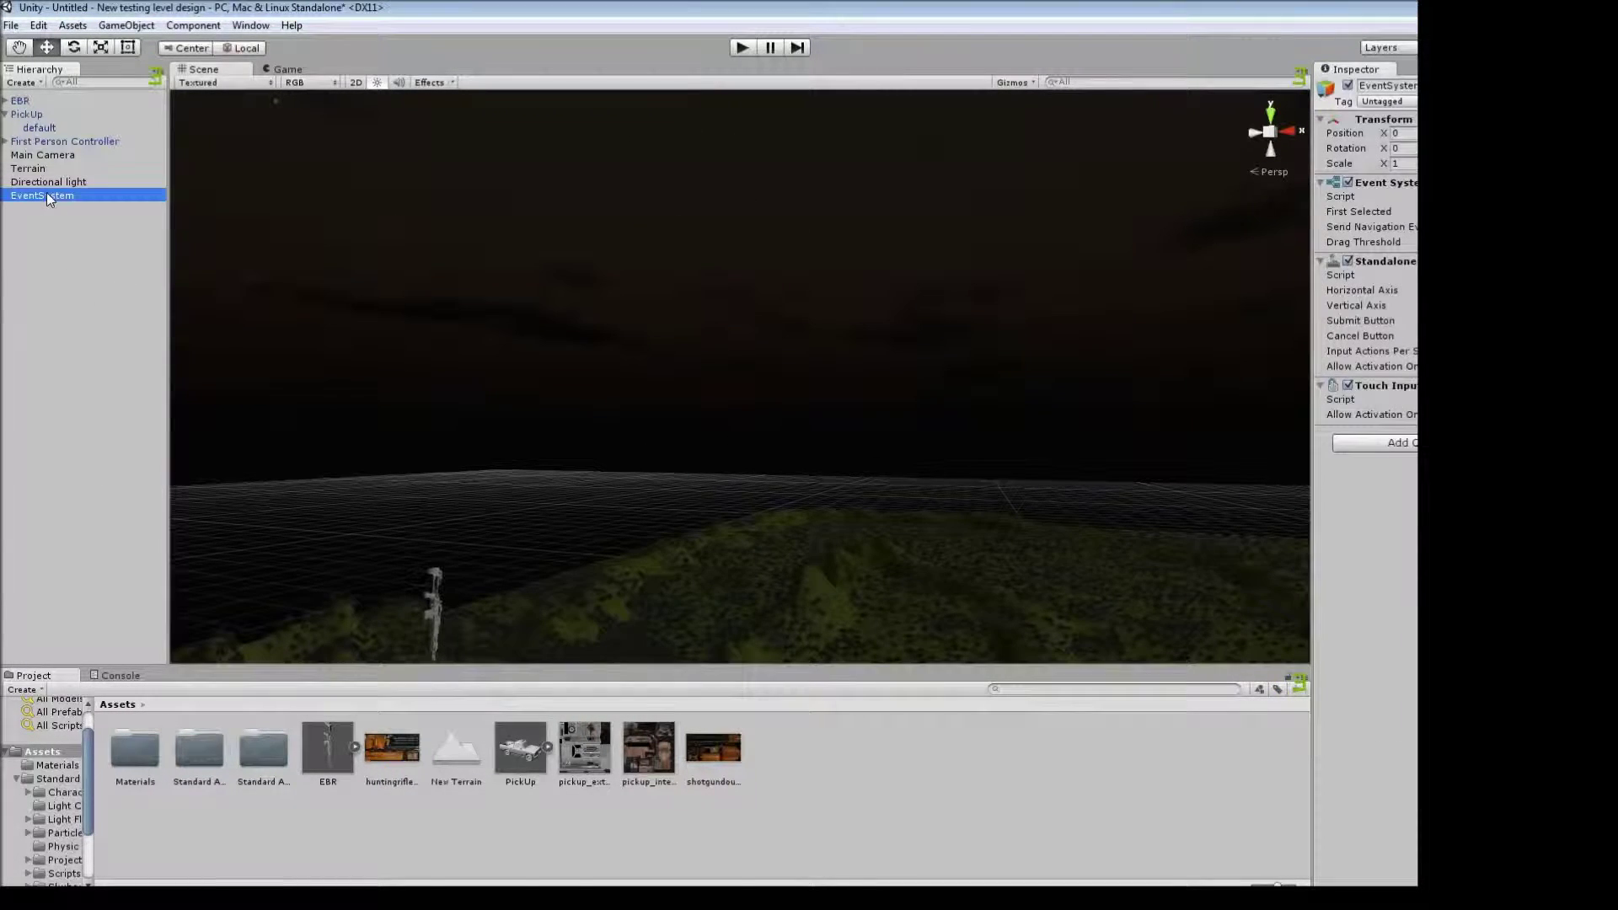
mouse_move(674, 438)
right_mouse_down()
mouse_move(766, 485)
mouse_move(672, 303)
right_mouse_up()
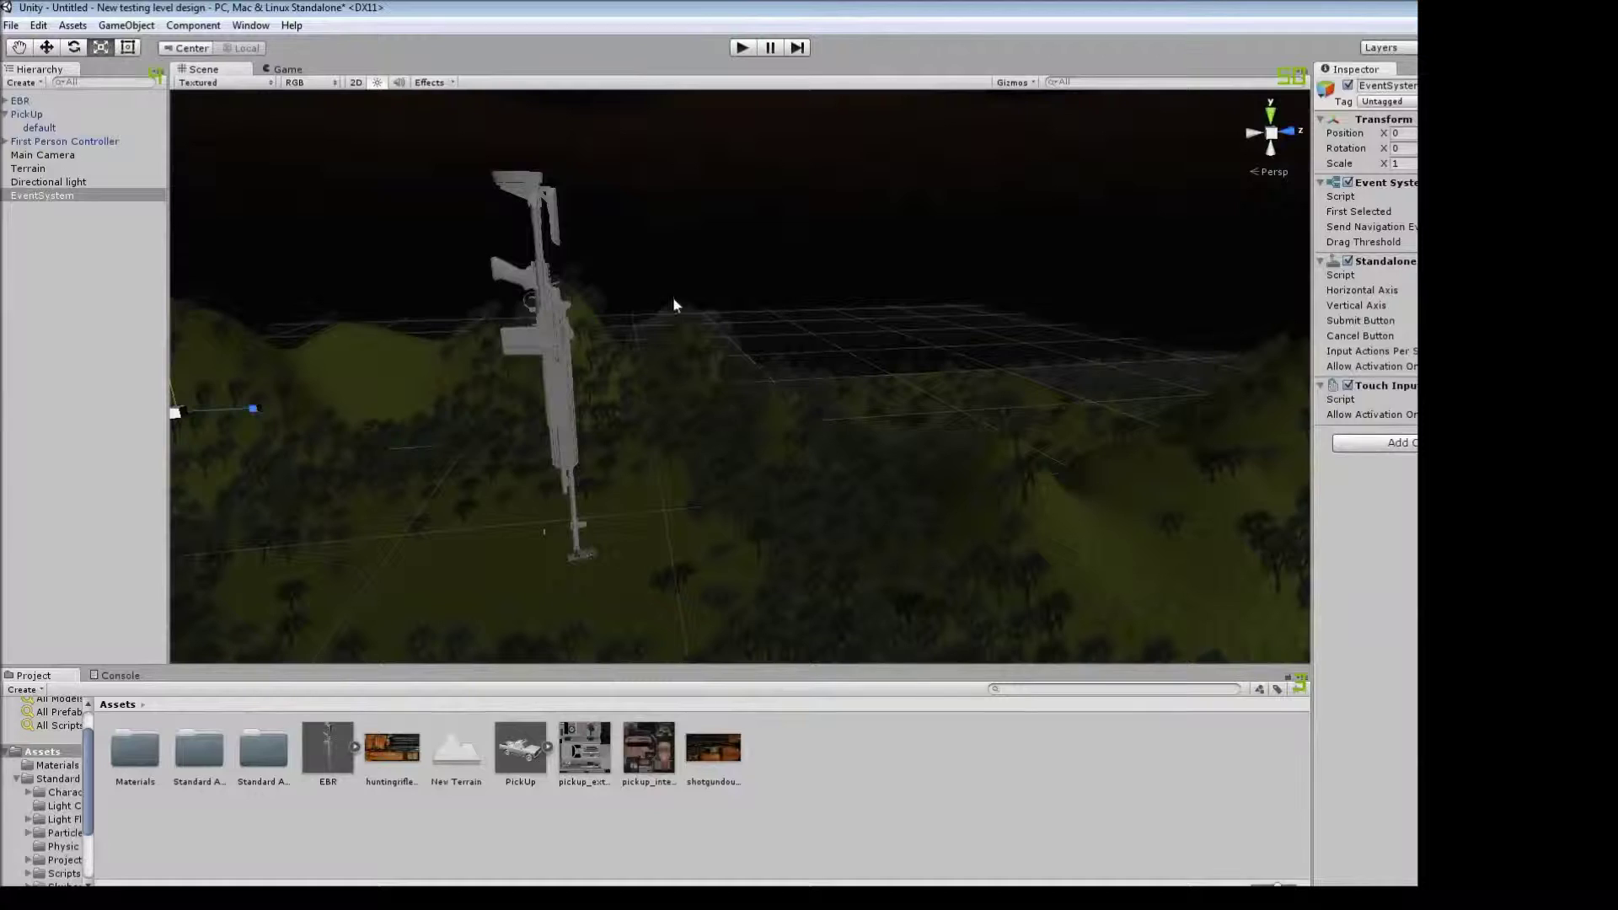
Scale the EBR rifle down to a small size.
left_click(535, 319)
left_click_drag(540, 379, 520, 381)
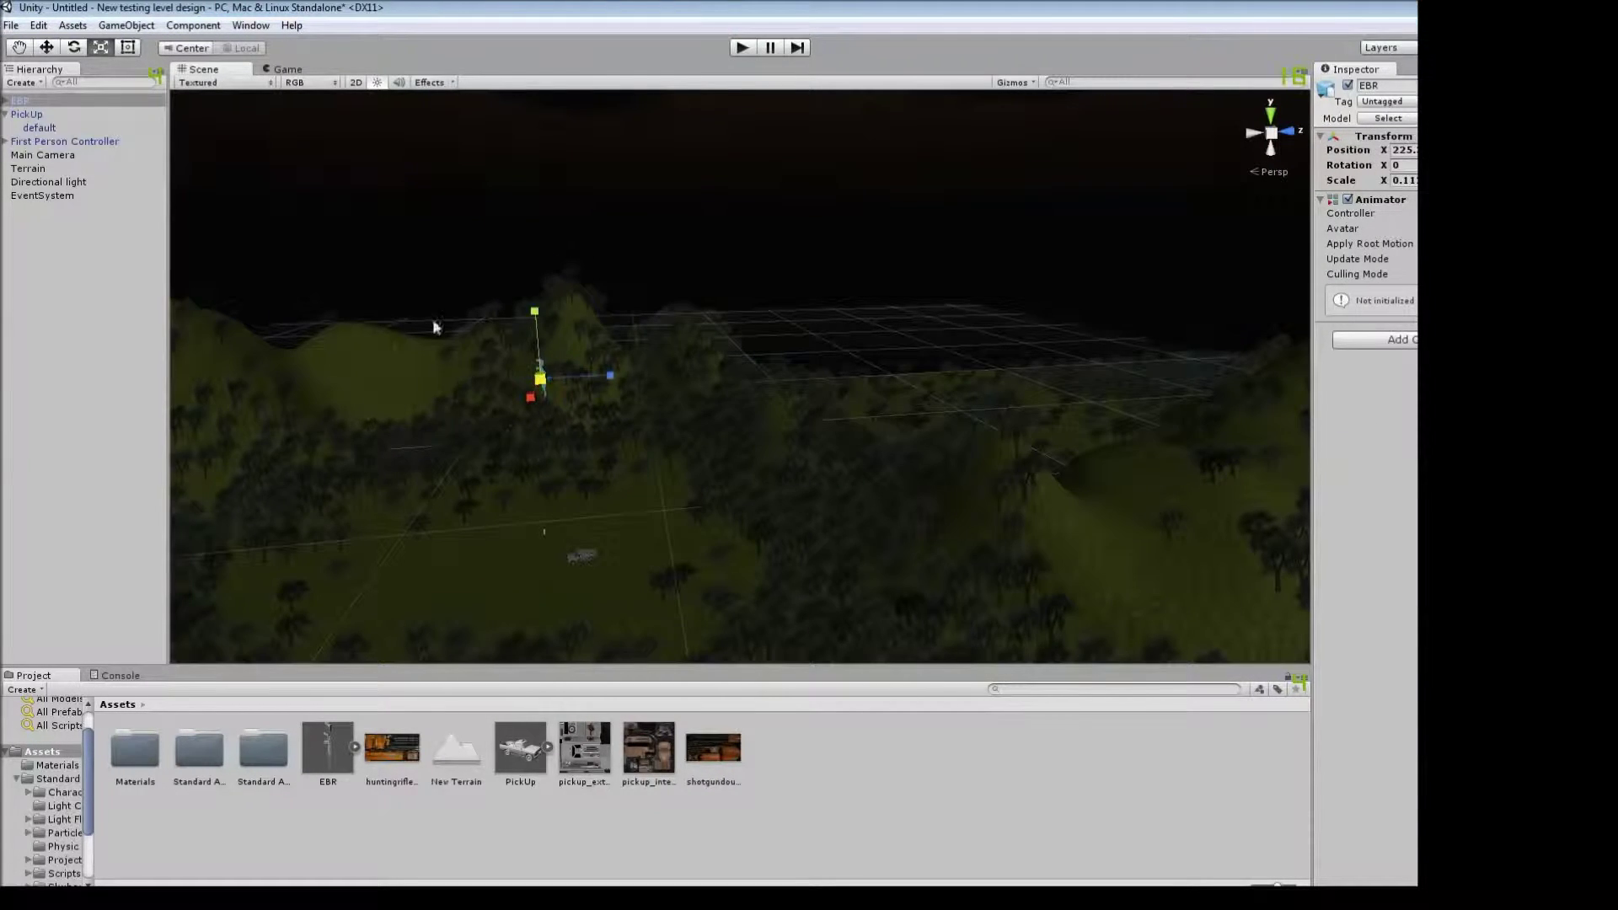
mouse_move(528, 359)
right_mouse_down()
mouse_move(590, 354)
mouse_move(755, 7)
right_mouse_up()
left_click_drag(650, 500, 599, 505)
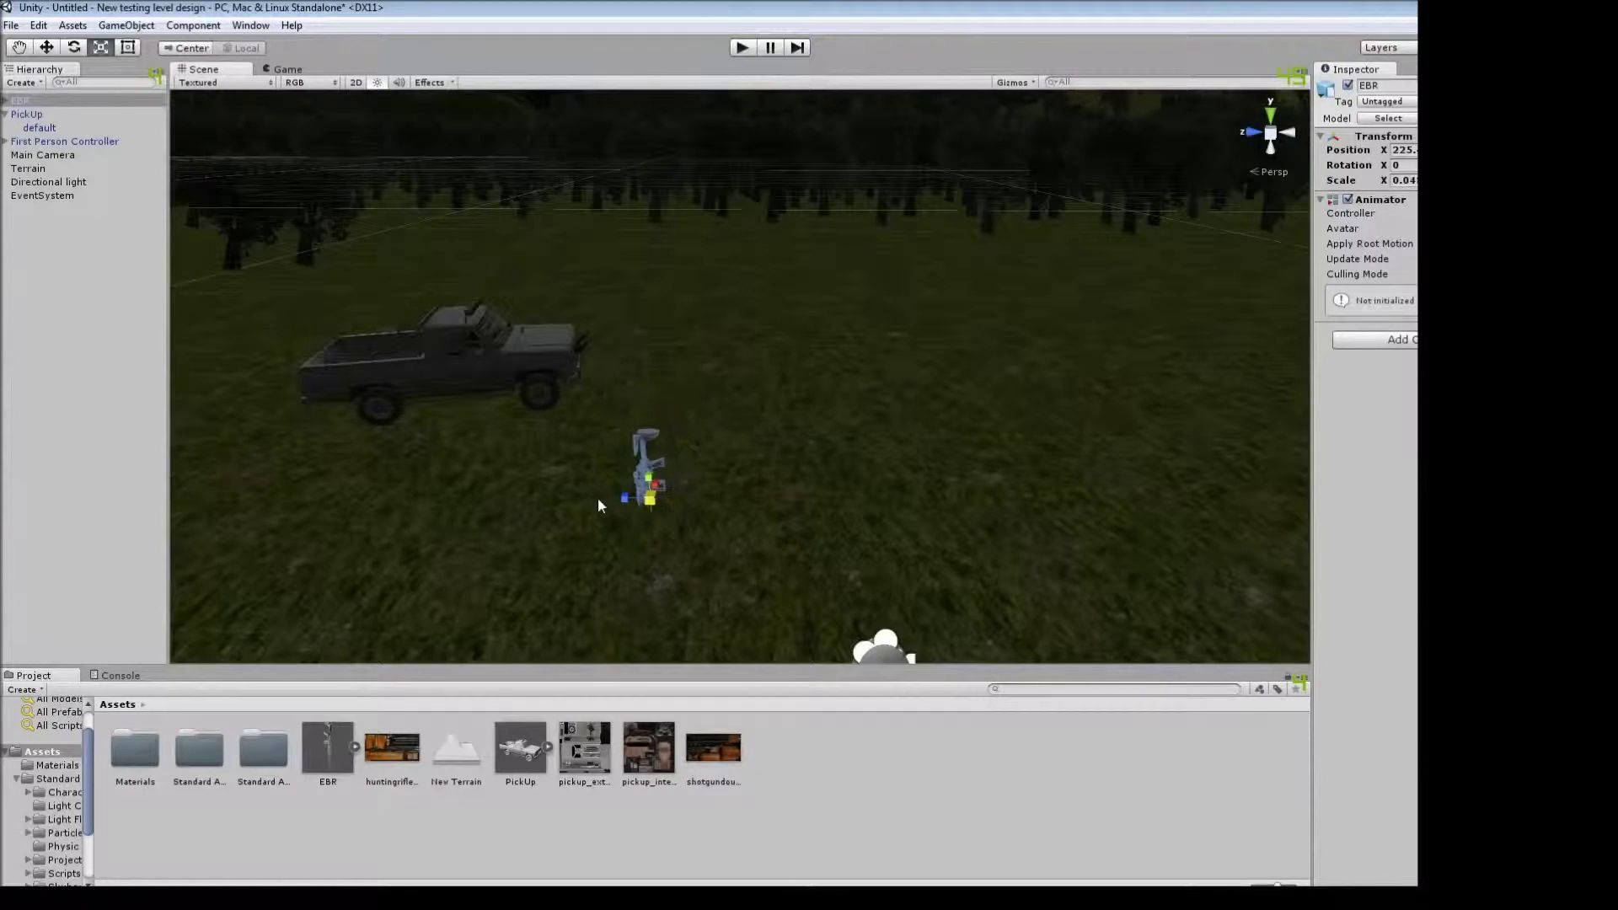
Rotate the rifle upright and slide it along X beside the truck.
left_click(84, 48)
left_click_drag(666, 307, 698, 331)
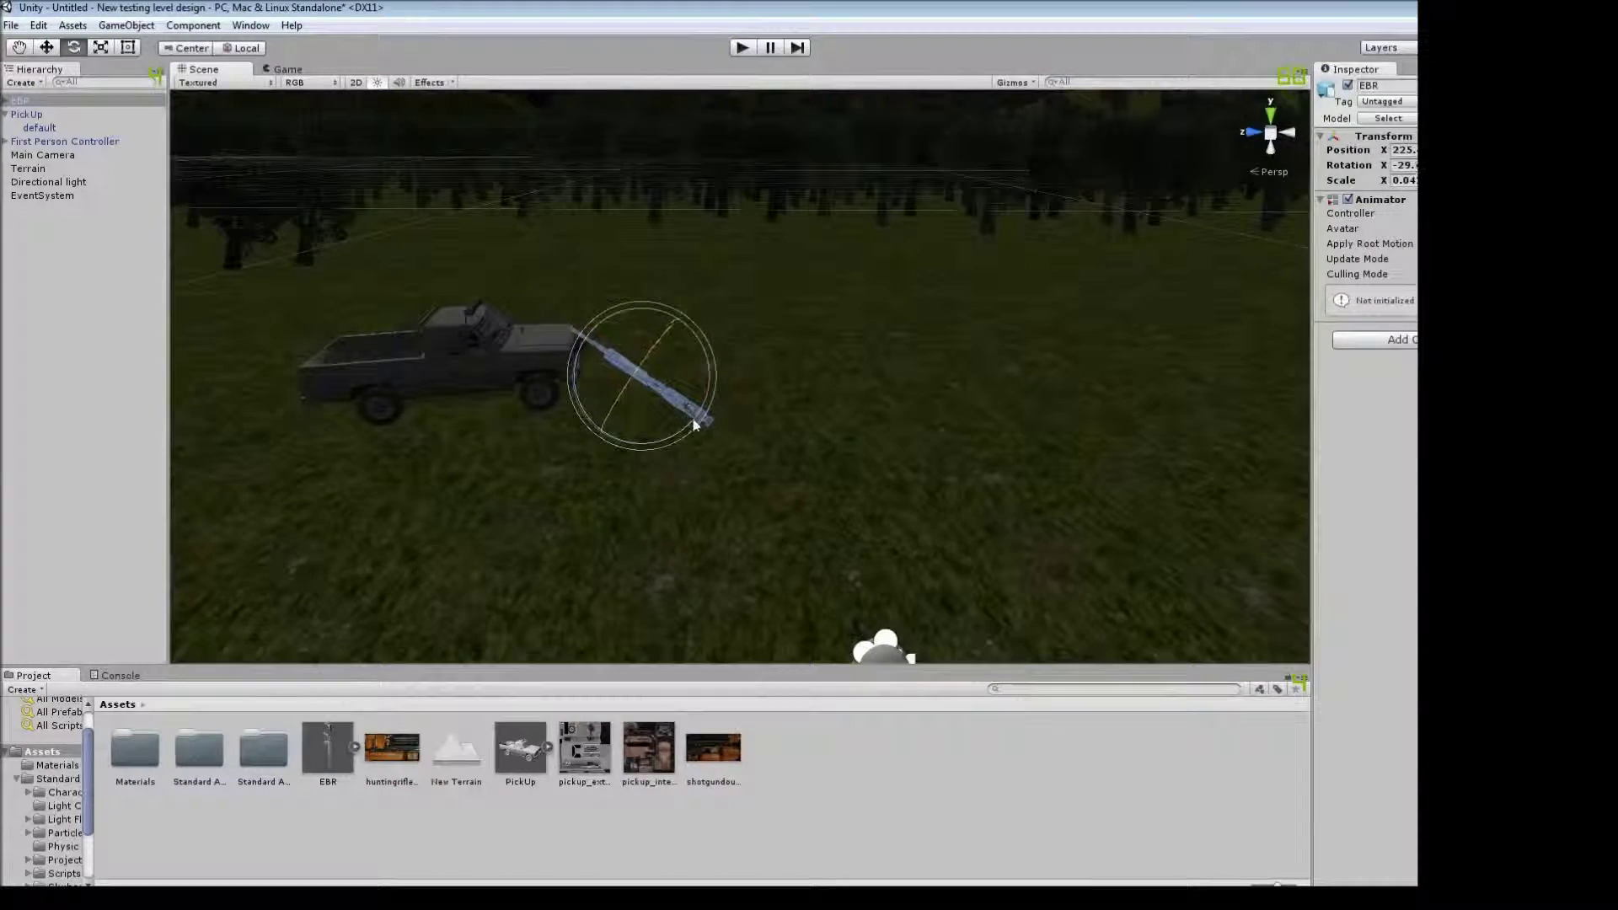
left_click_drag(696, 424, 614, 457)
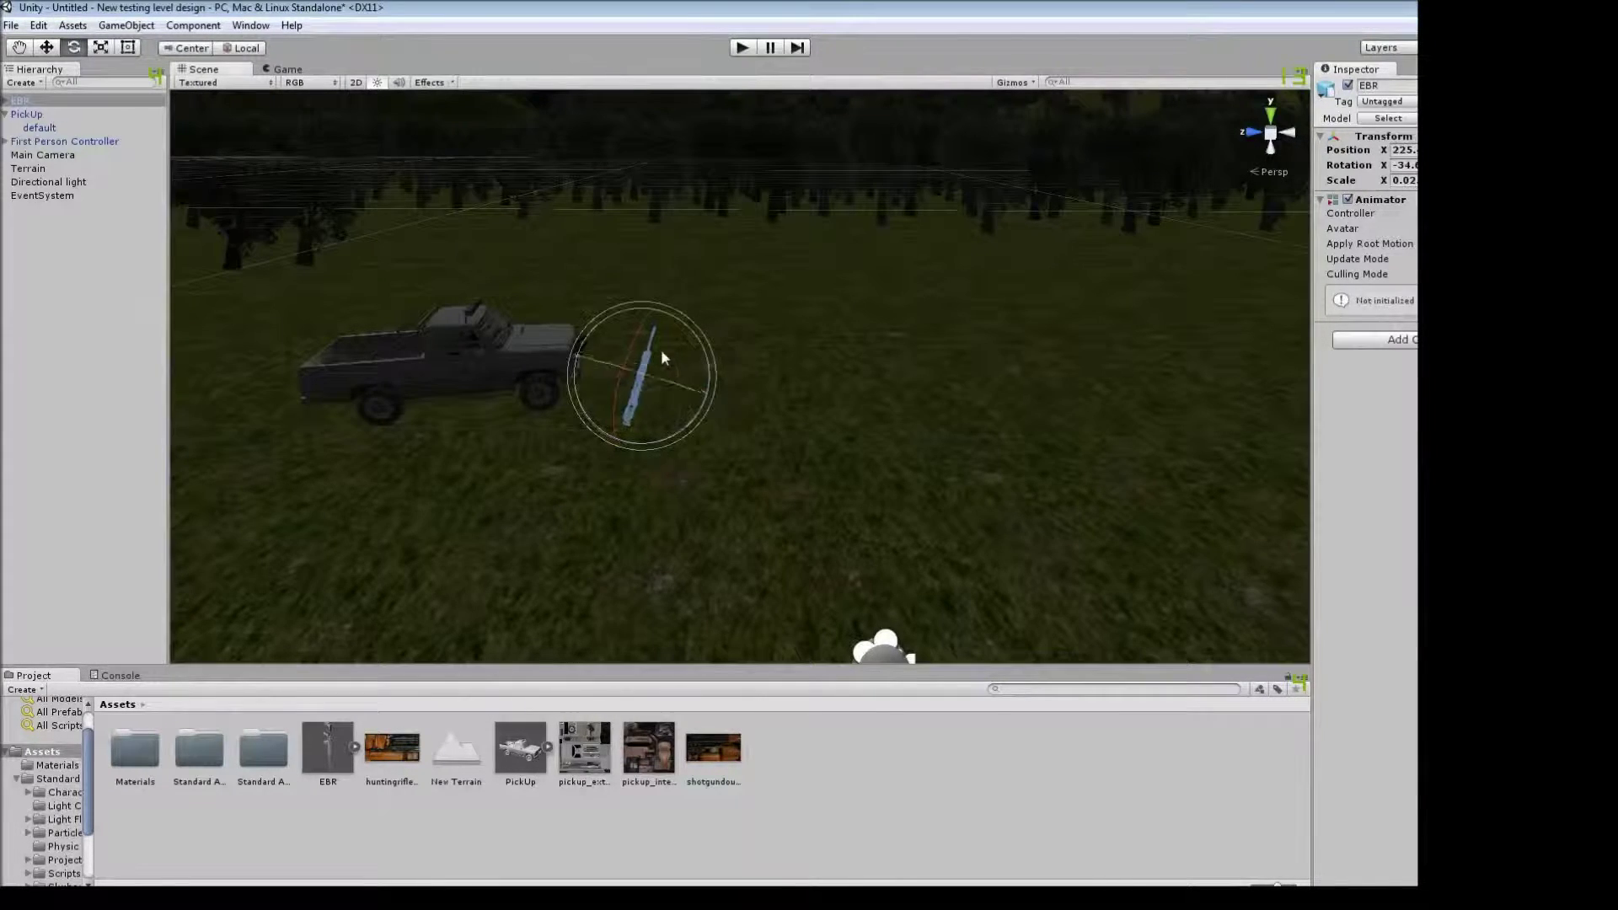
mouse_move(503, 385)
left_mouse_down()
mouse_move(396, 384)
mouse_move(1125, 427)
mouse_move(676, 453)
mouse_move(679, 396)
mouse_move(495, 188)
mouse_move(590, 388)
mouse_move(573, 404)
mouse_move(1151, 328)
mouse_move(969, 219)
left_mouse_up()
Undo the last change and orbit the view around the truck and rifle.
left_click(969, 219)
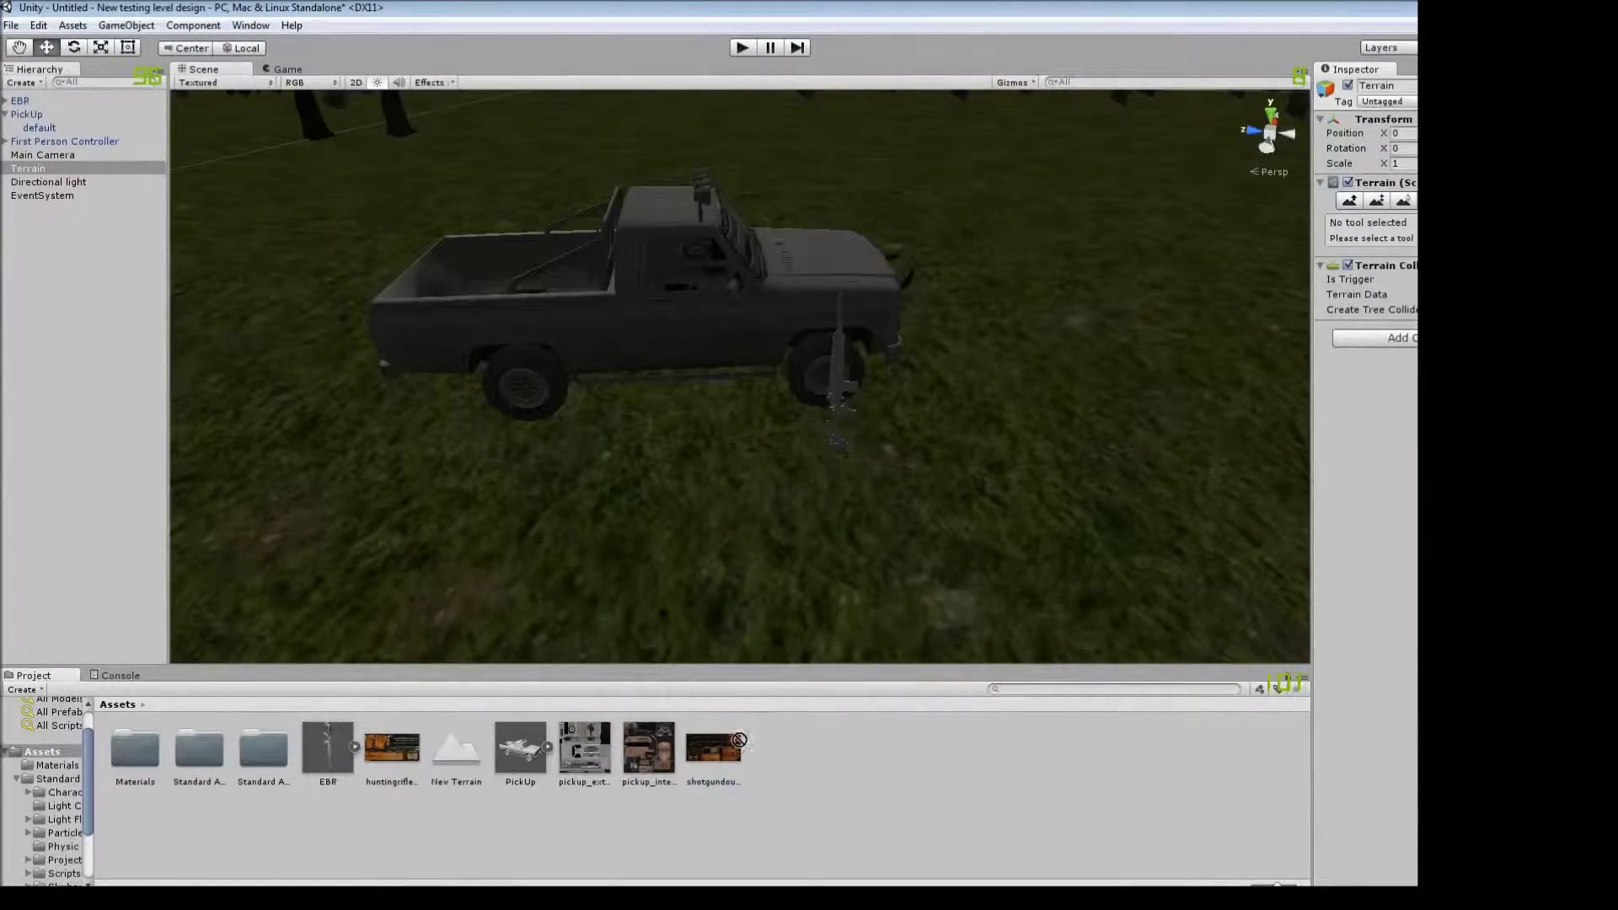
key("ctrl+z")
left_click(956, 287)
left_click_drag(956, 287, 760, 227, "alt")
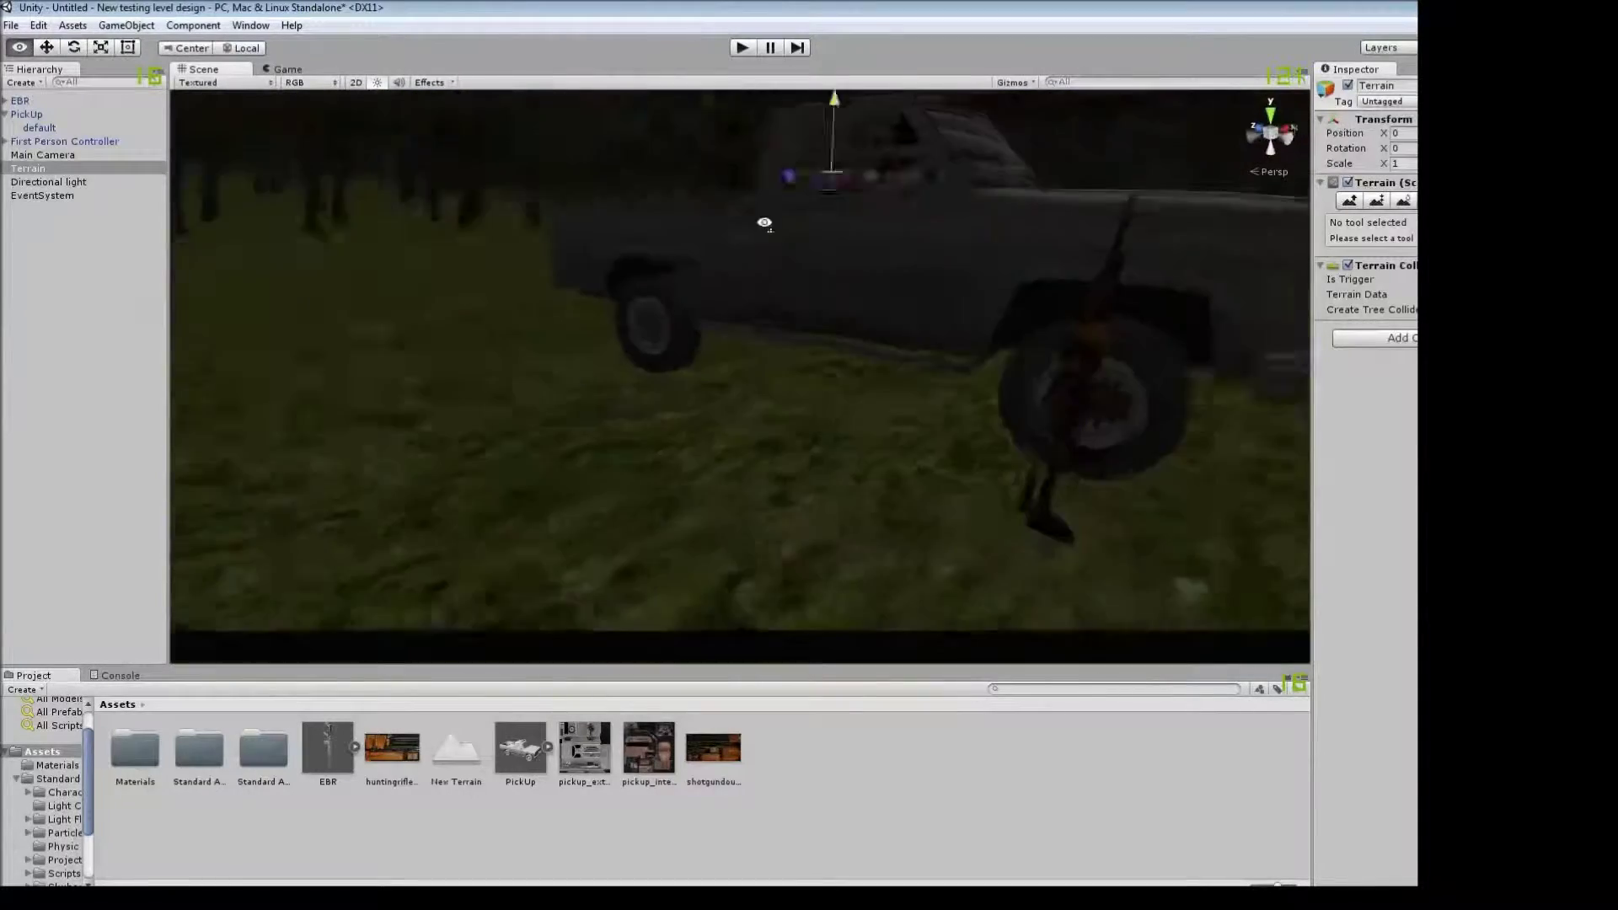
Create a Point Light and zoom out over the terrain.
left_click(126, 25)
mouse_move(169, 119)
left_click(413, 144)
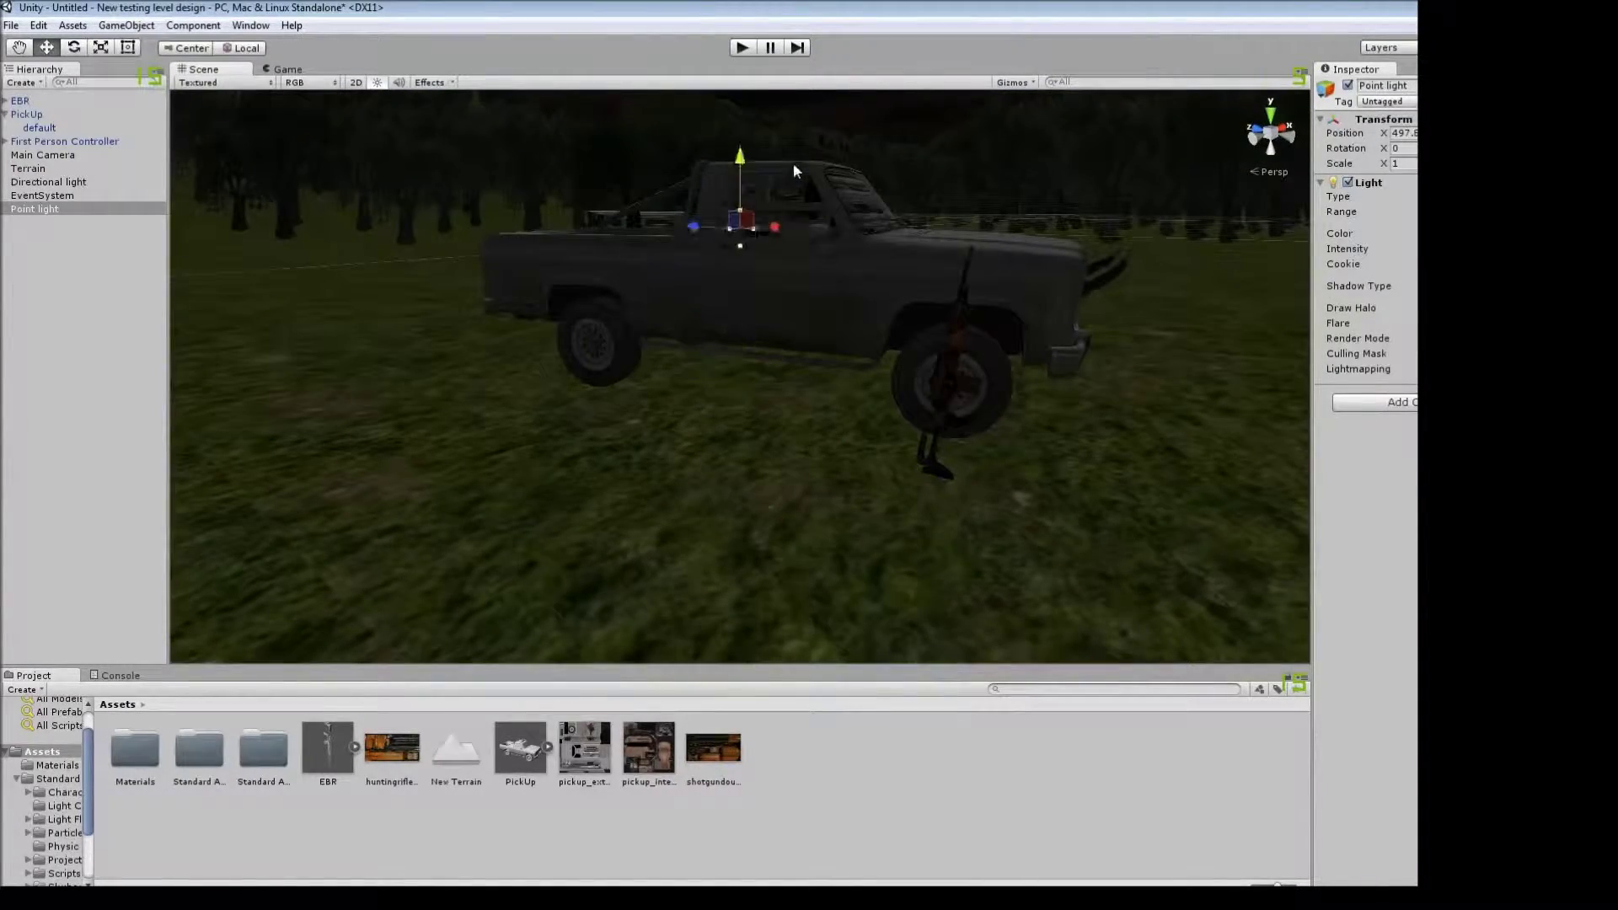
left_click_drag(795, 172, 843, 278, "alt")
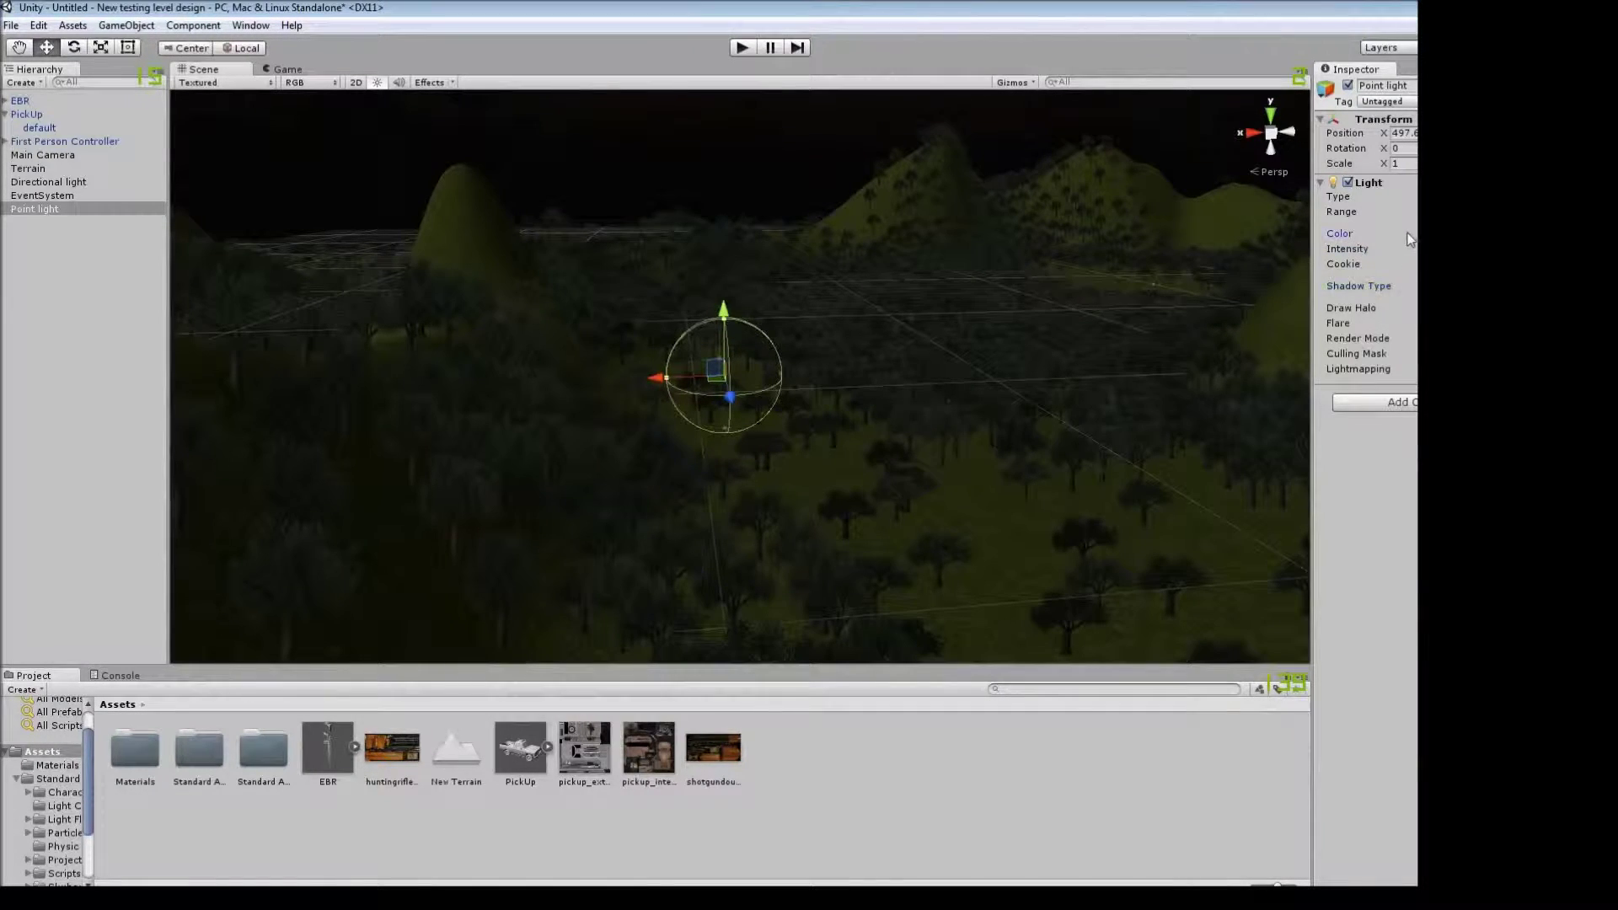
Delete the point light, then add an Area Light and delete it as well.
right_click(38, 207)
left_click(63, 299)
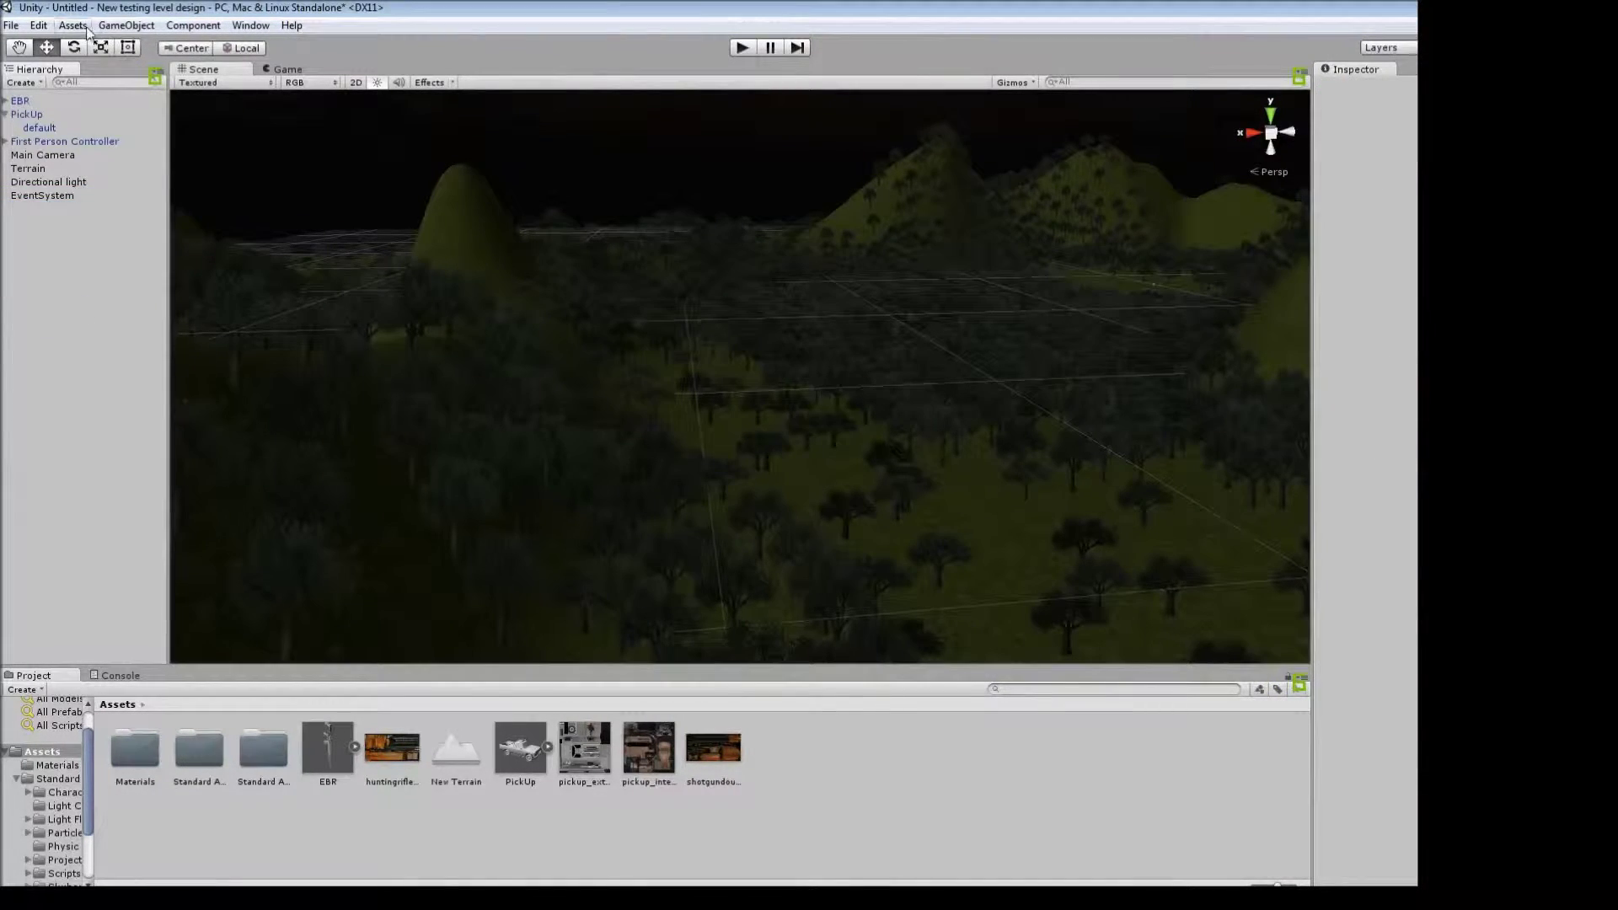
left_click(126, 25)
mouse_move(168, 118)
left_click(403, 182)
left_click_drag(403, 182, 371, 194, "alt")
right_click(38, 208)
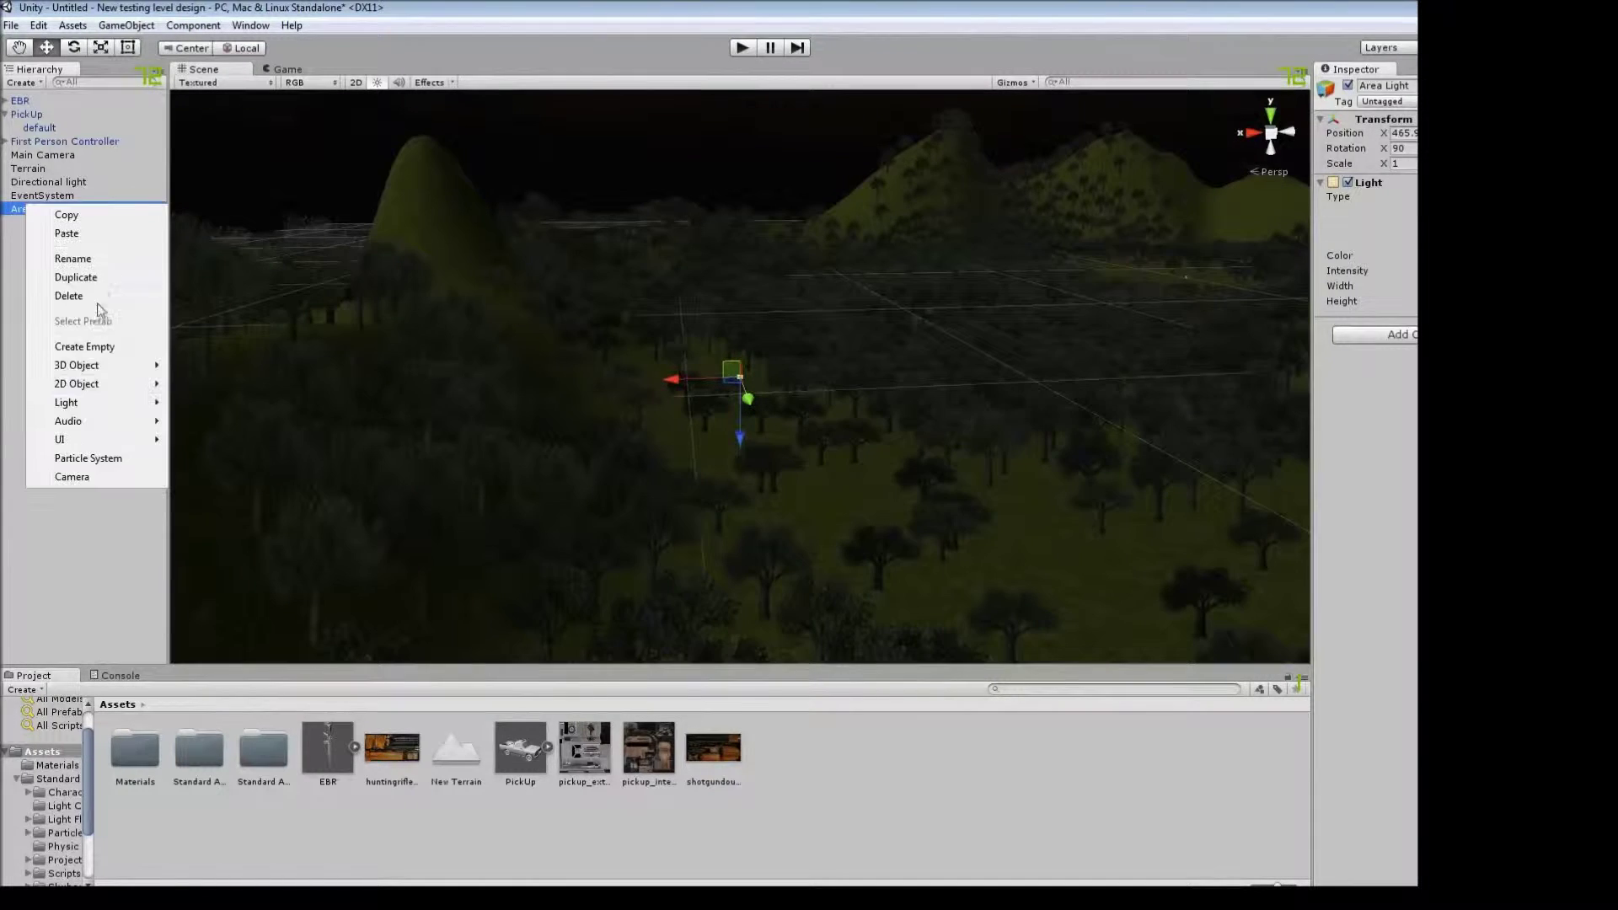
left_click(64, 299)
Add a Spotlight and remove it, leaving only the directional light.
left_click(126, 26)
left_click(398, 165)
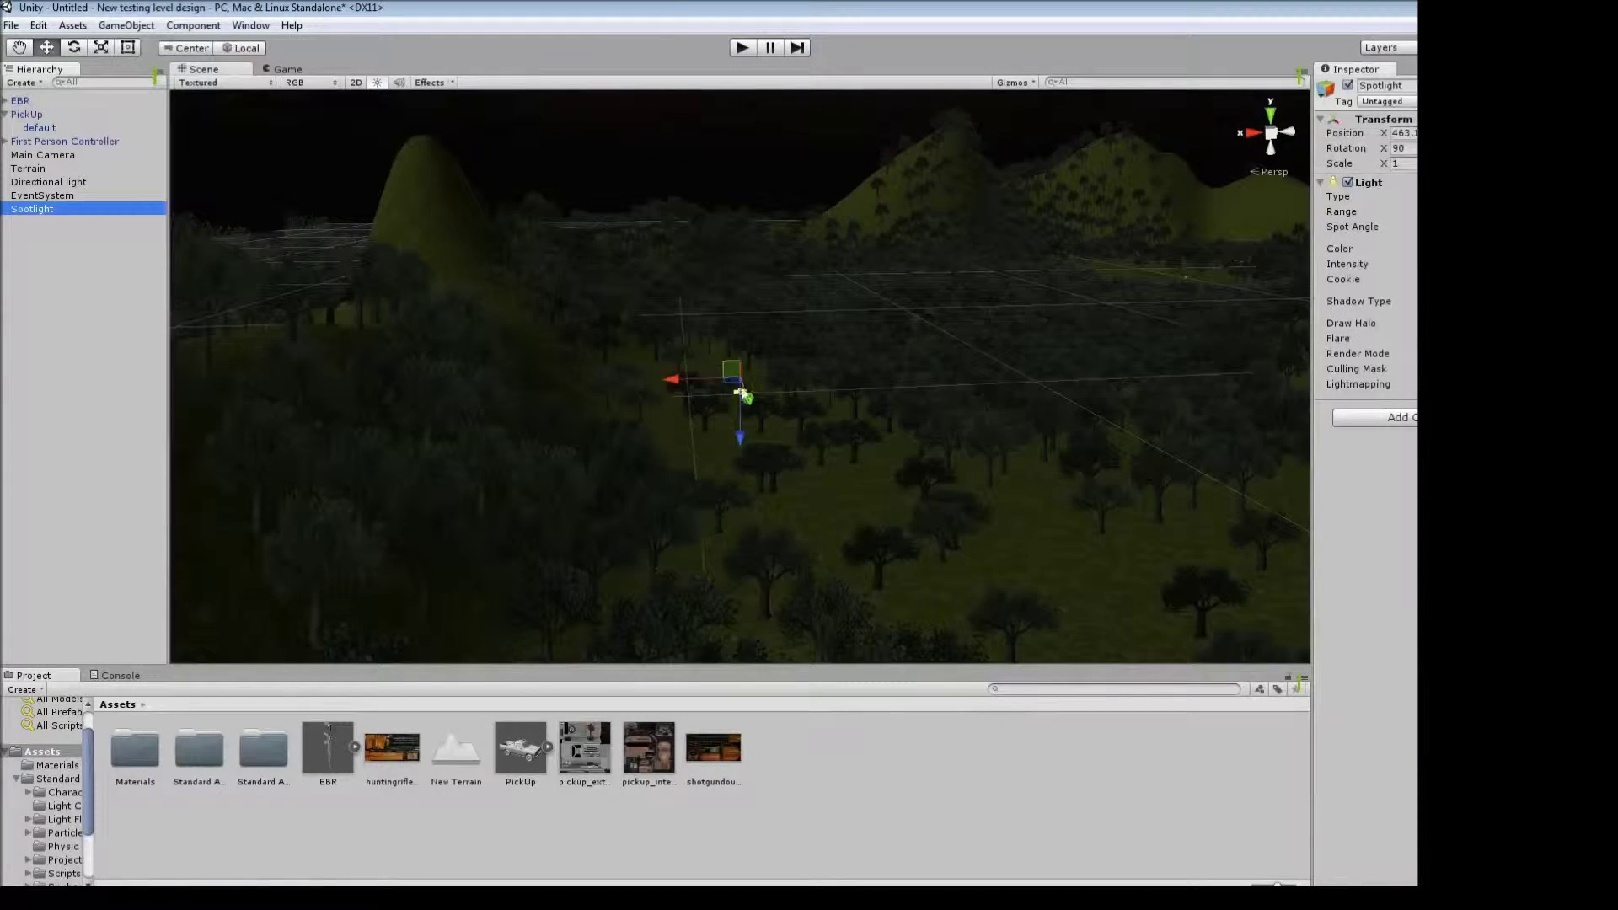
key("Delete")
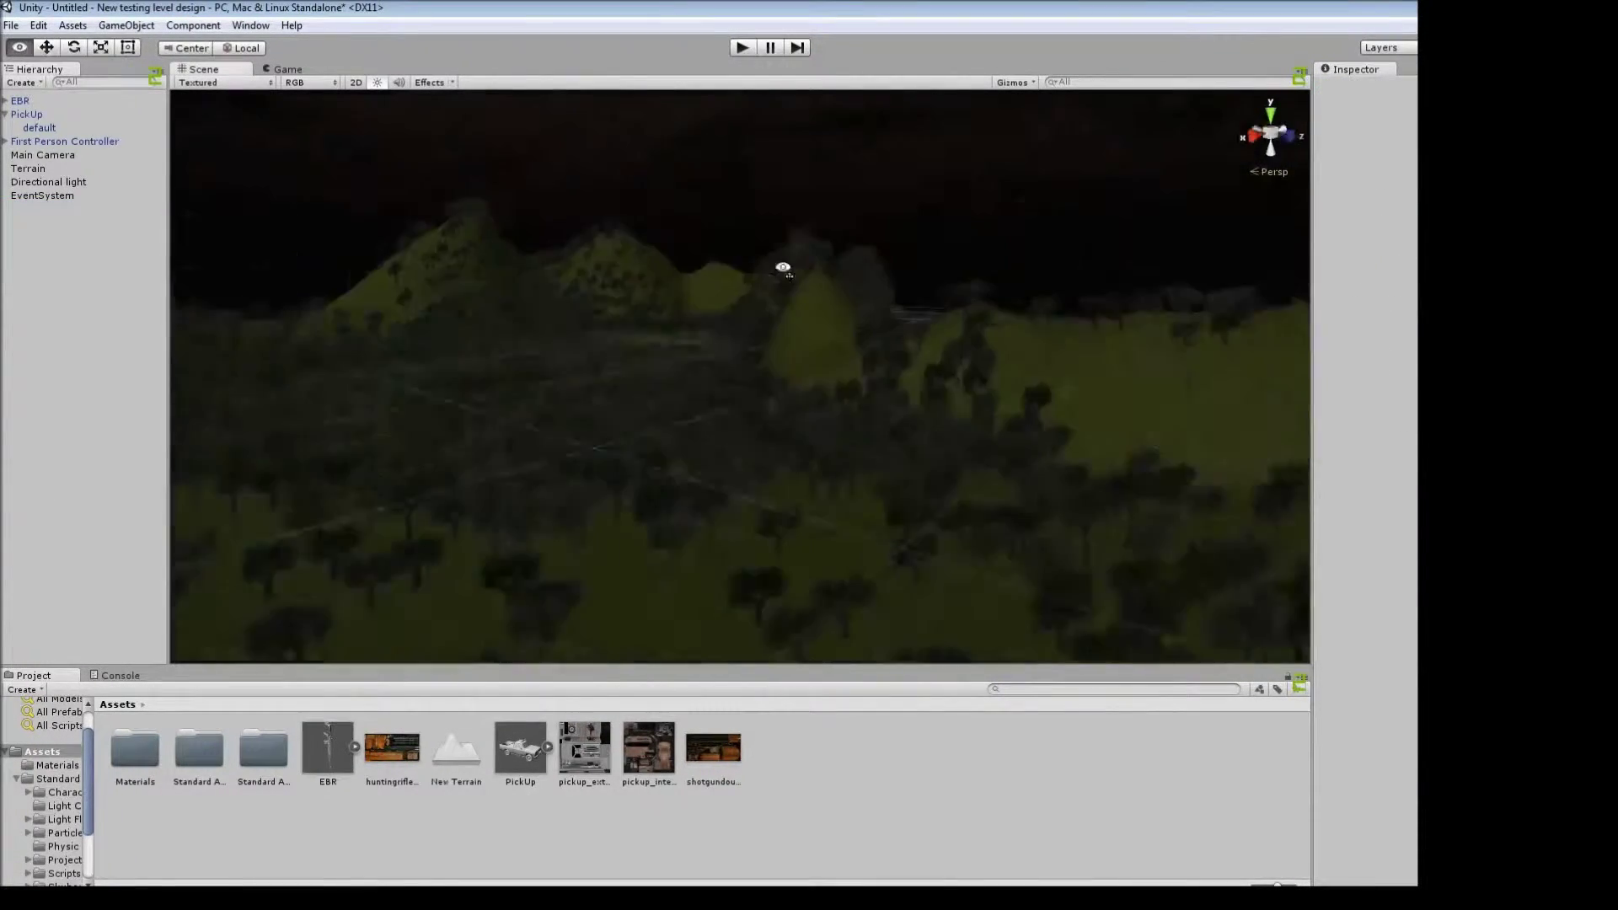
mouse_move(776, 260)
left_mouse_down("alt")
mouse_move(874, 231)
mouse_move(695, 223)
mouse_move(1330, 382)
left_mouse_up("alt")
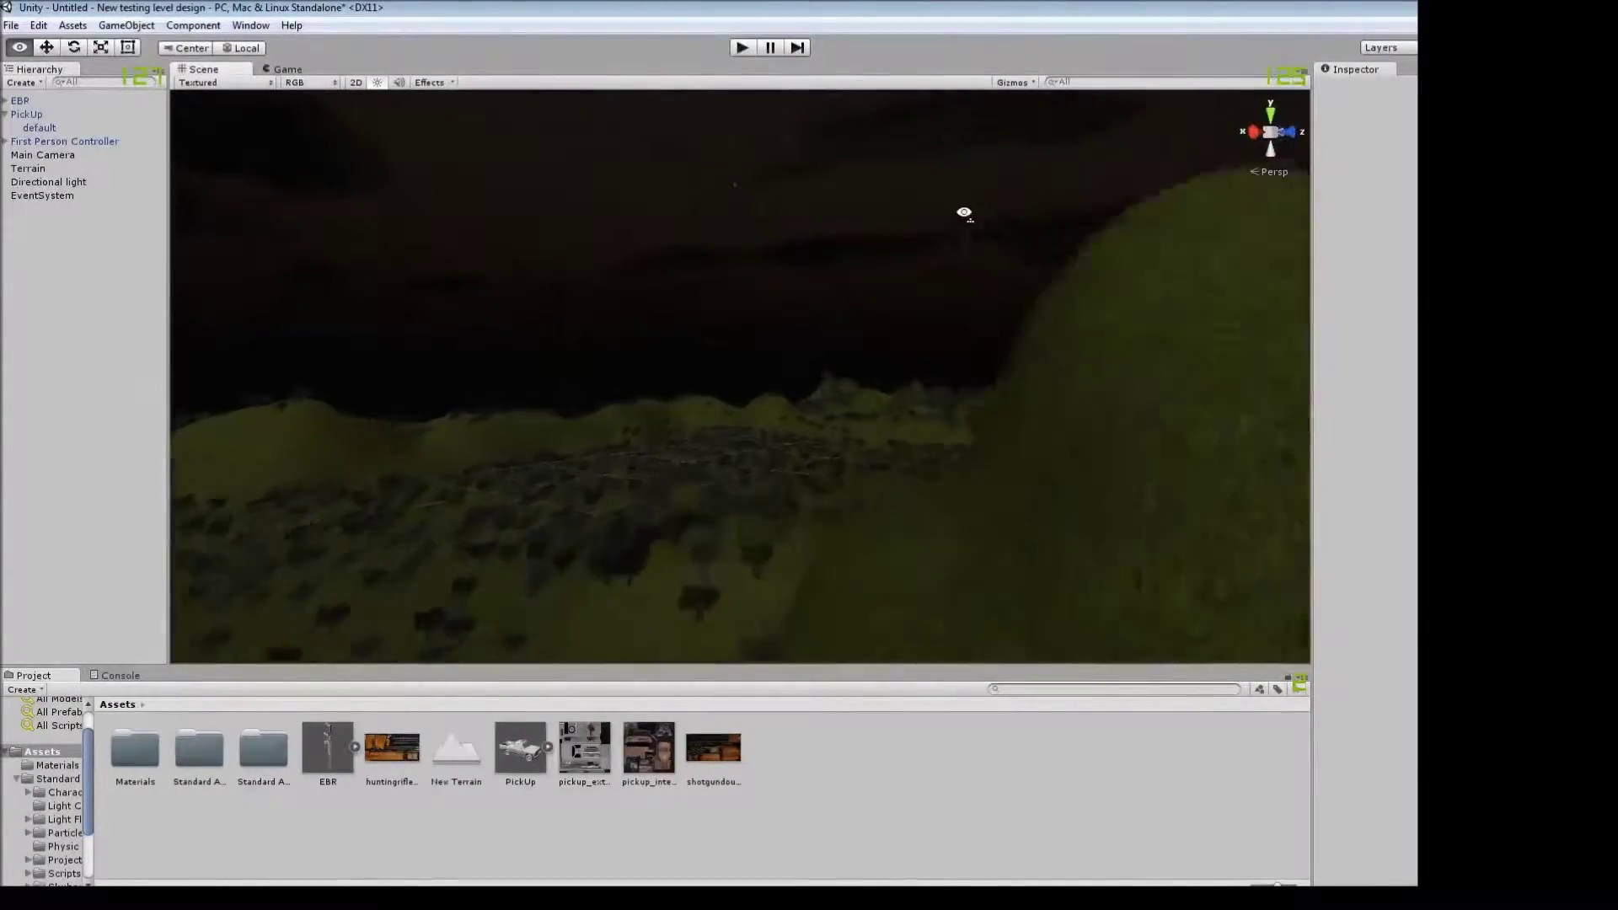